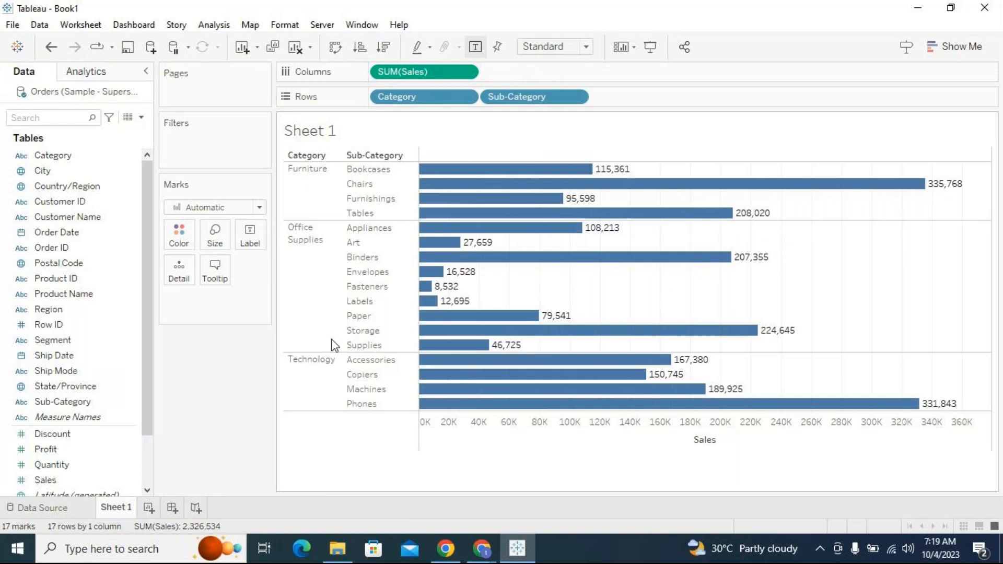
# - Highlight the Tables and Binders sub-category rows together to compare their sales, and clear the selection
pyautogui.moveTo(149, 411); pyautogui.dragTo(157, 372)
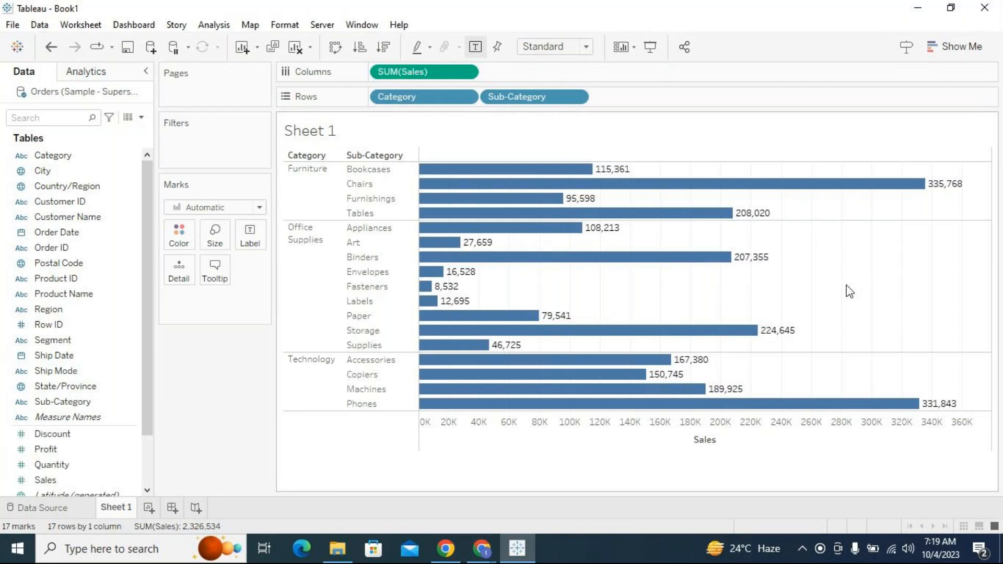
pyautogui.click(399, 215)
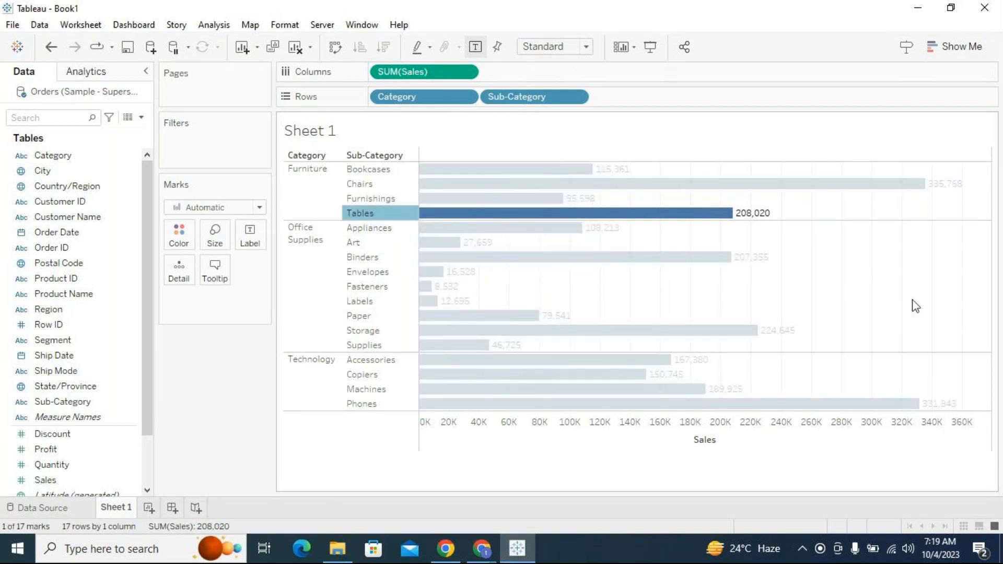
pyautogui.keyDown('ctrl'); pyautogui.click(388, 260); pyautogui.keyUp('ctrl')
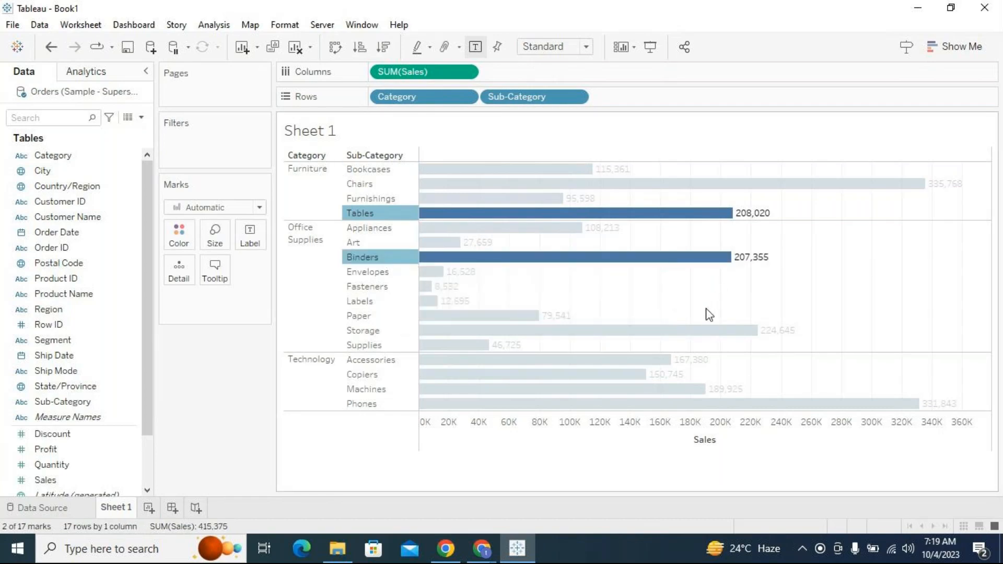
pyautogui.click(786, 285)
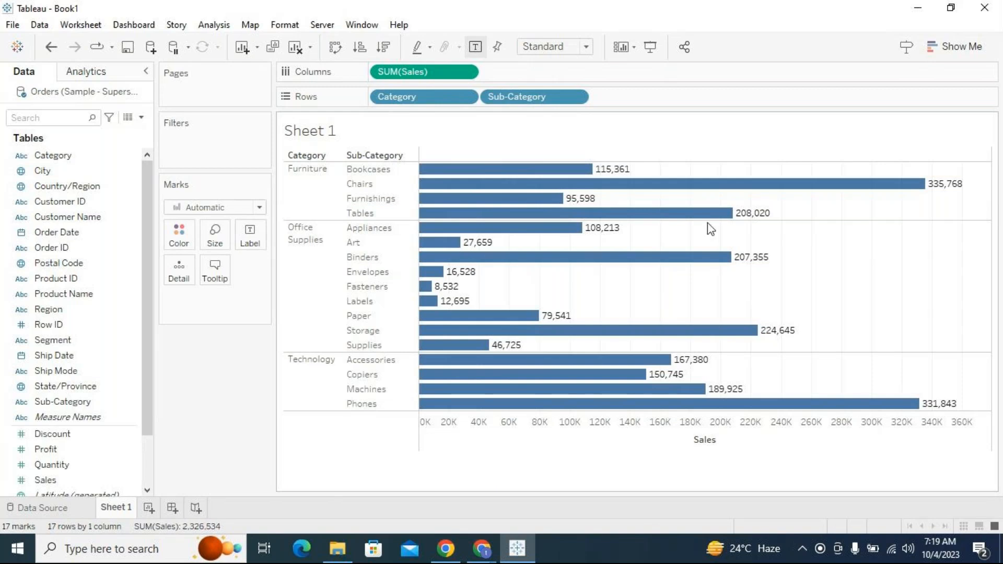
# - Highlight the Tables, Binders and Storage sub-categories together, and clear the selection
pyautogui.click(401, 211)
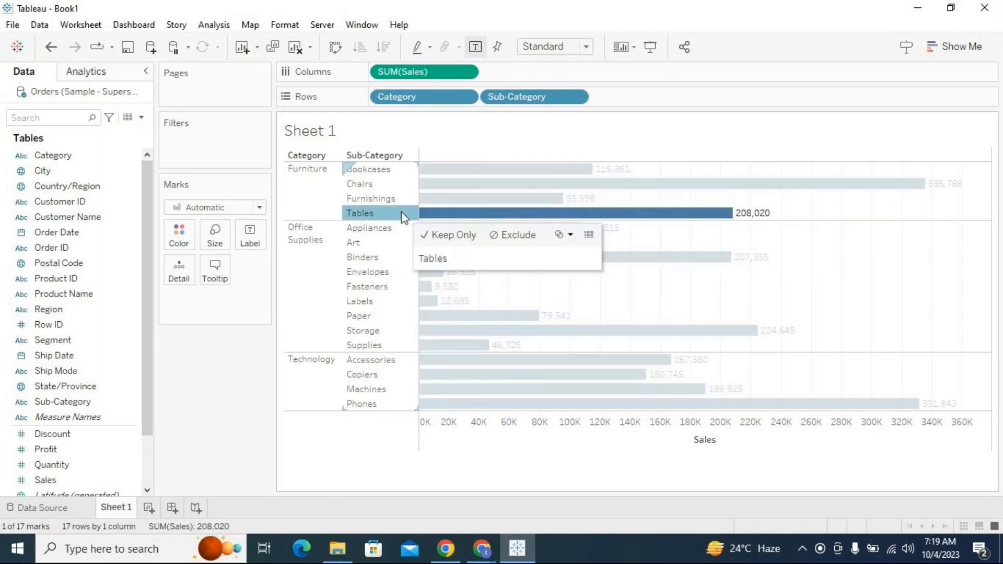
pyautogui.keyDown('ctrl'); pyautogui.click(371, 260); pyautogui.keyUp('ctrl')
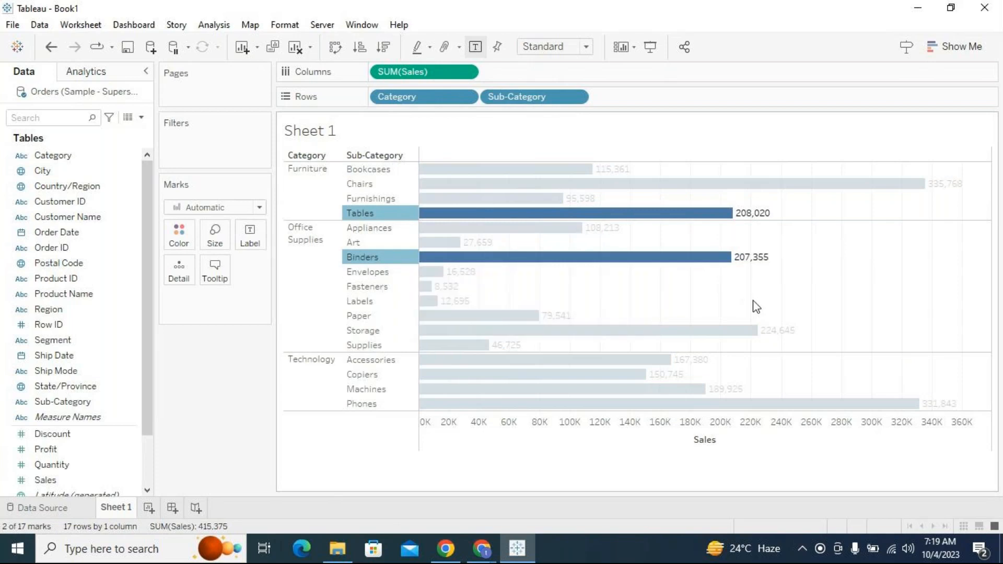
pyautogui.keyDown('ctrl'); pyautogui.click(377, 331); pyautogui.keyUp('ctrl')
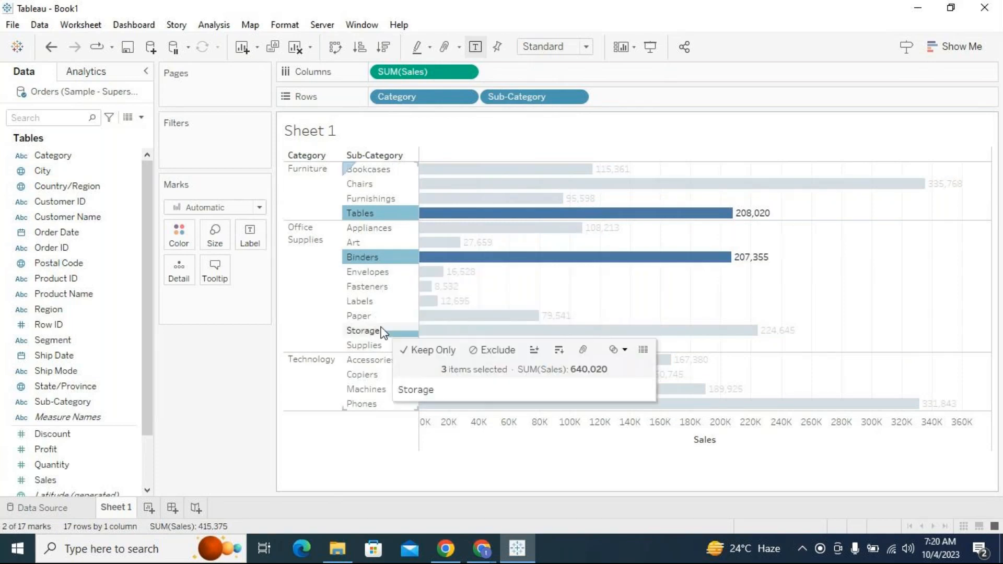
pyautogui.click(935, 302)
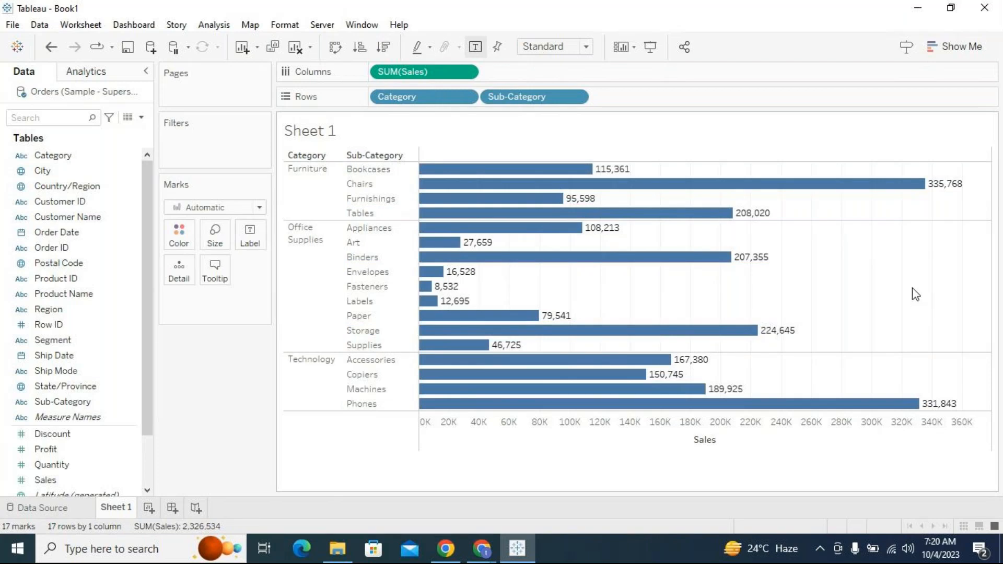
# - Highlight the Fasteners and Labels sub-categories together to inspect their sales, and clear the selection
pyautogui.click(374, 291)
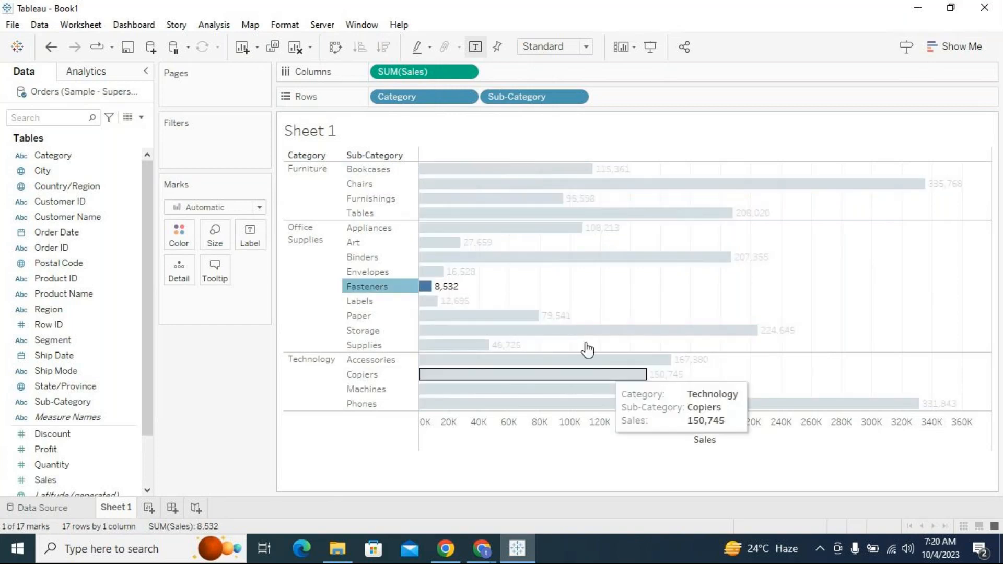
pyautogui.keyDown('ctrl'); pyautogui.click(383, 305); pyautogui.keyUp('ctrl')
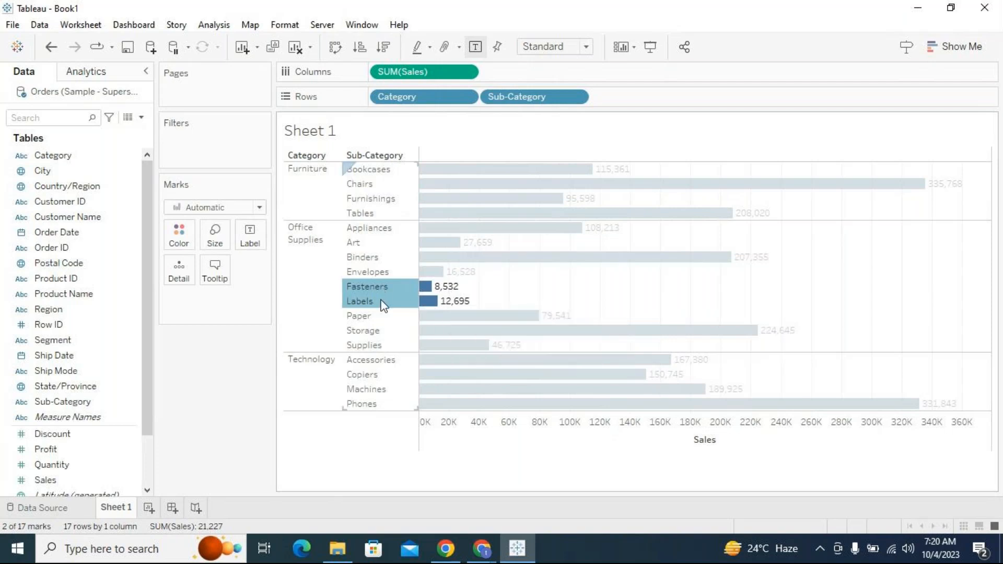
pyautogui.click(606, 304)
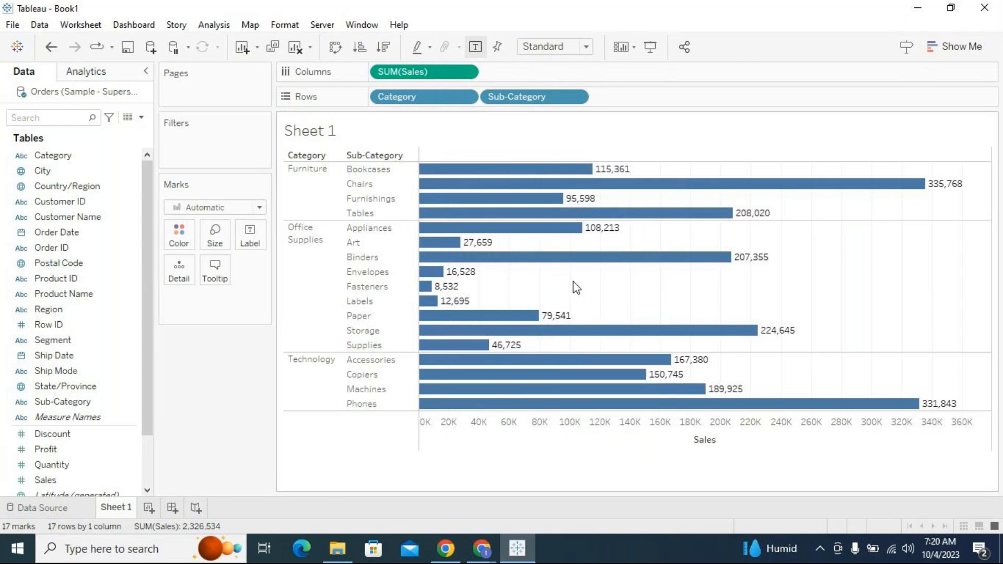
# - Check the GoTo meeting window in Chrome and return to the Tableau workbook
pyautogui.click(234, 551)
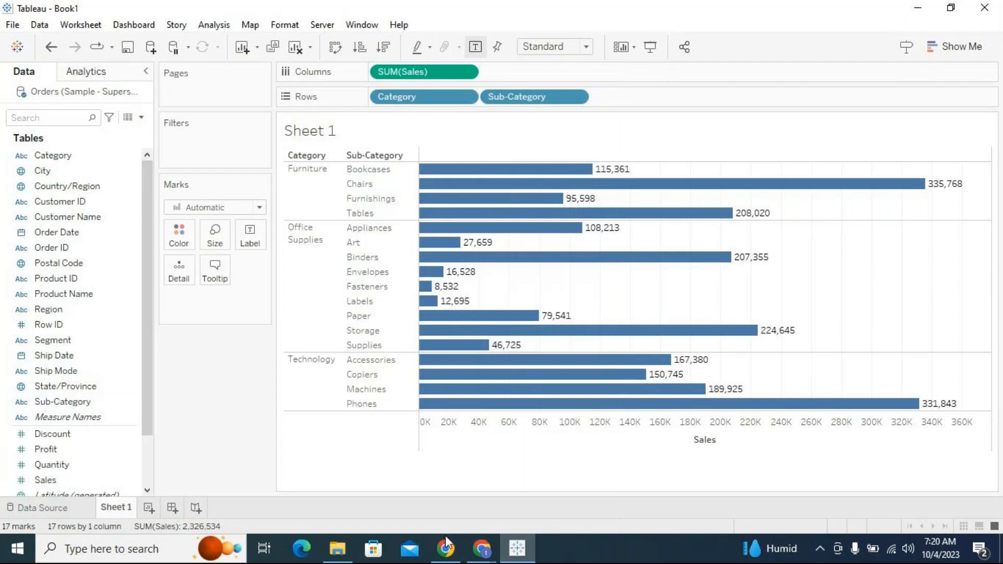
pyautogui.moveTo(481, 555)
pyautogui.click(534, 456)
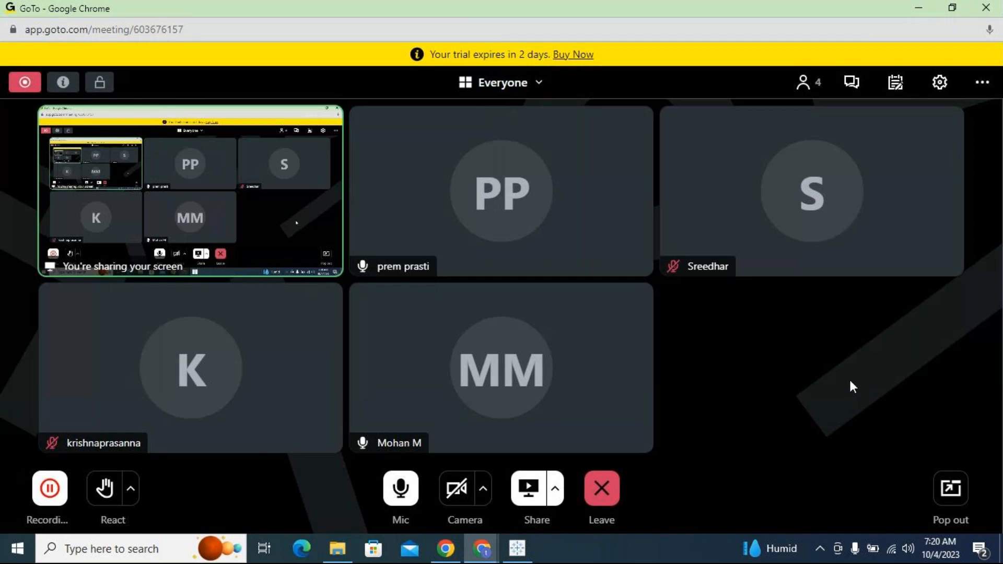
pyautogui.click(921, 7)
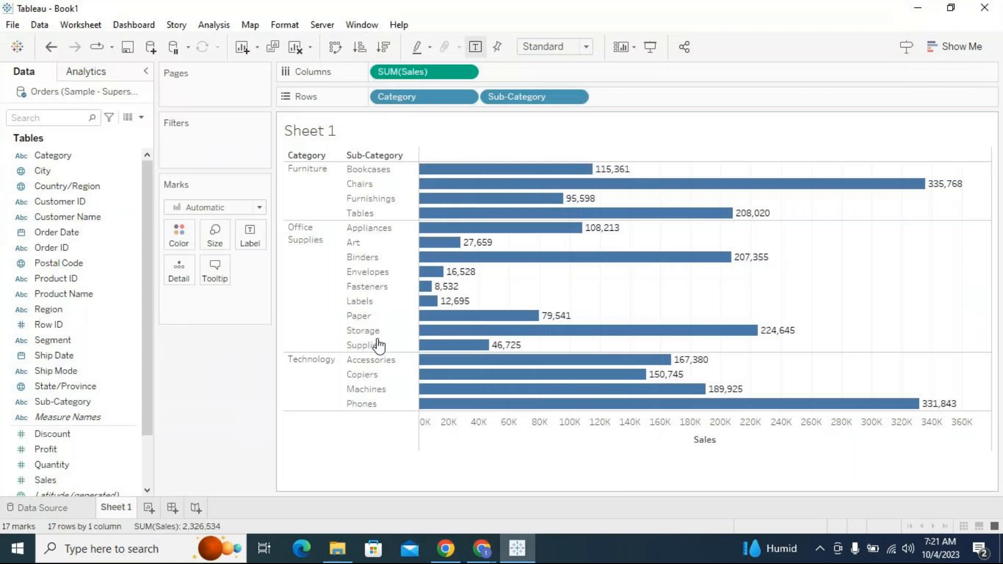
# - Add Sub-Category as a filter on the sheet and set its general selection to Use all
pyautogui.click(78, 402)
pyautogui.moveTo(83, 406); pyautogui.dragTo(235, 152)
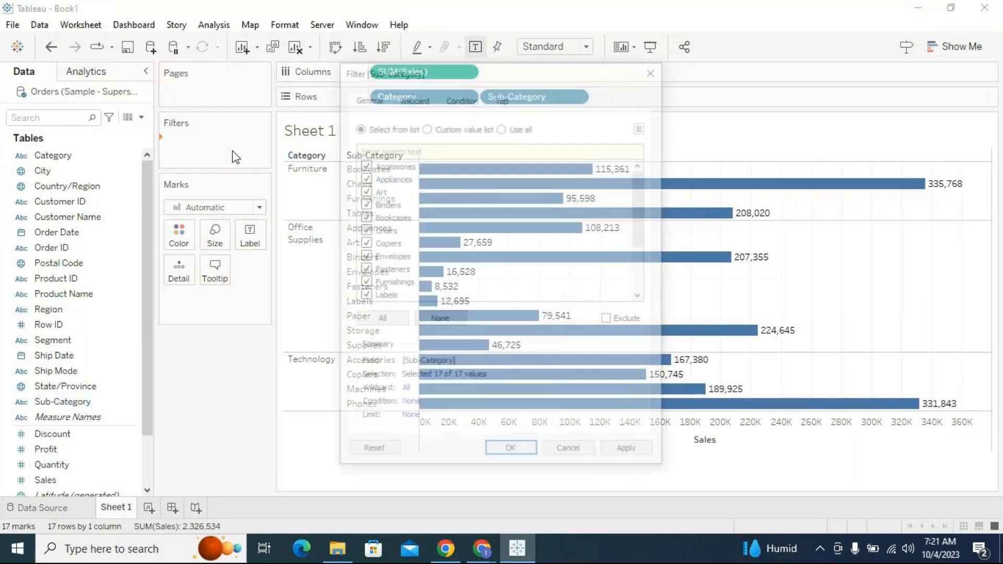
pyautogui.moveTo(646, 227); pyautogui.dragTo(656, 197)
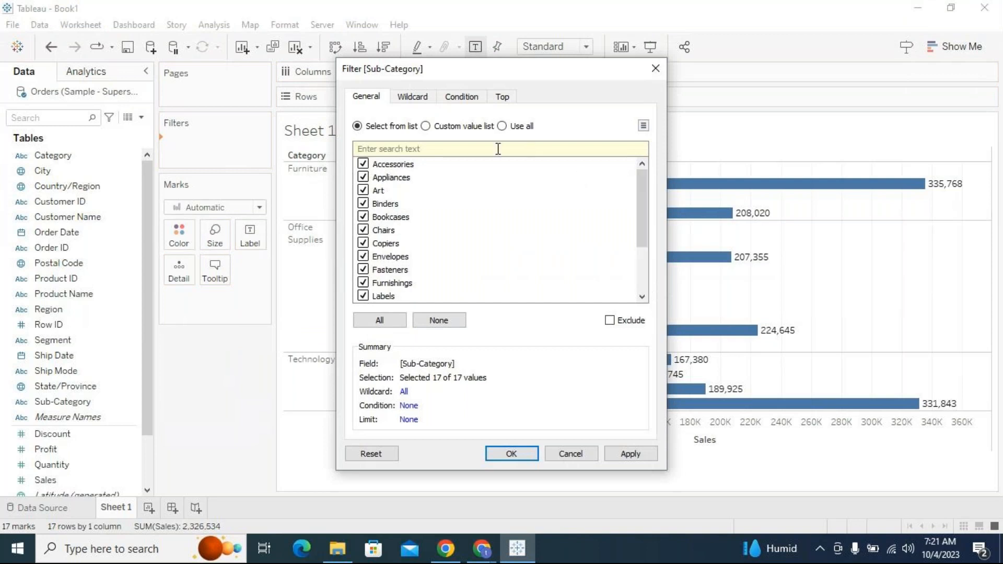
pyautogui.click(502, 126)
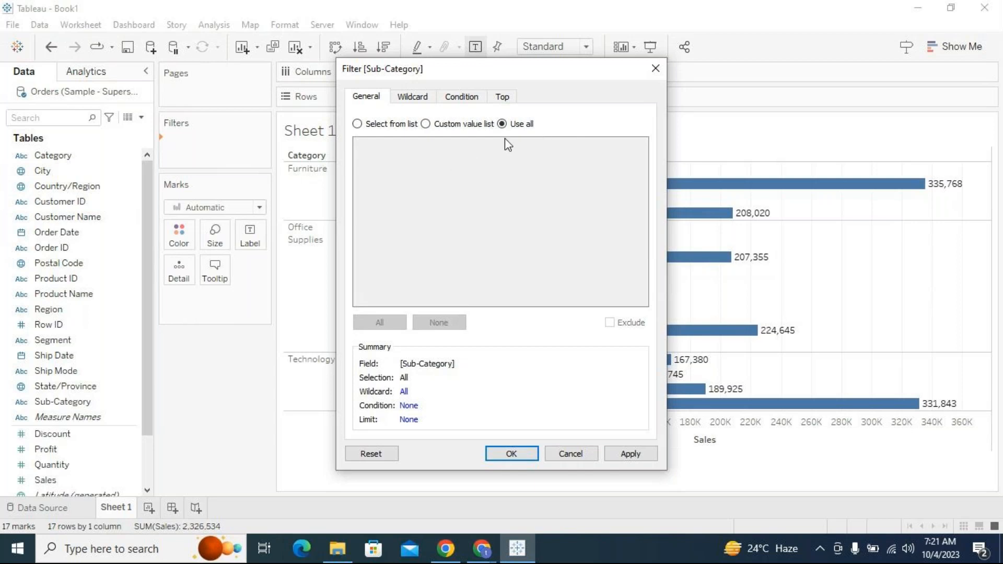
# - Limit the Sub-Category filter by field to the bottom 2 by sum of Sales and apply it
pyautogui.click(502, 97)
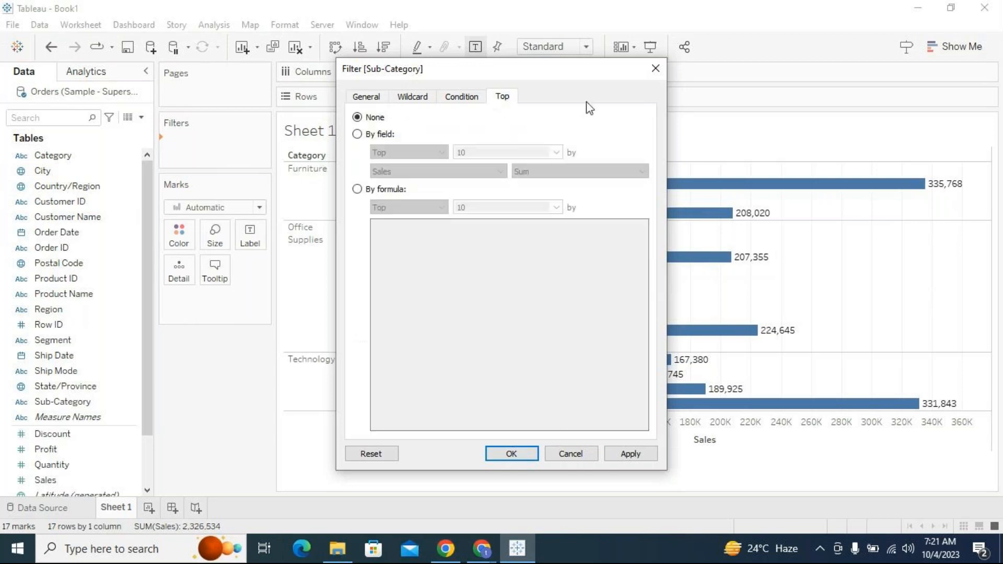
pyautogui.click(357, 135)
pyautogui.click(441, 153)
pyautogui.click(431, 174)
pyautogui.click(515, 152)
pyautogui.write('2')
pyautogui.click(647, 452)
pyautogui.moveTo(546, 75); pyautogui.dragTo(511, 244)
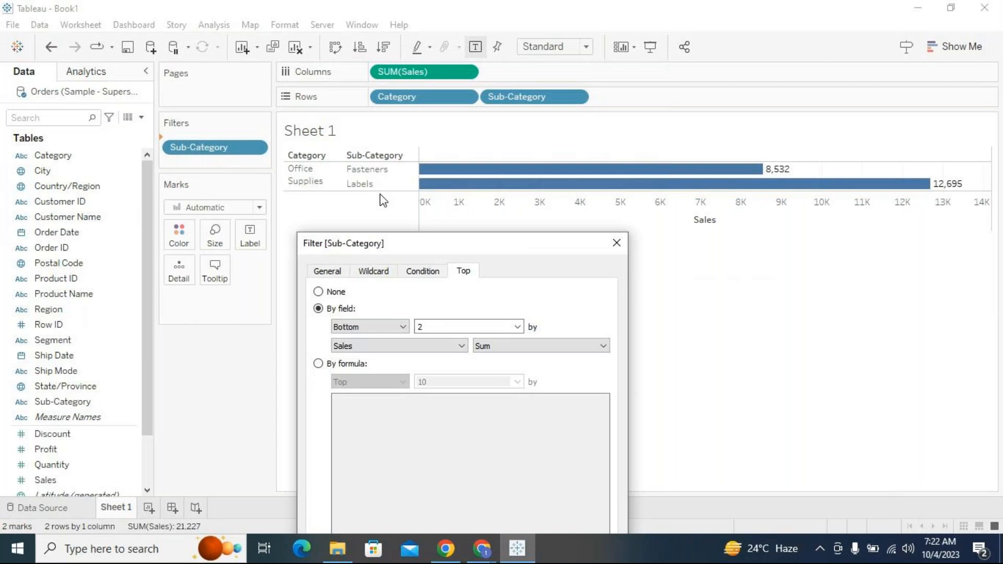
# - Enable a by-field condition on the sum of Sales in the Sub-Category filter and load its range of values
pyautogui.moveTo(457, 242); pyautogui.dragTo(456, 184)
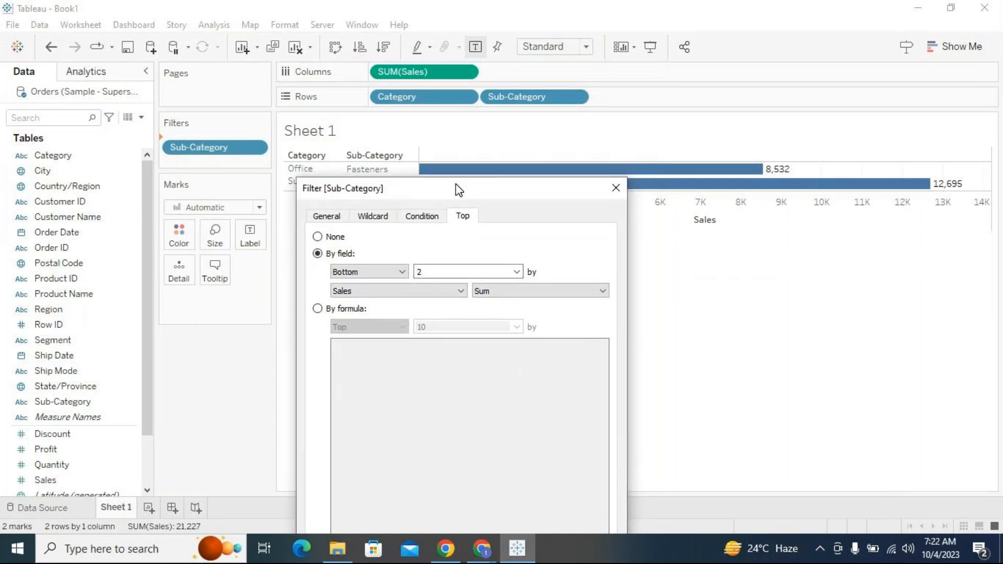
pyautogui.click(422, 216)
pyautogui.click(318, 254)
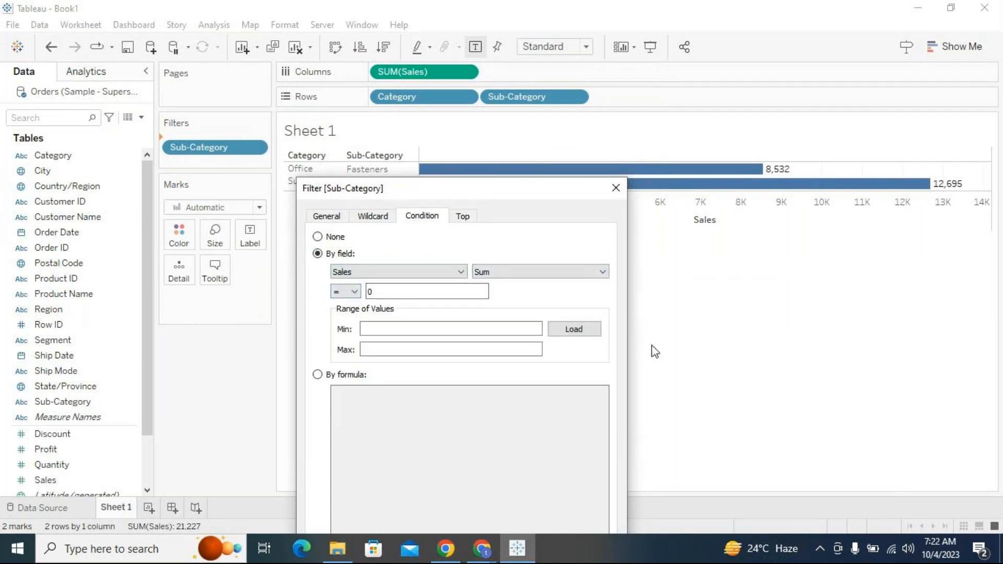
pyautogui.click(574, 329)
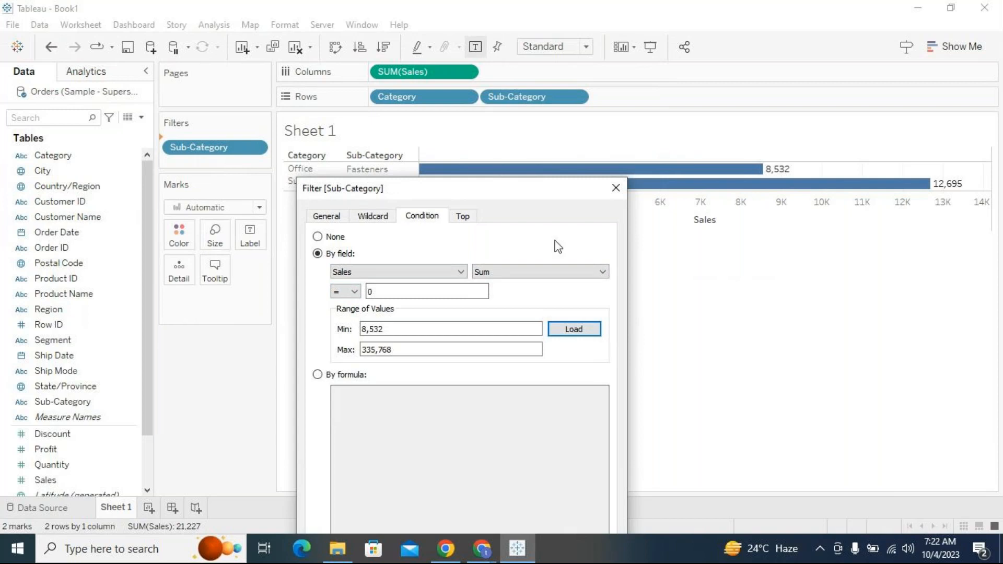
pyautogui.click(491, 219)
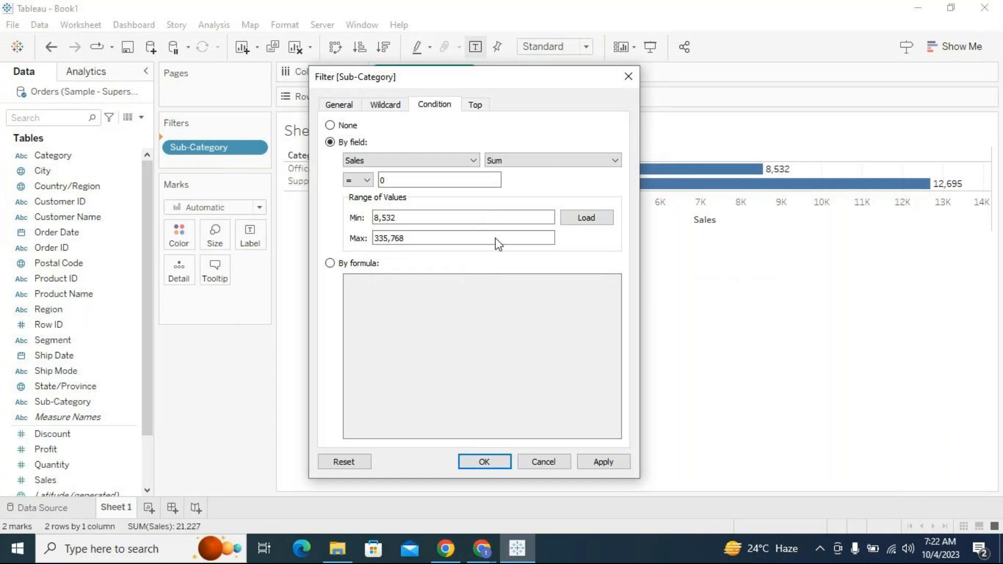
# - Set the filter condition to sum of Sales greater than 200000, apply it and close the filter
pyautogui.click(367, 181)
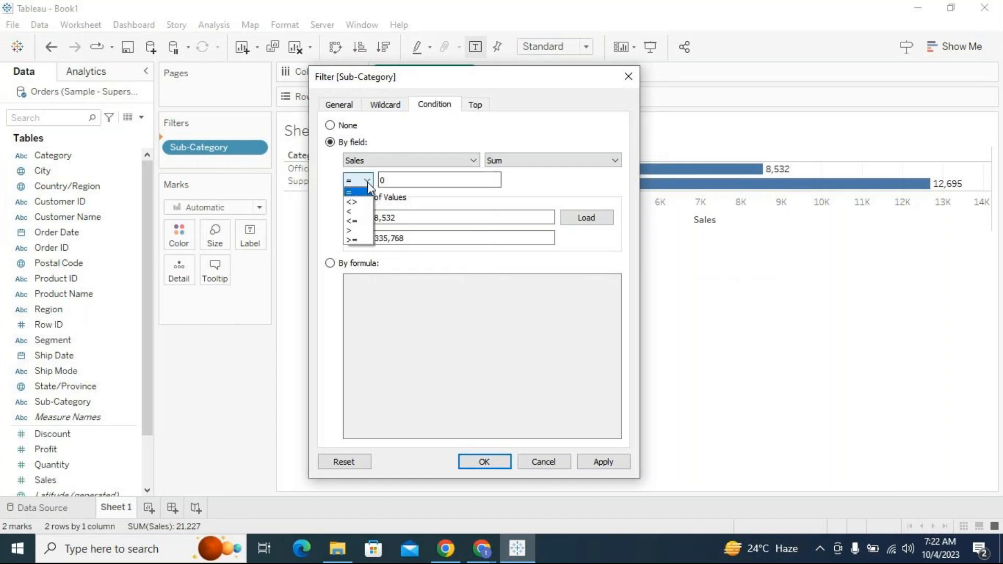
pyautogui.click(351, 230)
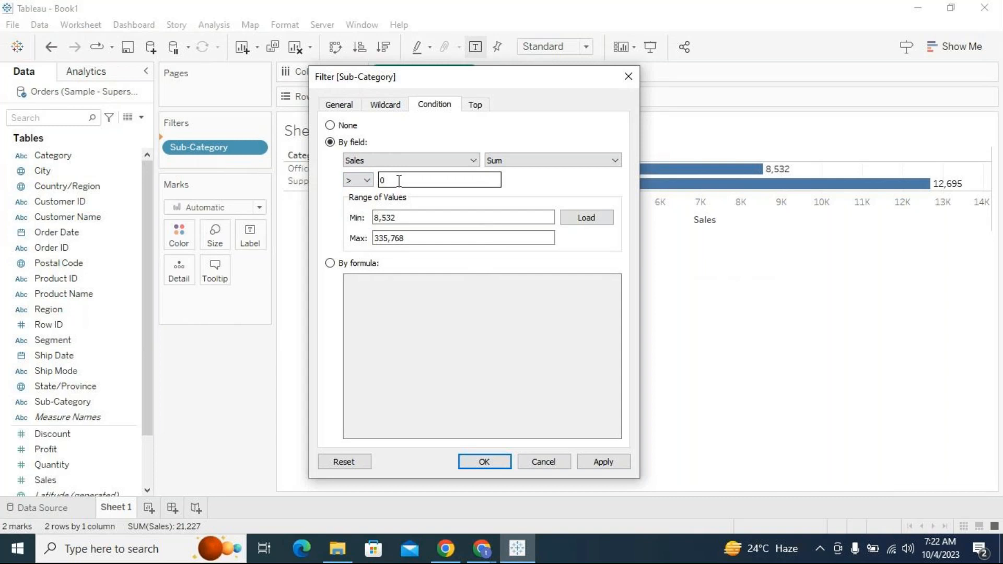
pyautogui.press('BackSpace')
pyautogui.write('200000')
pyautogui.click(596, 463)
pyautogui.click(499, 463)
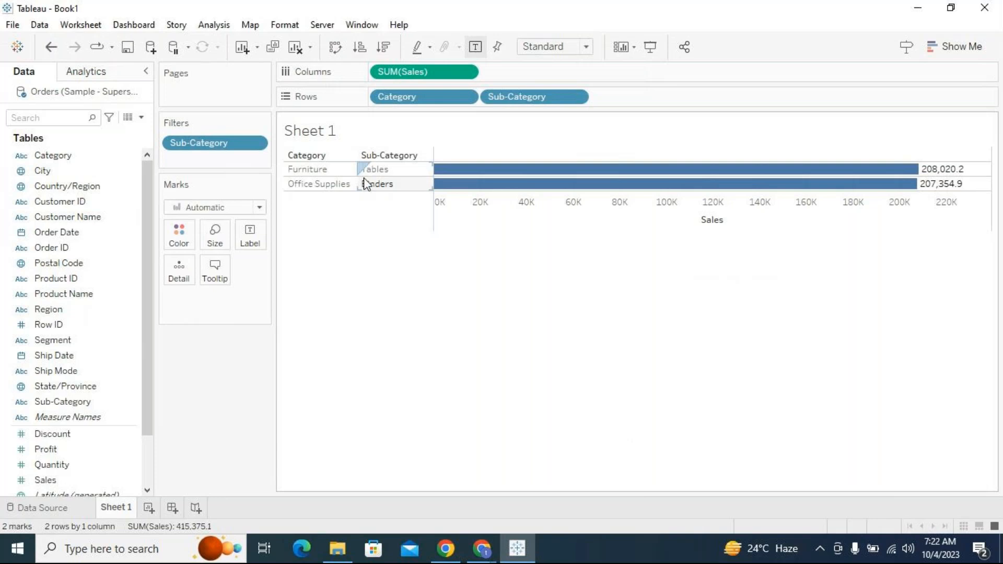
# - Edit the Sub-Category filter to keep the bottom 3 by sum of Sales, and apply it
pyautogui.click(256, 143)
pyautogui.click(249, 160)
pyautogui.click(429, 174)
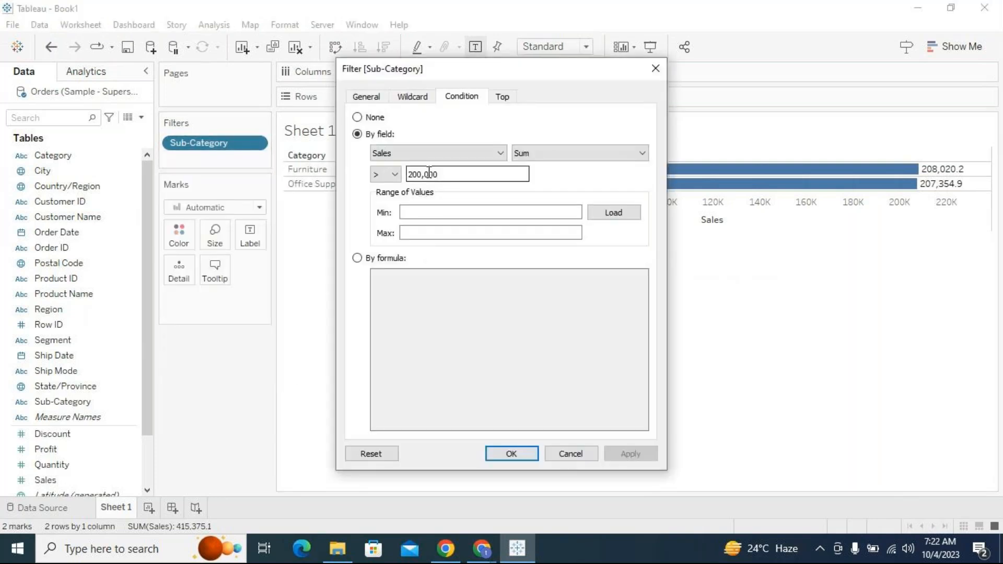
pyautogui.click(515, 98)
pyautogui.click(475, 152)
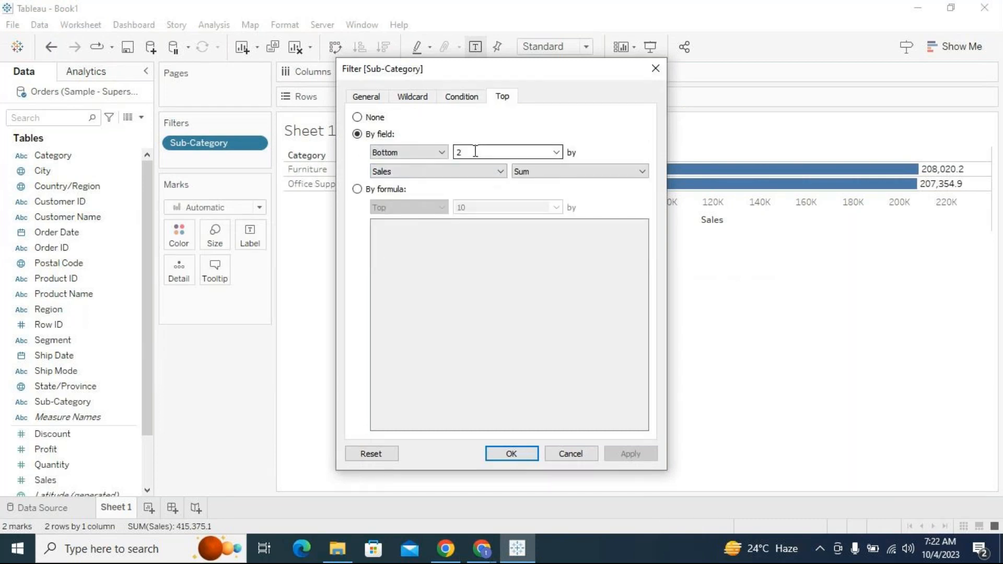
pyautogui.press('BackSpace')
pyautogui.write('3')
pyautogui.click(613, 458)
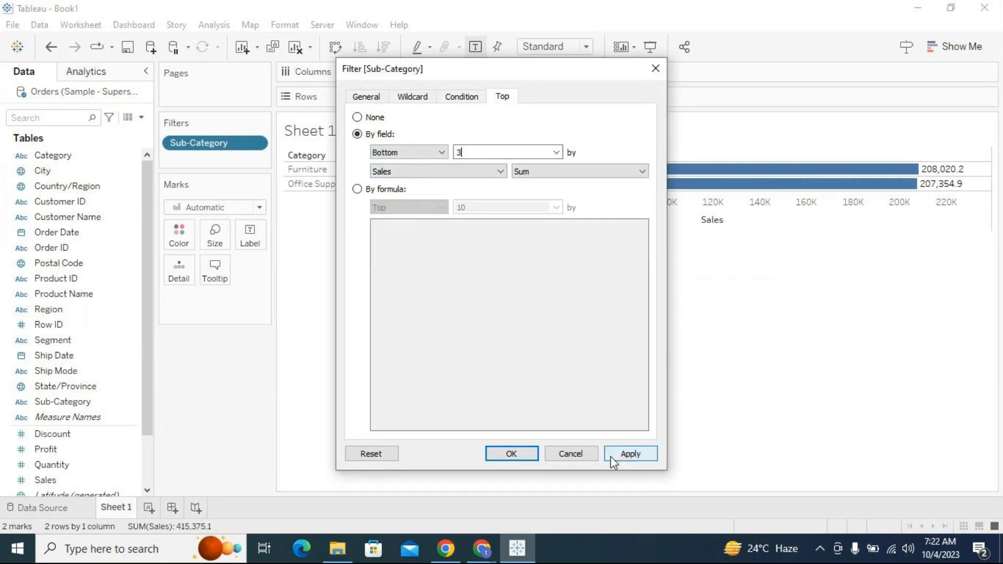
pyautogui.click(529, 456)
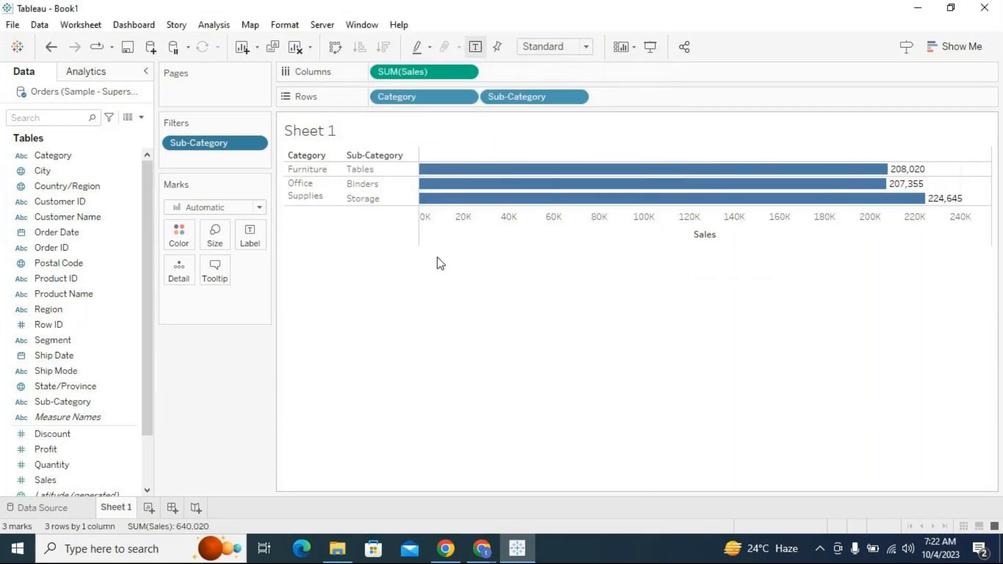
# - Reopen the Sub-Category filter and review its sales condition alongside its bottom-by-Sales limit
pyautogui.click(254, 142)
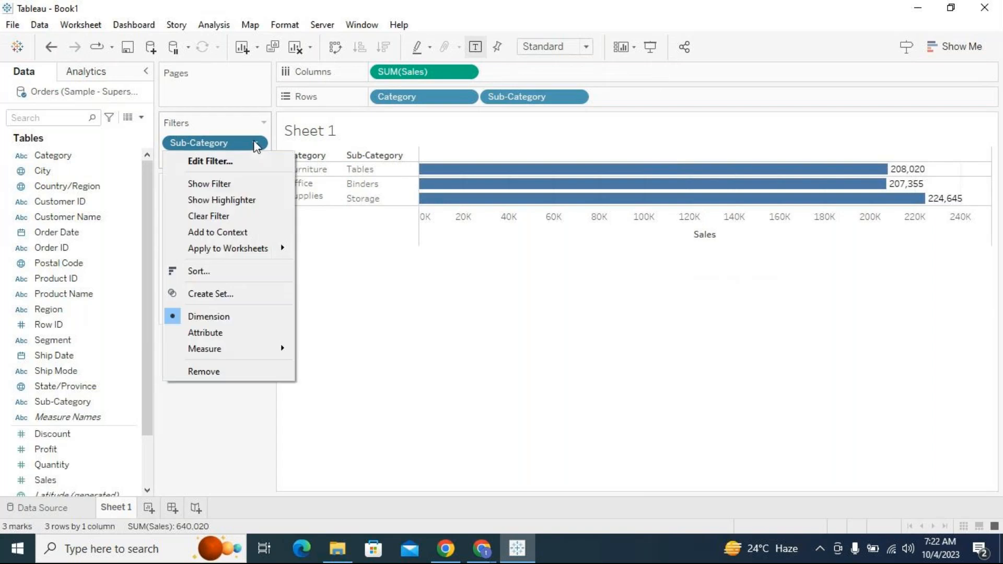
pyautogui.click(255, 161)
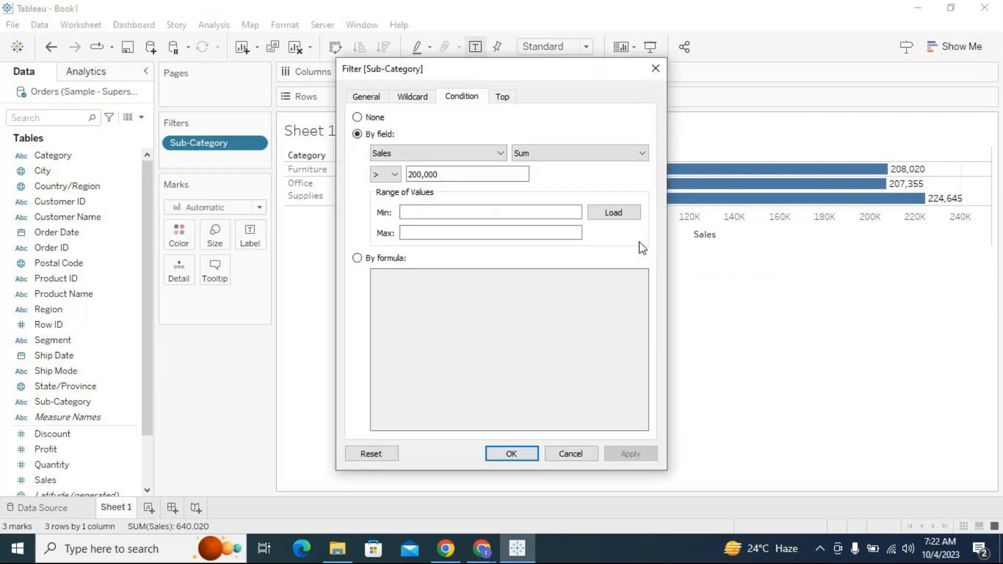
pyautogui.click(503, 98)
pyautogui.click(477, 98)
pyautogui.click(495, 99)
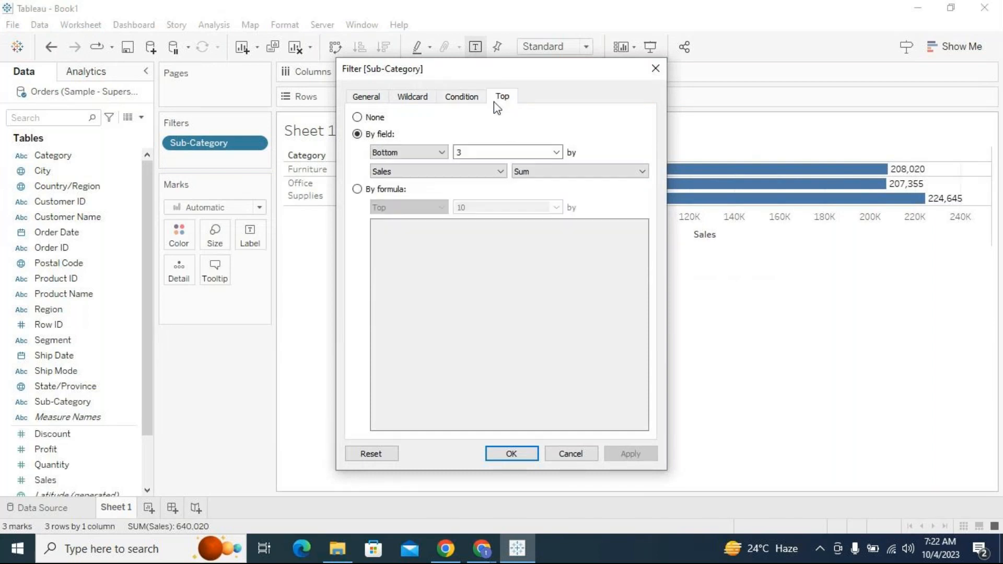
pyautogui.click(464, 101)
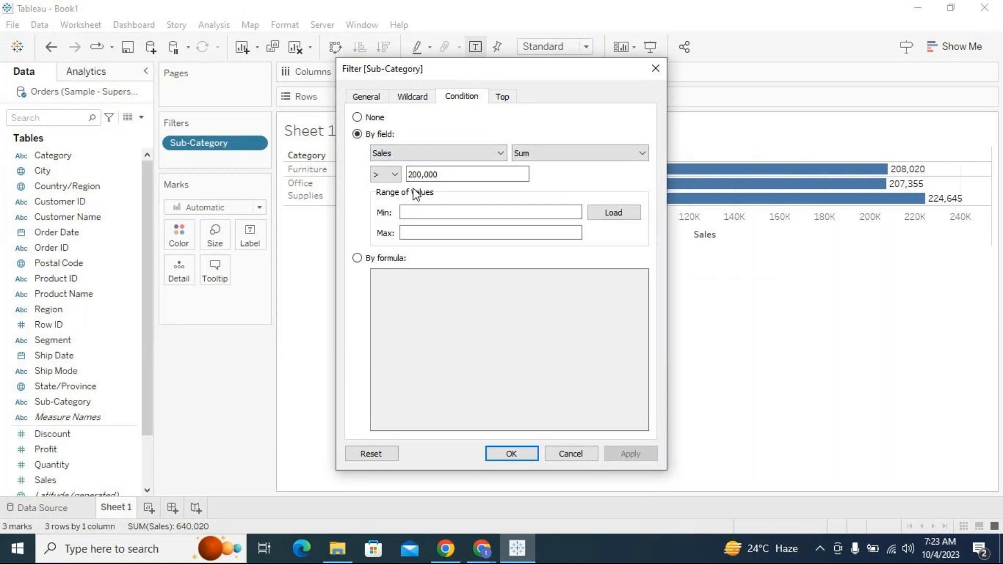
pyautogui.click(500, 100)
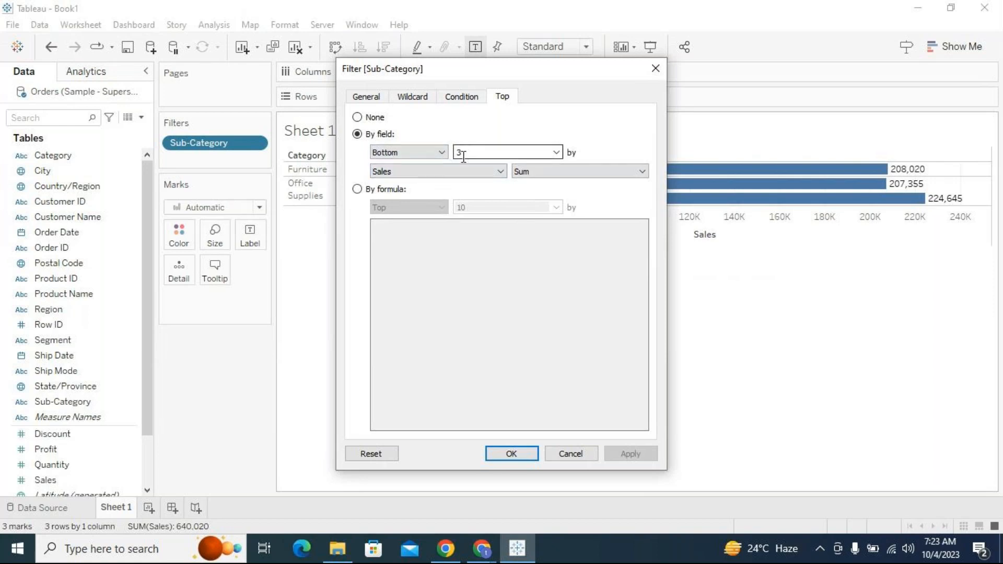
# - Compare the Sub-Category filter's sales condition with its bottom-by-Sales limit once more, and close the filter
pyautogui.click(462, 99)
pyautogui.click(500, 97)
pyautogui.click(470, 97)
pyautogui.click(499, 98)
pyautogui.click(533, 458)
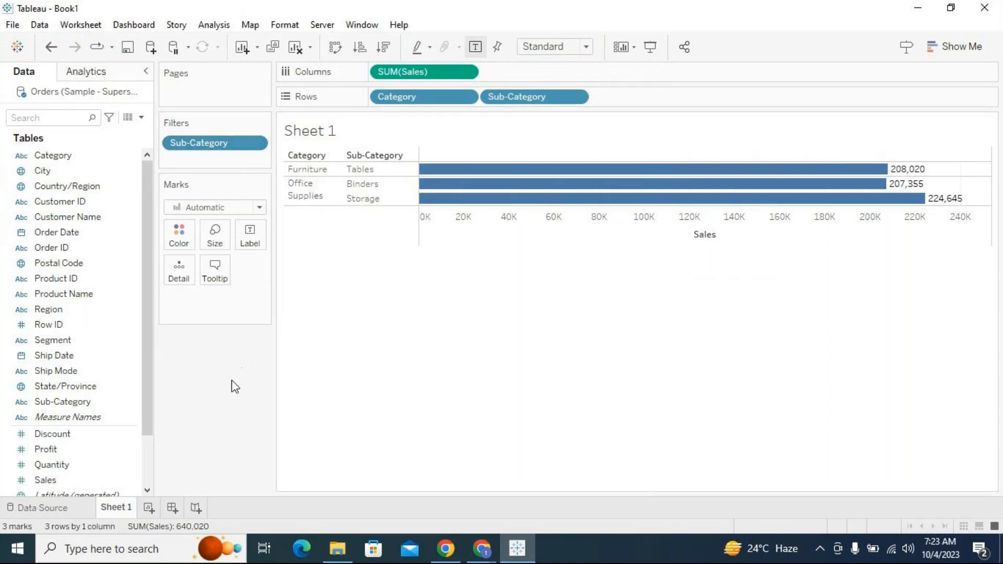
# - Add a new blank worksheet to the workbook
pyautogui.click(149, 509)
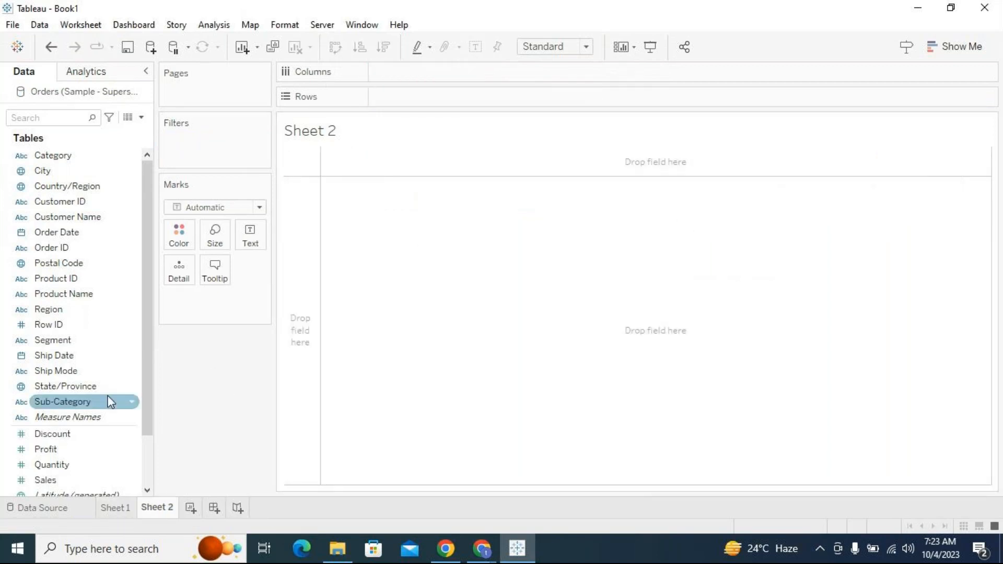
pyautogui.moveTo(50, 165); pyautogui.dragTo(391, 97)
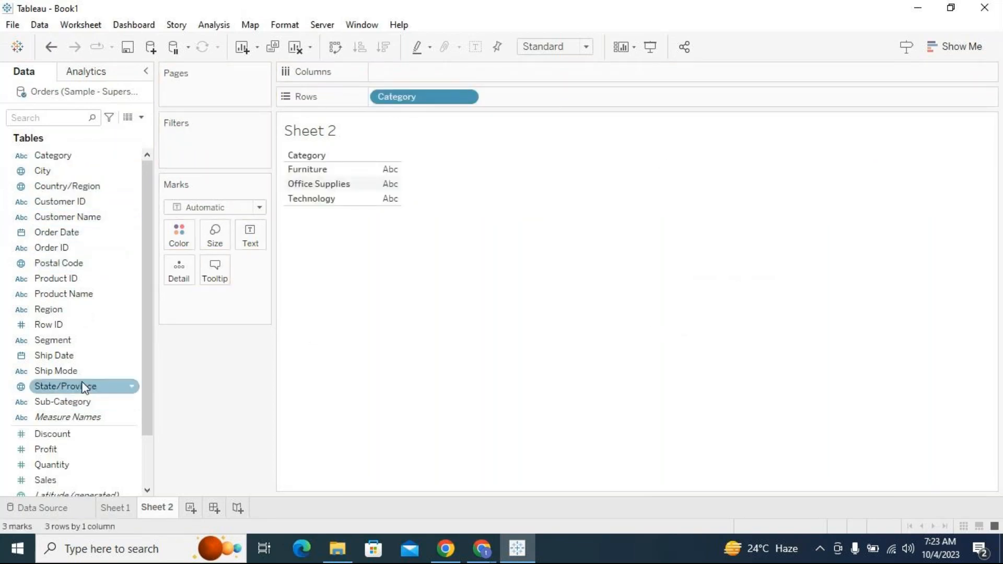
pyautogui.moveTo(86, 403); pyautogui.dragTo(578, 98)
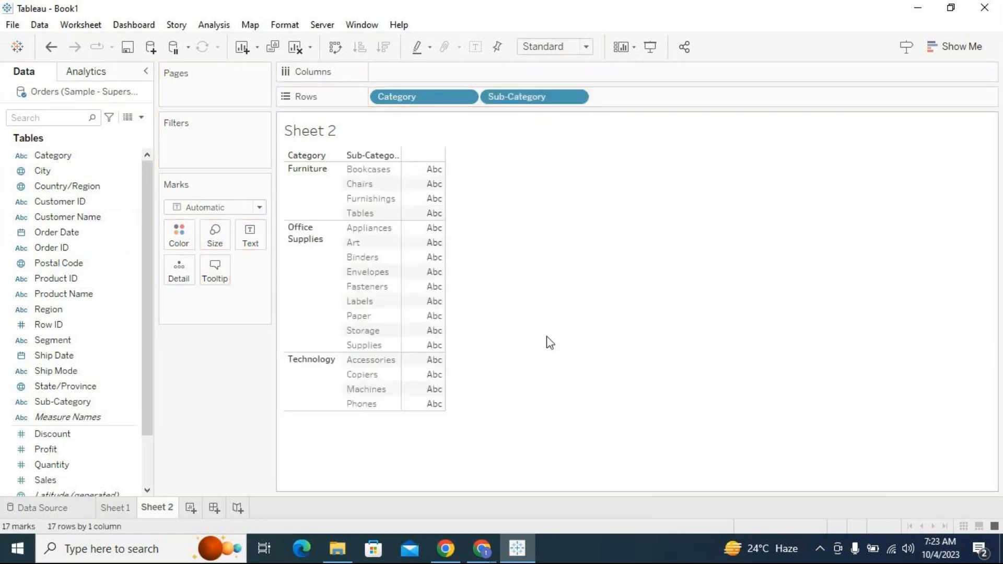
pyautogui.moveTo(52, 480); pyautogui.dragTo(434, 77)
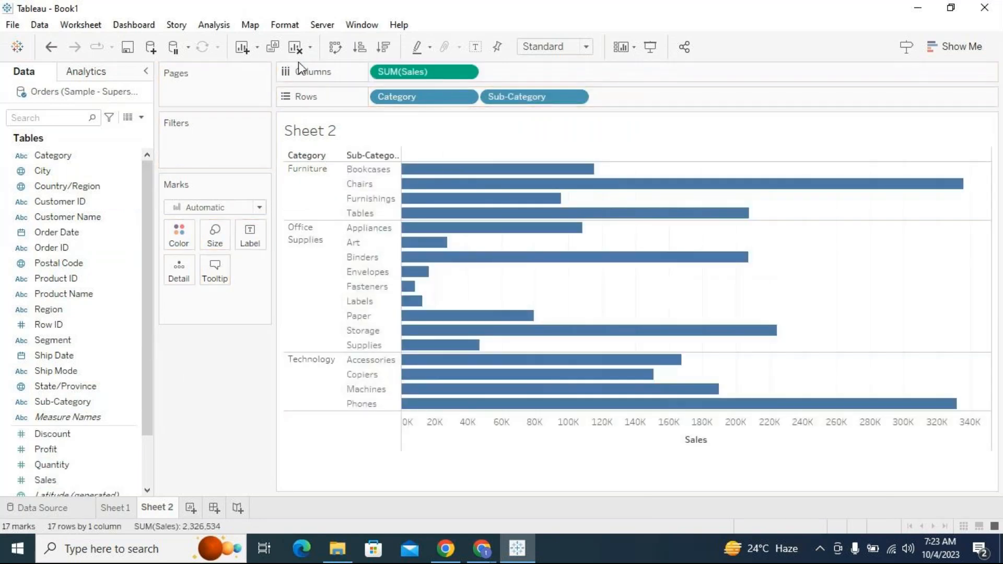
pyautogui.click(296, 47)
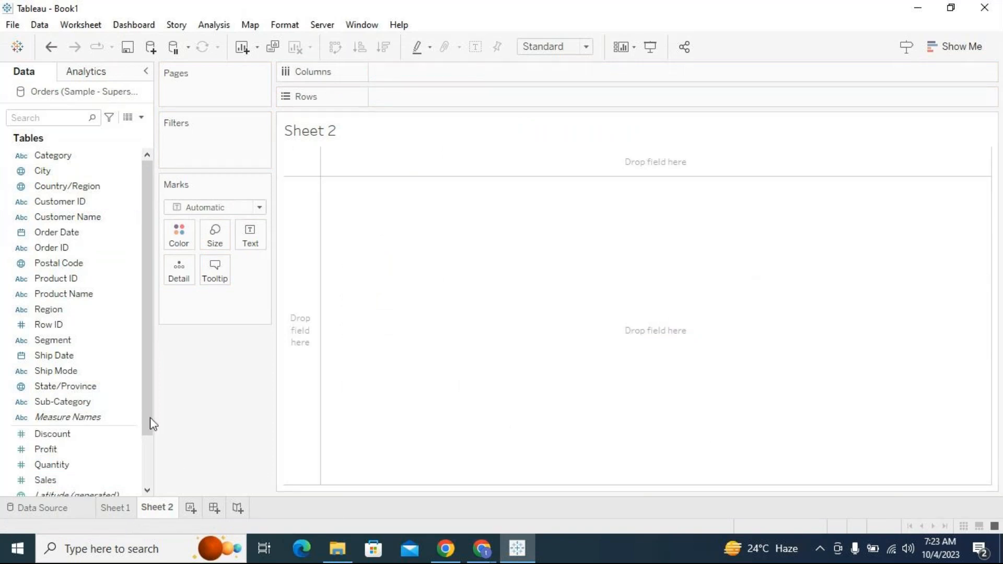
# - Build a scatter plot on Sheet 2 with Sales on Columns and Profit on Rows
pyautogui.scroll(-2, 150, 402)
pyautogui.moveTo(63, 419); pyautogui.dragTo(398, 76)
pyautogui.click(77, 416)
pyautogui.moveTo(40, 391); pyautogui.dragTo(440, 97)
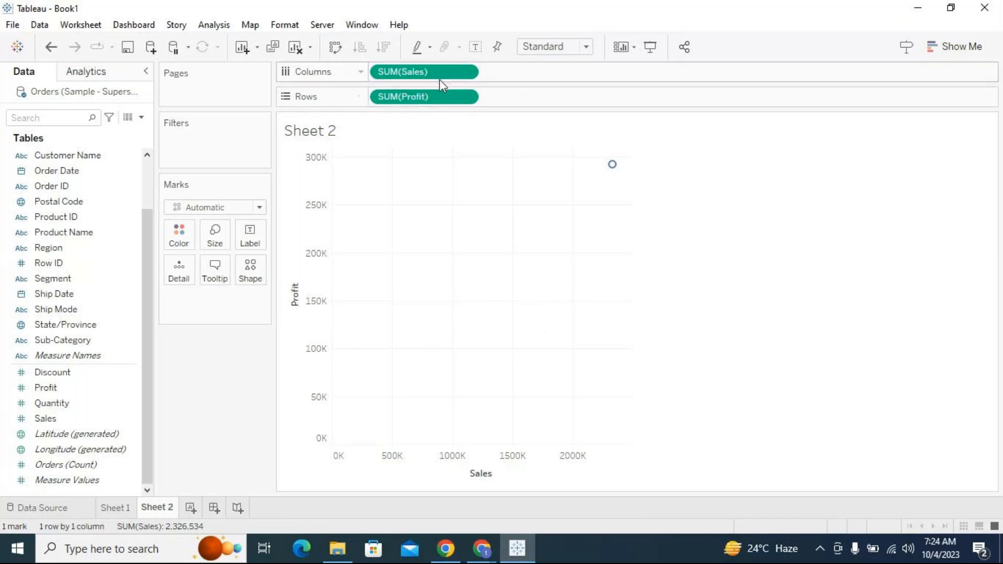
# - Switch to the GoTo meeting window in Chrome to check it, and minimize it to return to Tableau
pyautogui.click(482, 549)
pyautogui.click(522, 463)
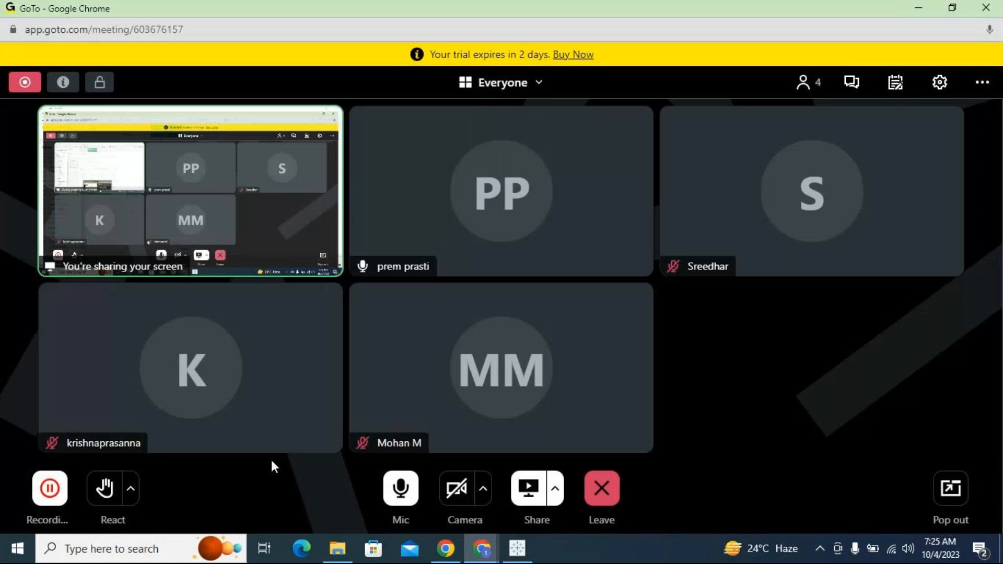
pyautogui.click(918, 8)
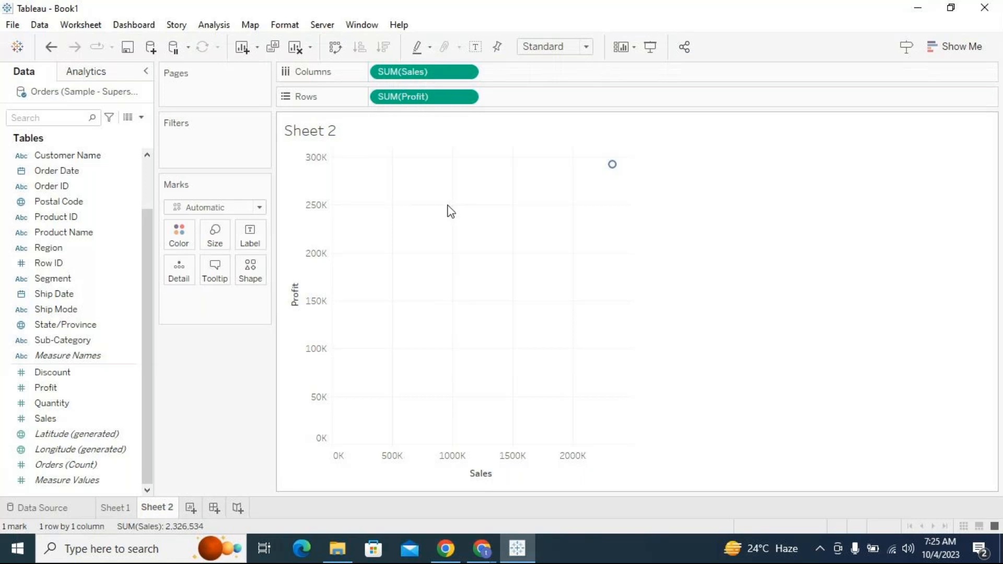
# - Inspect the Profit axis, the Sales axis and the single aggregated mark in the scatter plot
pyautogui.click(325, 214)
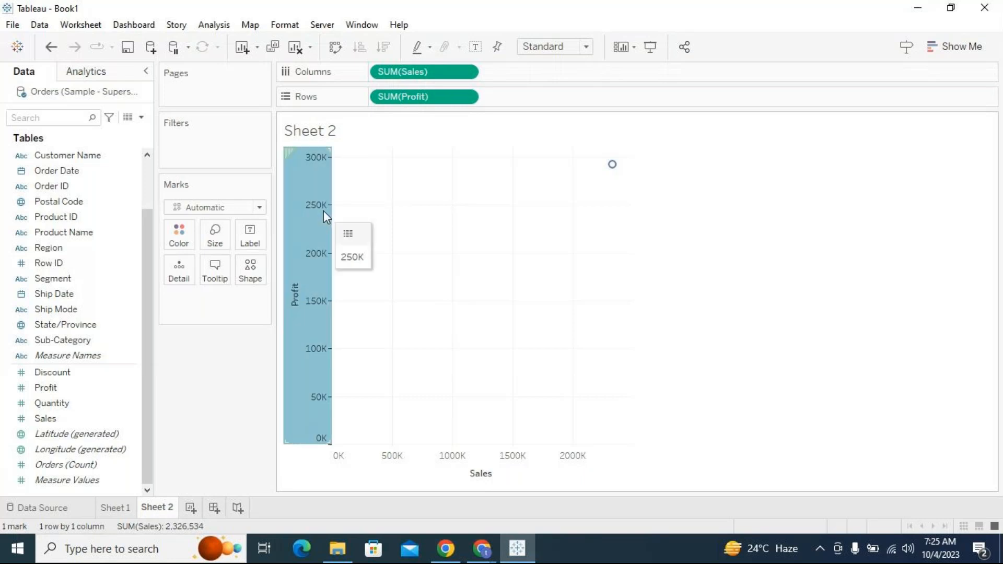
pyautogui.click(534, 468)
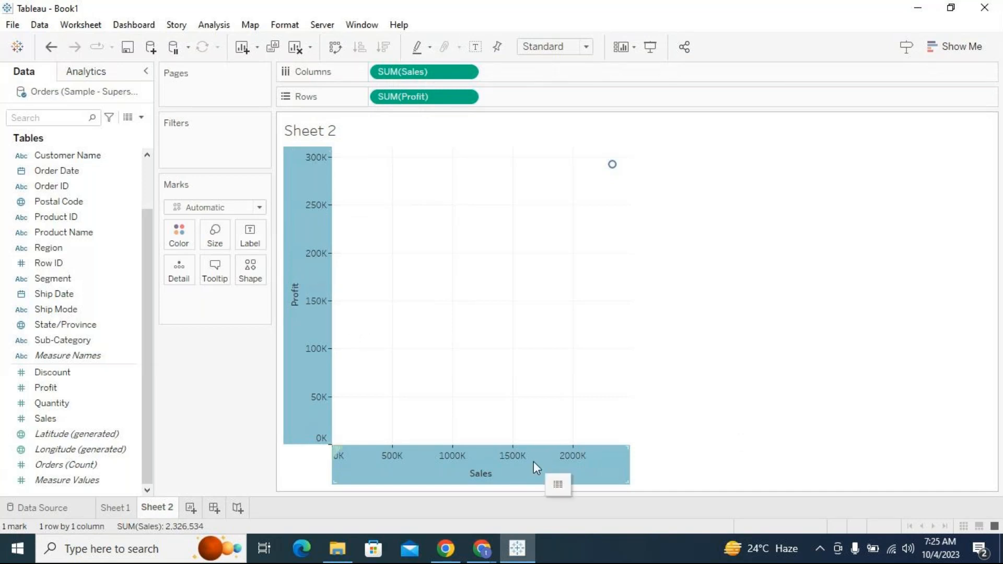
pyautogui.click(613, 168)
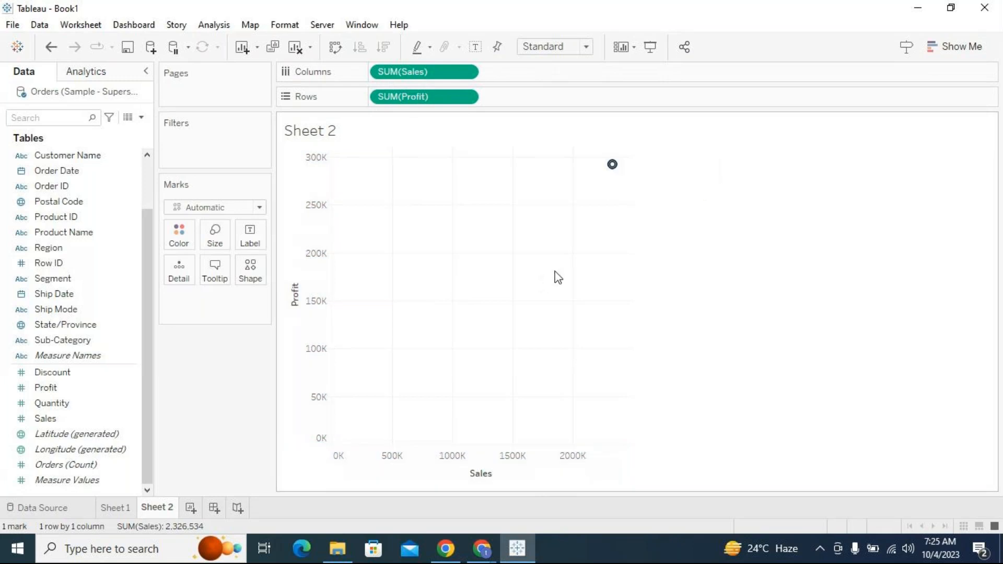
pyautogui.moveTo(612, 166)
pyautogui.click(612, 166)
pyautogui.moveTo(615, 168)
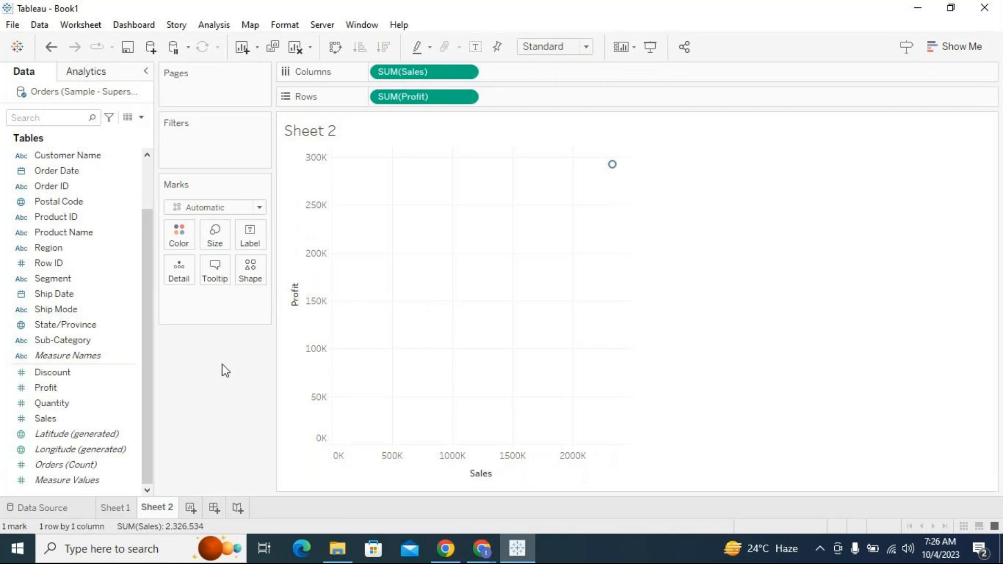
# - Try splitting the scatter plot by Category on Detail, inspect the resulting marks, and remove Category again
pyautogui.scroll(2, 152, 335)
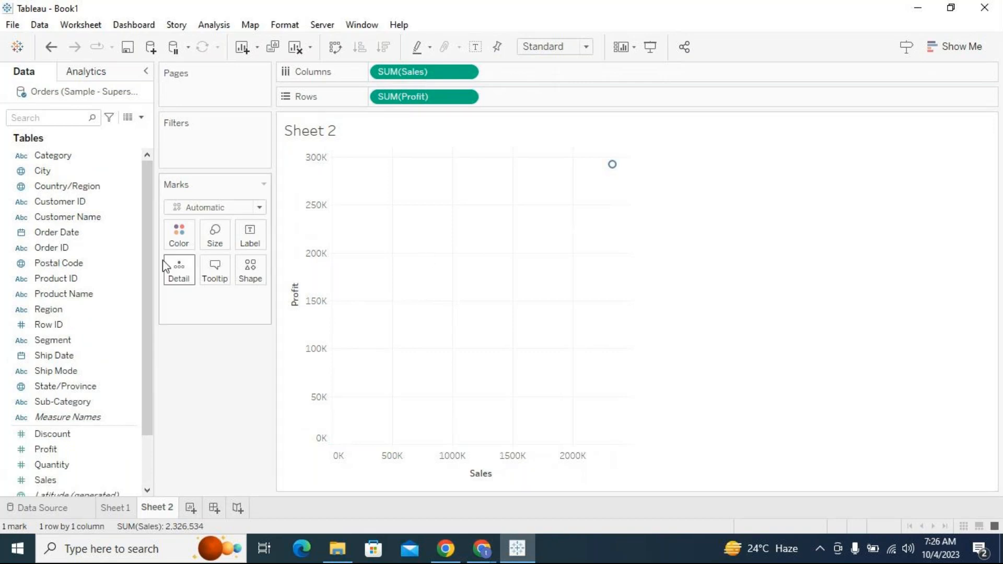
pyautogui.click(47, 155)
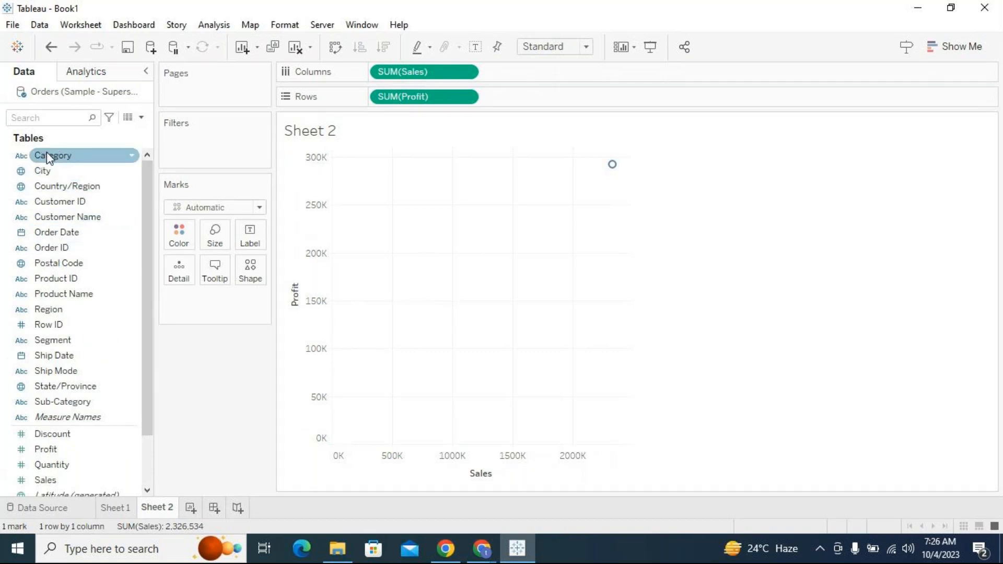
pyautogui.moveTo(46, 152); pyautogui.dragTo(175, 265)
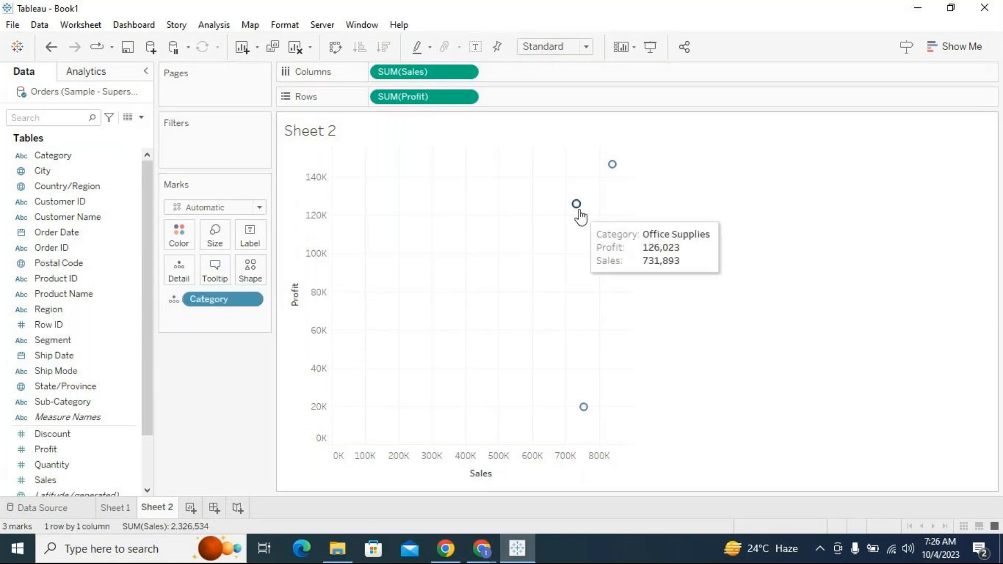
pyautogui.moveTo(585, 414)
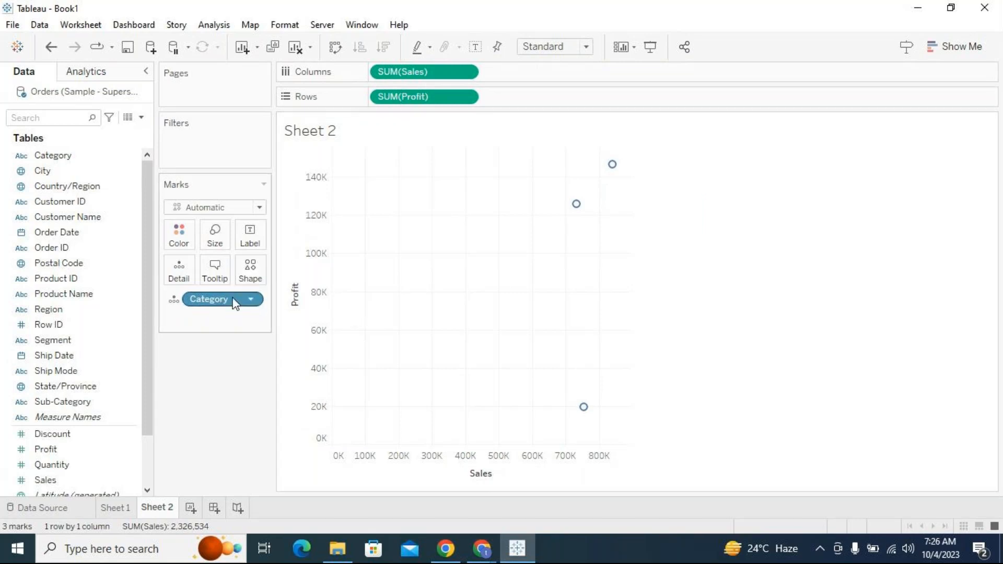
pyautogui.moveTo(232, 300); pyautogui.dragTo(231, 434)
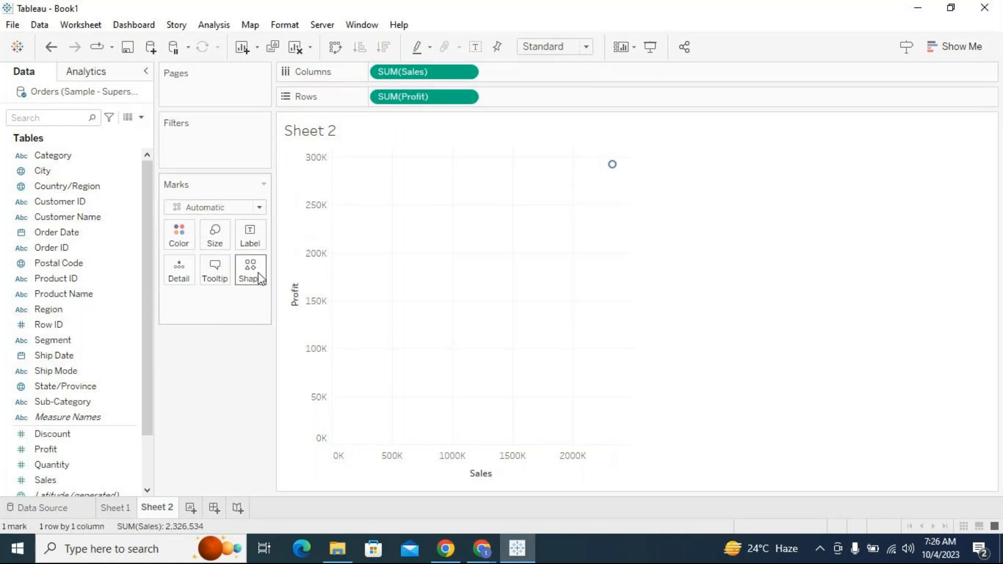
# - Look at the bar chart on Sheet 1, and add Category to Detail in Sheet 2's scatter plot
pyautogui.click(115, 508)
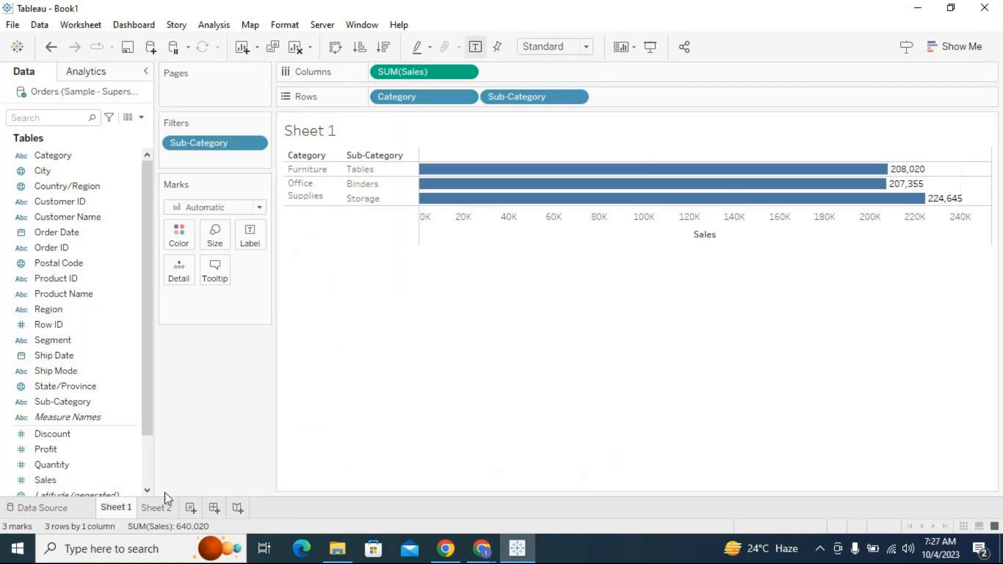
pyautogui.click(157, 507)
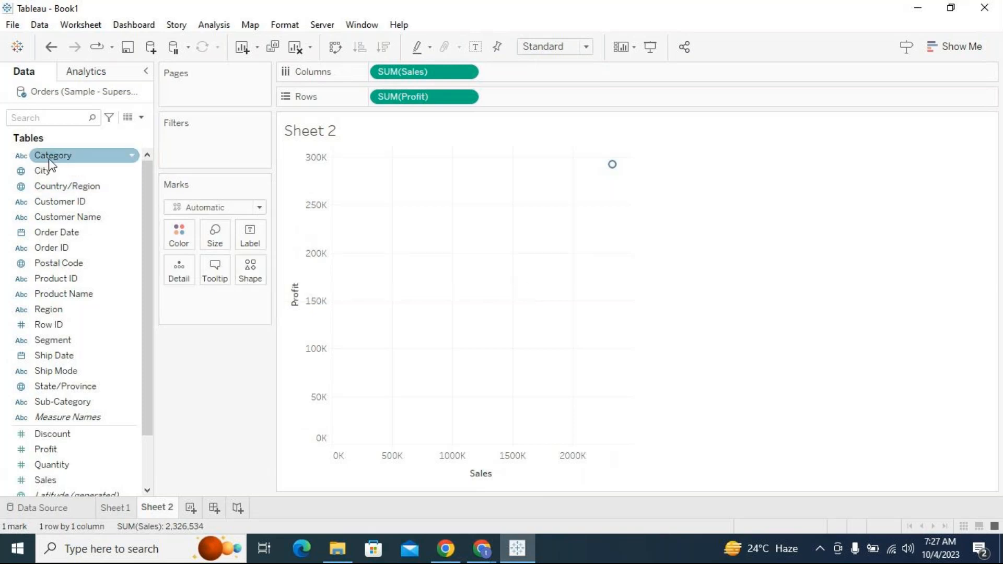
pyautogui.moveTo(51, 165); pyautogui.dragTo(173, 267)
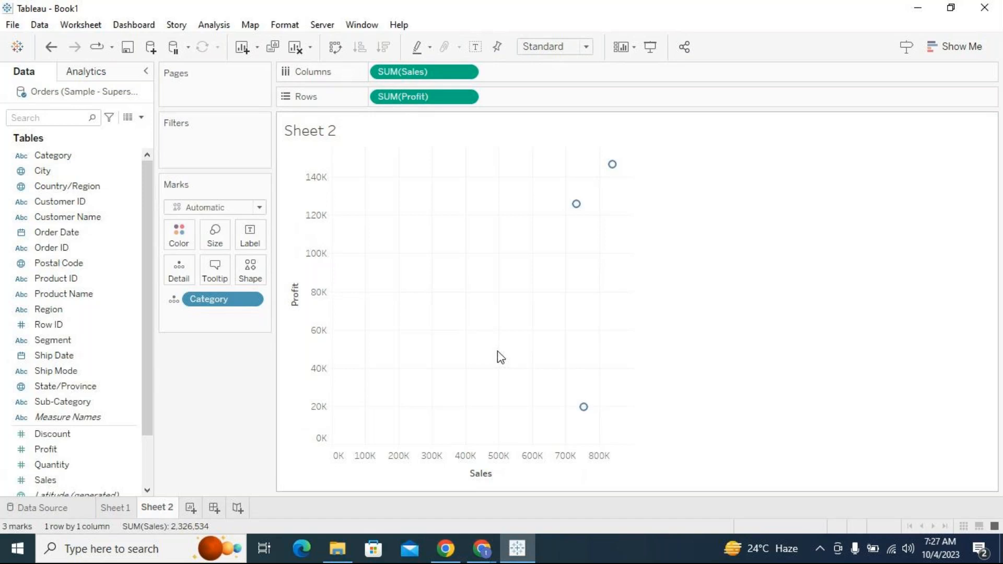
# - Examine the profit and sales details of the Furniture, Office Supplies and Technology marks in the scatter plot
pyautogui.moveTo(586, 424)
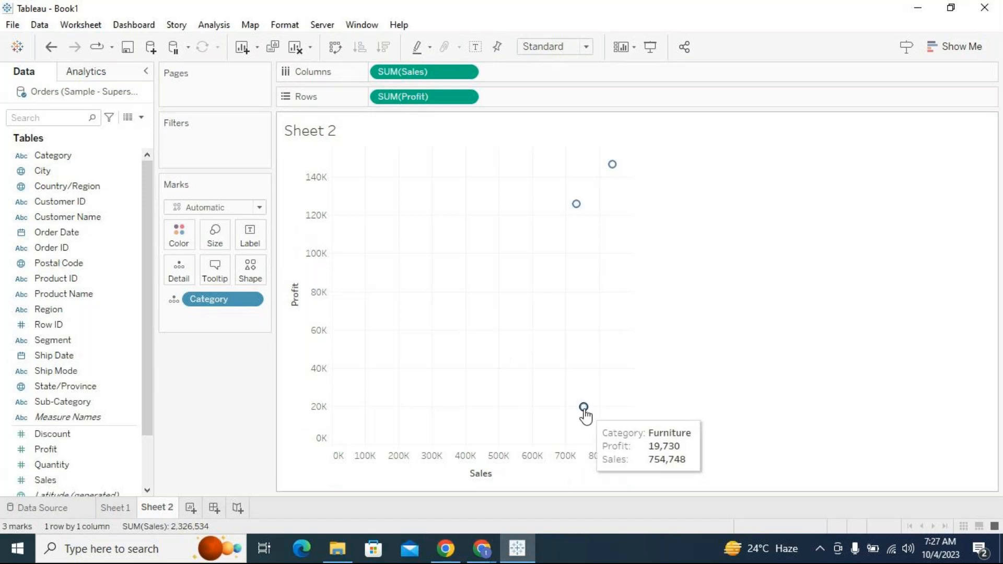
pyautogui.click(585, 408)
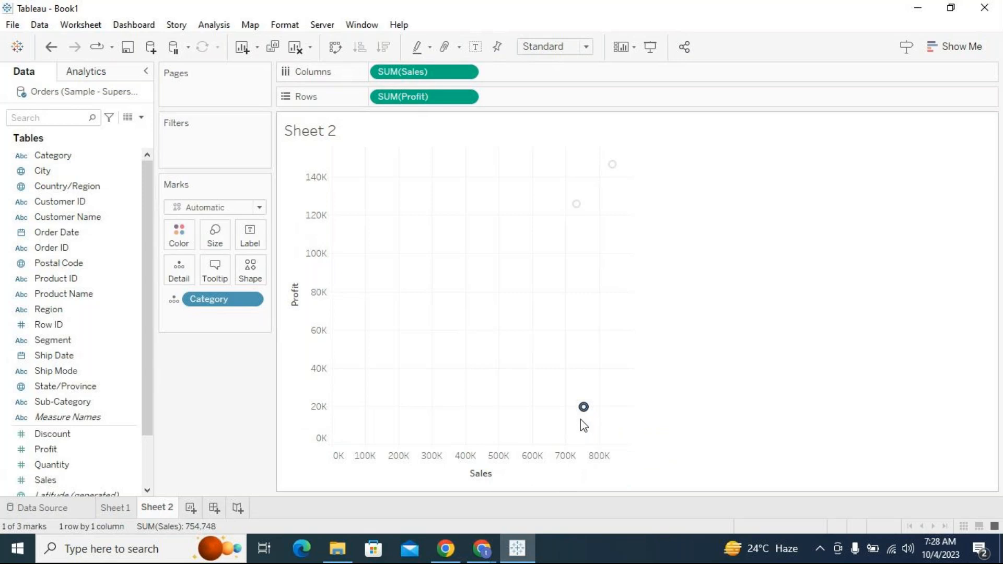
pyautogui.moveTo(584, 411)
pyautogui.click(510, 397)
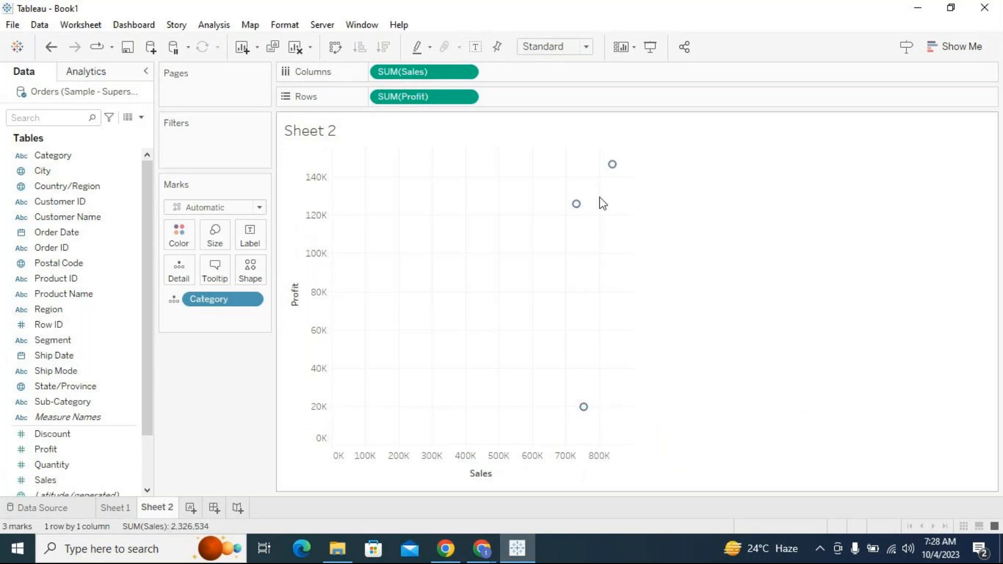
pyautogui.click(577, 205)
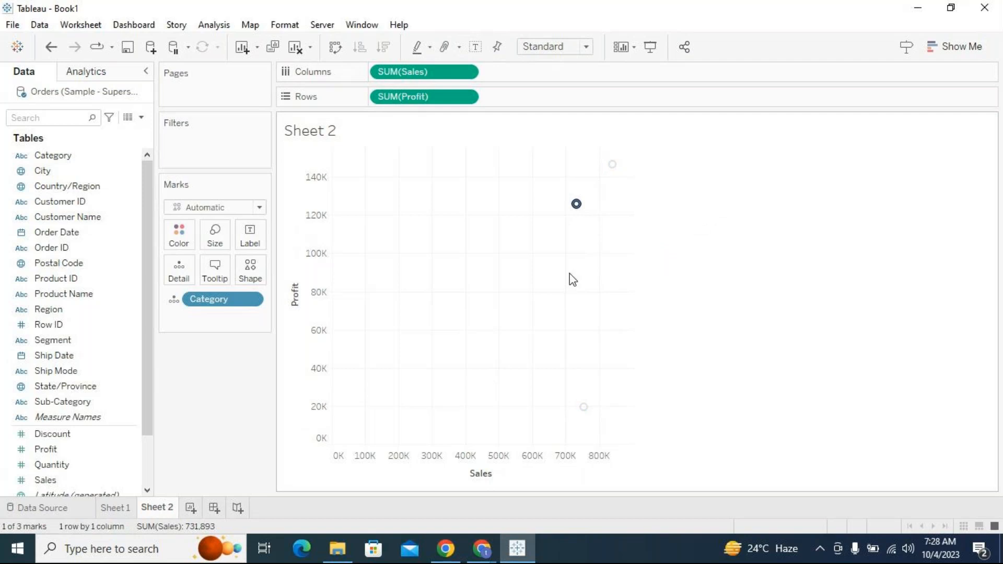
pyautogui.click(610, 168)
pyautogui.moveTo(611, 172)
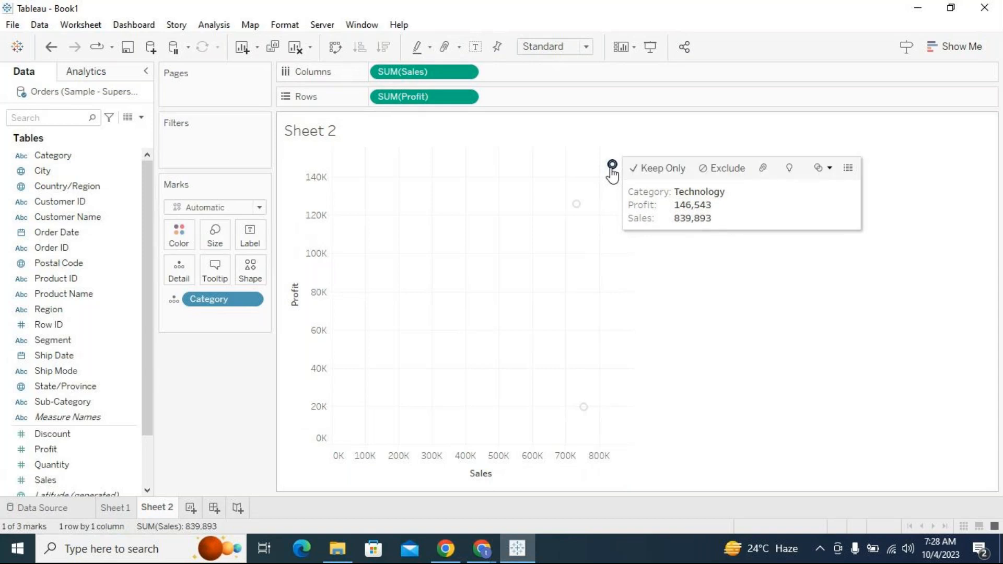
pyautogui.click(543, 271)
pyautogui.moveTo(612, 172)
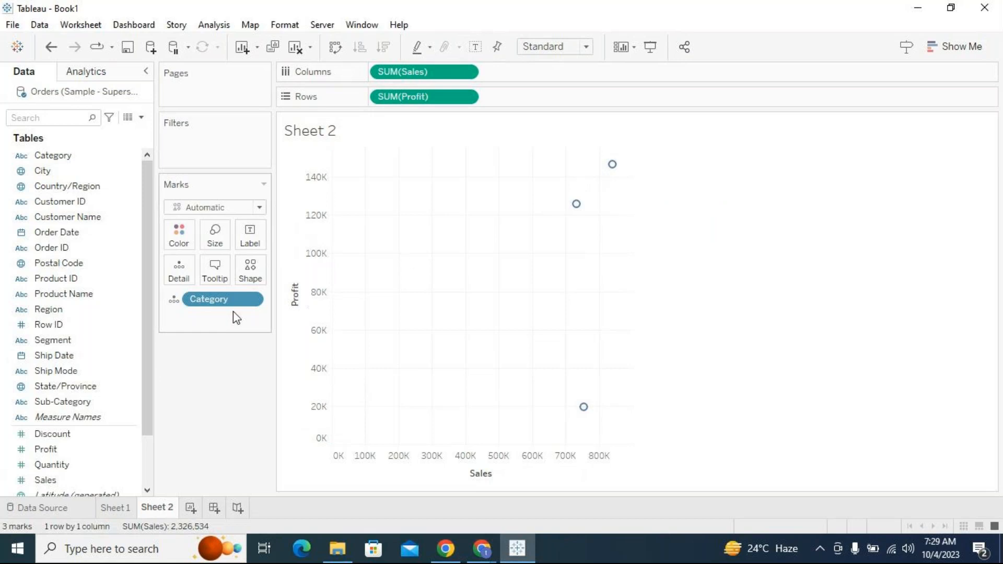
# - Move Category from Detail to Shape, and inspect the Furniture, Office Supplies and Technology marks
pyautogui.moveTo(206, 301); pyautogui.dragTo(247, 266)
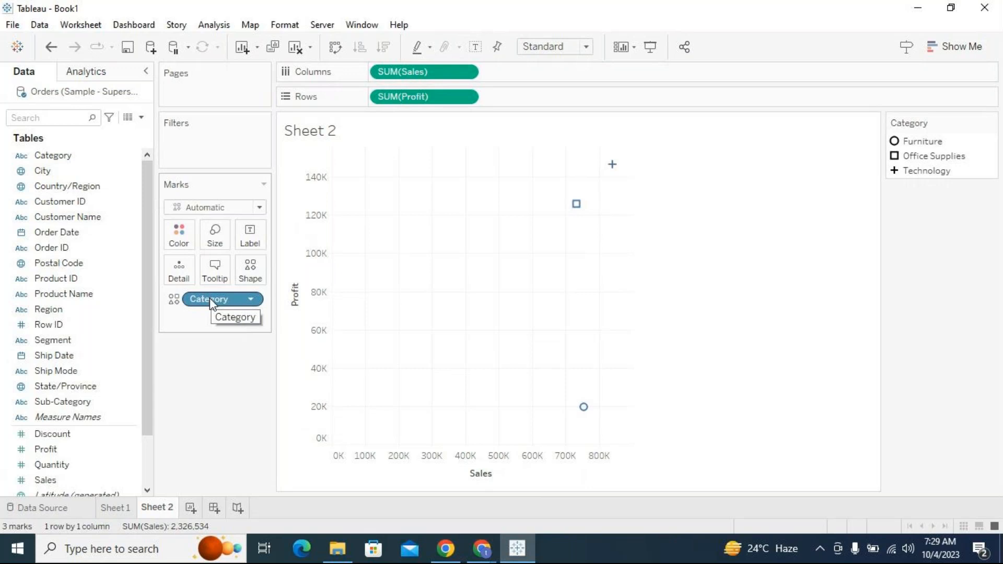
pyautogui.click(577, 204)
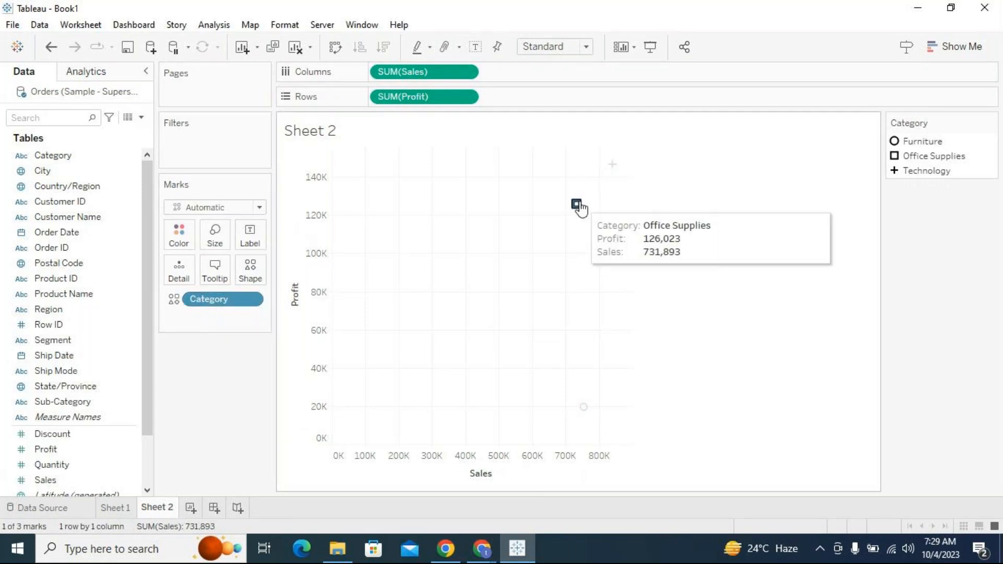
pyautogui.click(613, 164)
pyautogui.click(584, 409)
pyautogui.click(578, 322)
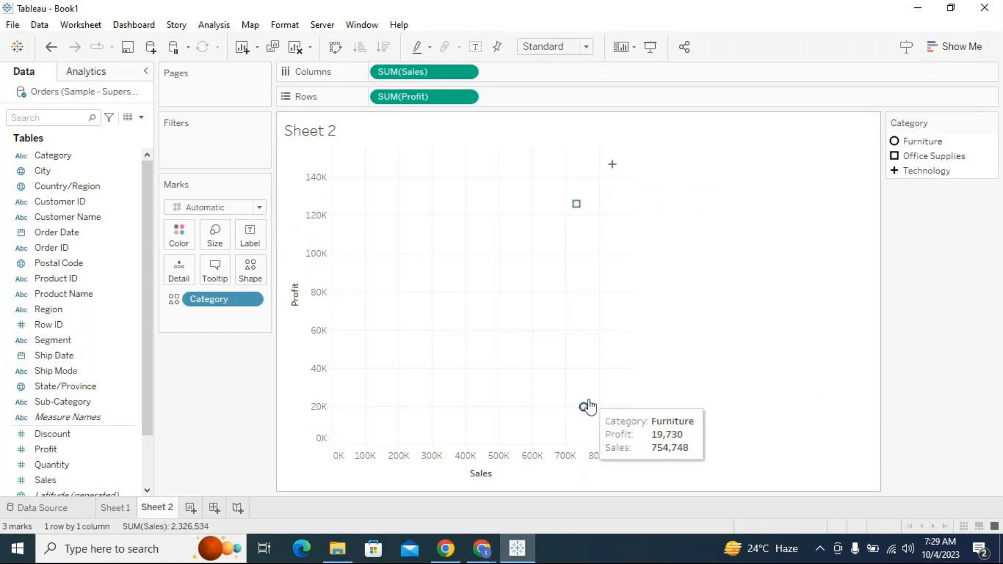
pyautogui.click(584, 407)
pyautogui.click(577, 204)
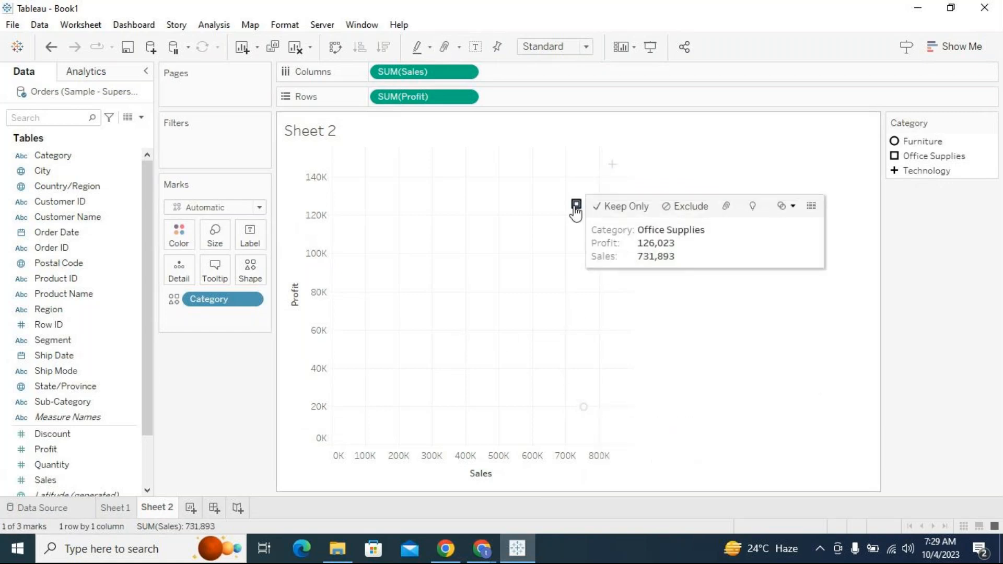
pyautogui.click(614, 165)
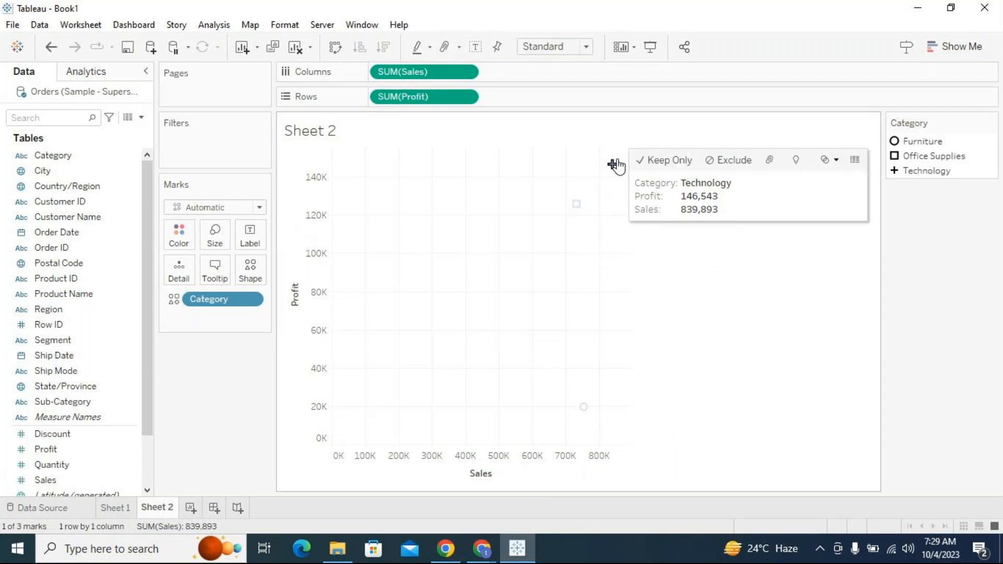
pyautogui.click(541, 301)
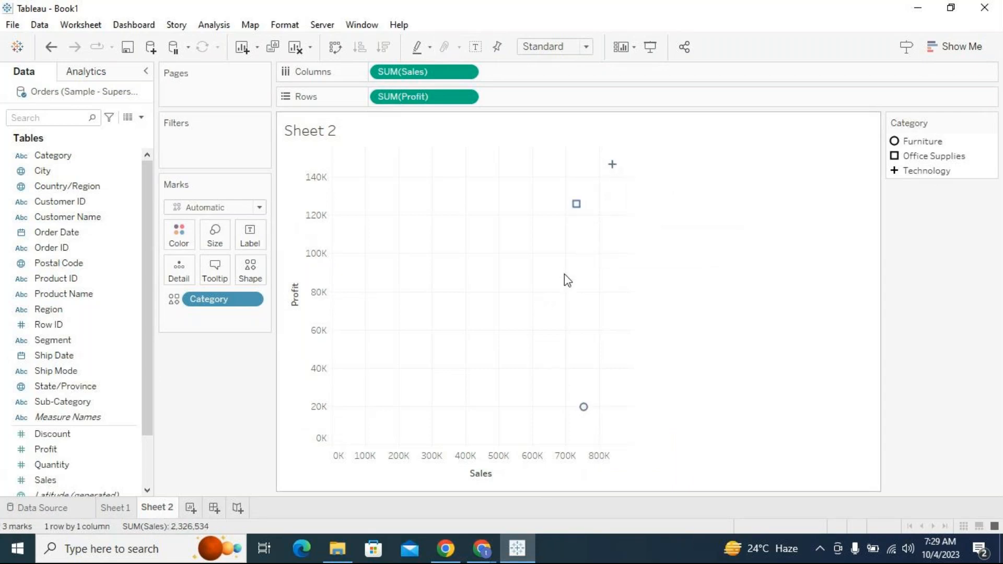
# - Browse the Default and Filled shape palettes for Category, and close the shape settings without changing anything
pyautogui.click(991, 122)
pyautogui.click(929, 142)
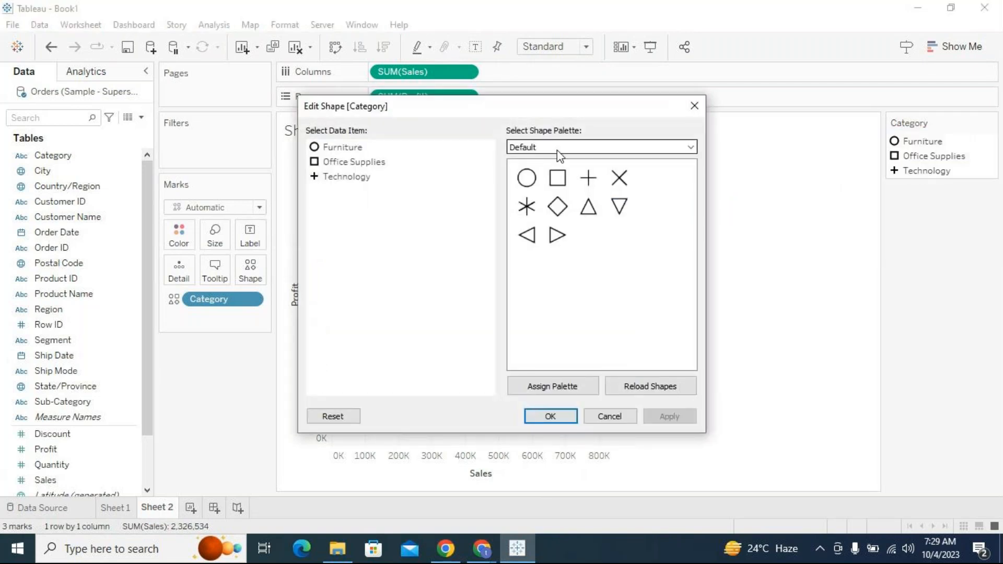
pyautogui.click(556, 148)
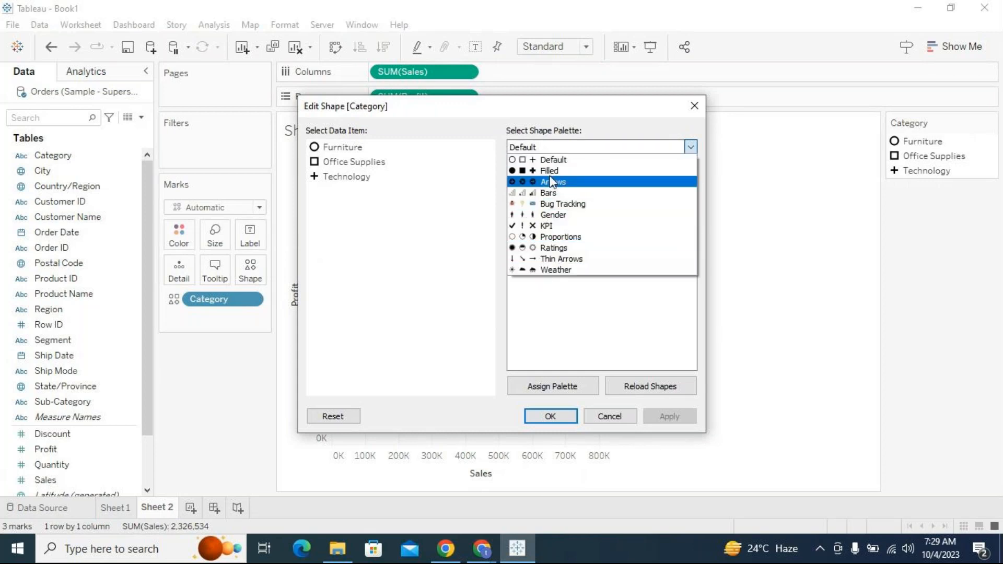
pyautogui.click(559, 159)
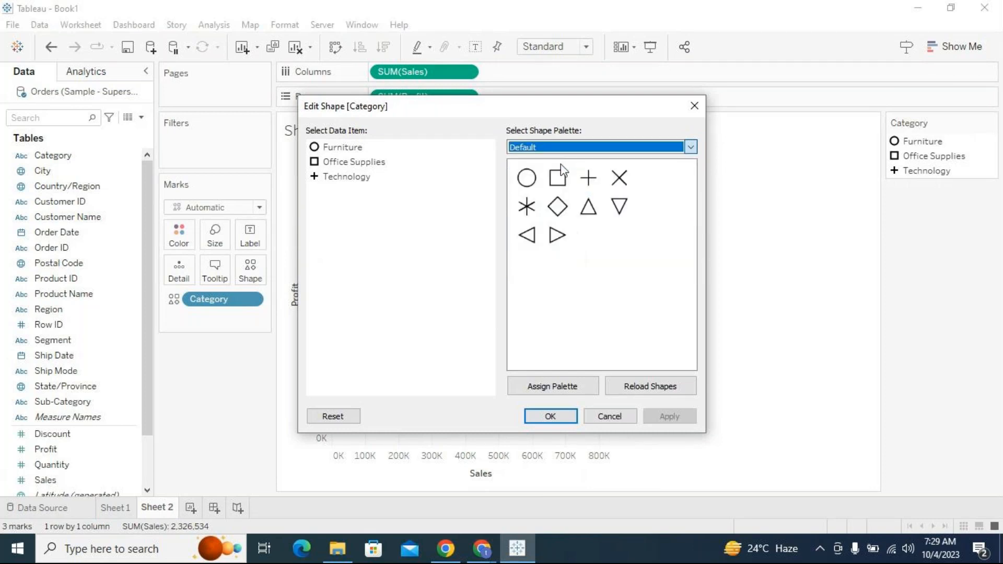
pyautogui.click(623, 152)
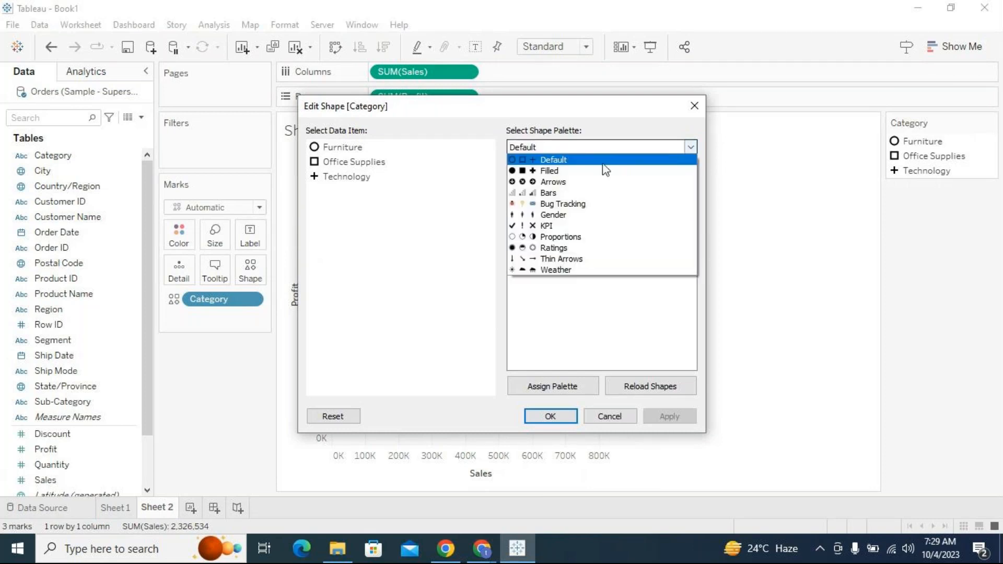
pyautogui.click(569, 170)
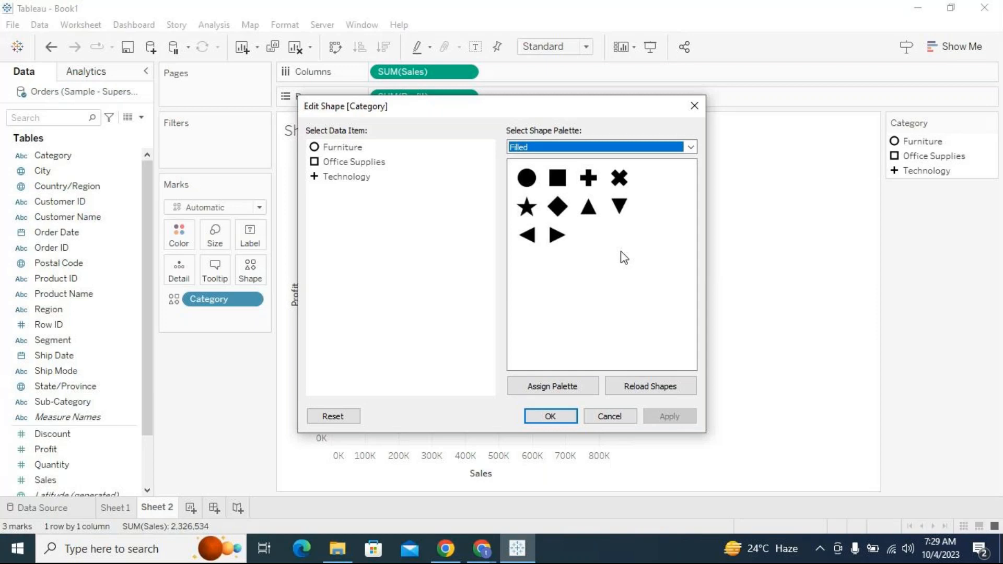
pyautogui.click(620, 416)
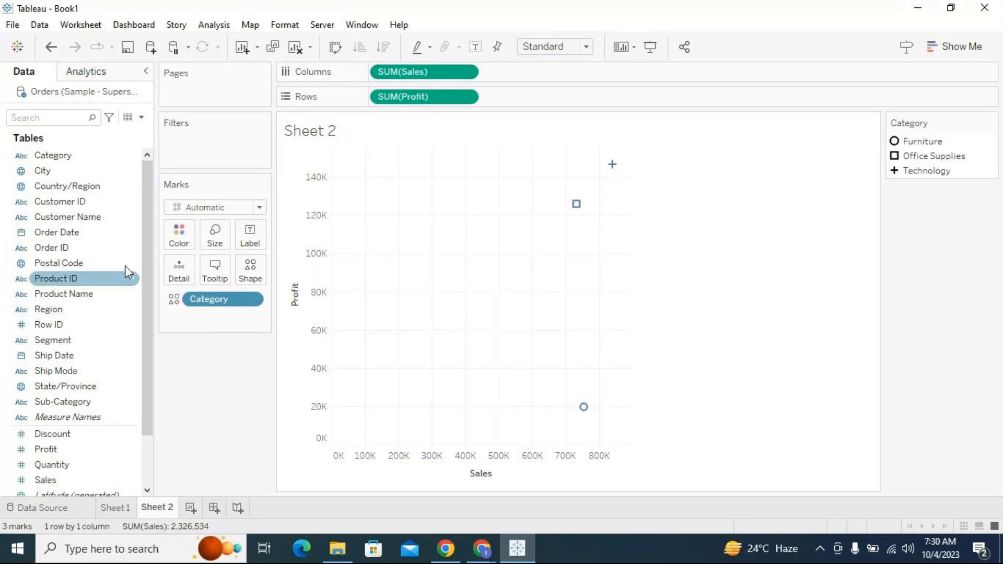
# - Add Category to Color in Sheet 2's scatter plot, and duplicate Sheet 2
pyautogui.click(56, 157)
pyautogui.moveTo(56, 159); pyautogui.dragTo(179, 230)
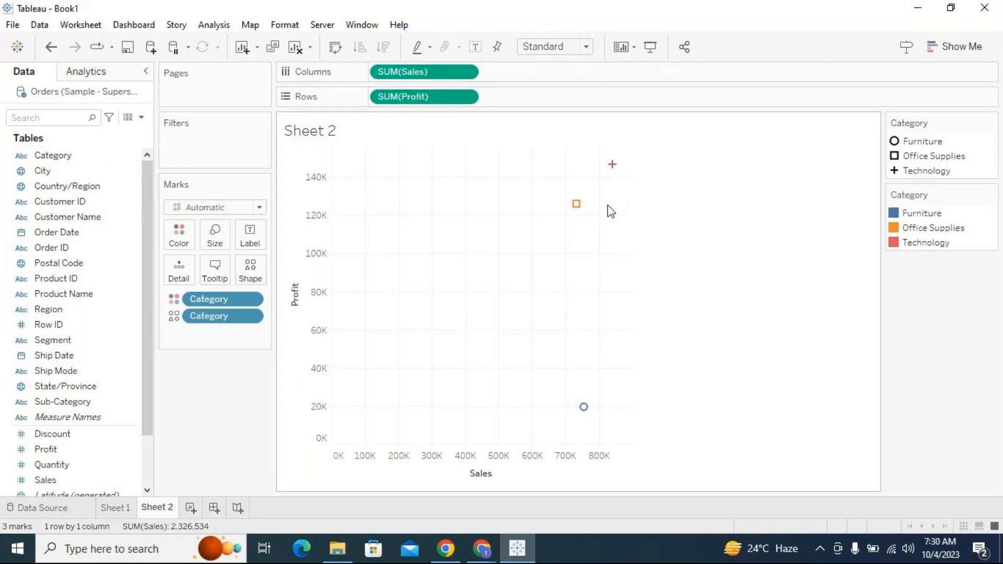
pyautogui.moveTo(579, 213)
pyautogui.rightClick(154, 508)
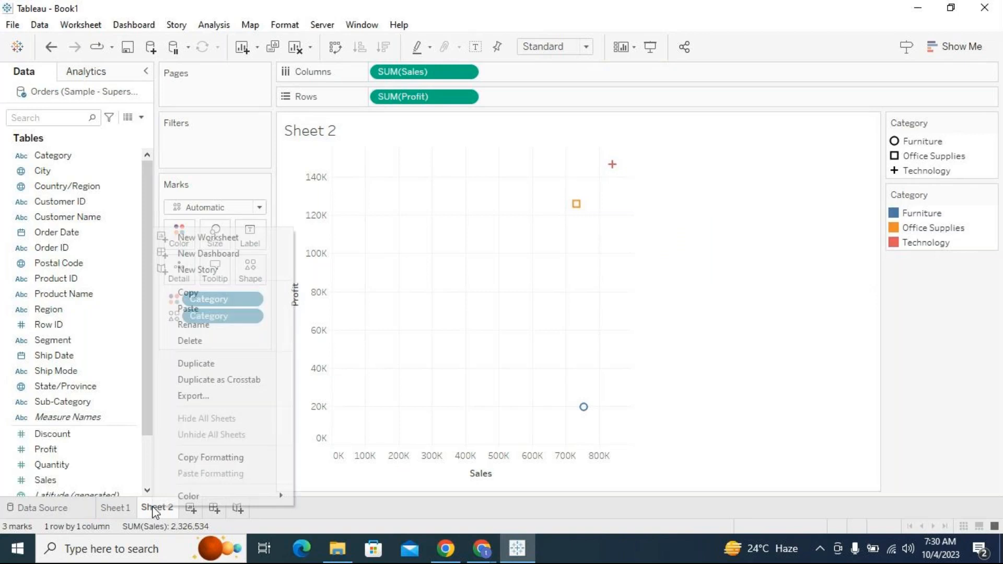
pyautogui.click(197, 364)
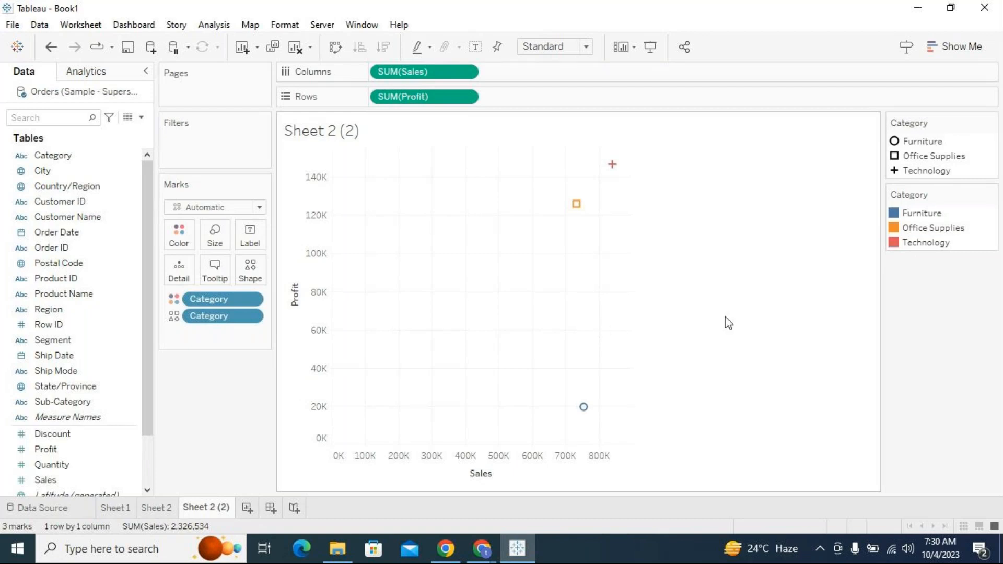
# - On the duplicated sheet, assign the circle from the Filled shape palette to Furniture and apply it
pyautogui.click(992, 125)
pyautogui.click(936, 138)
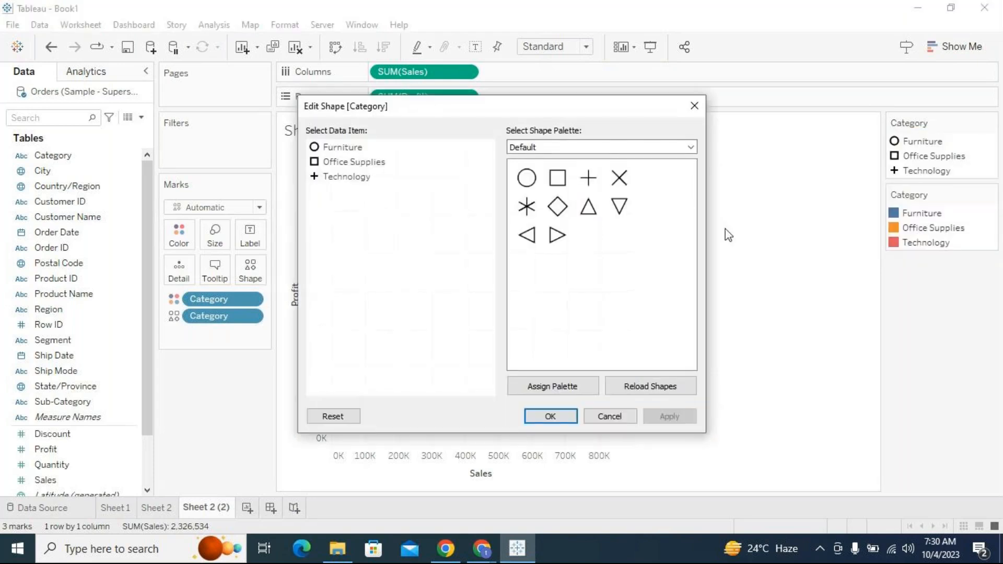
pyautogui.click(520, 148)
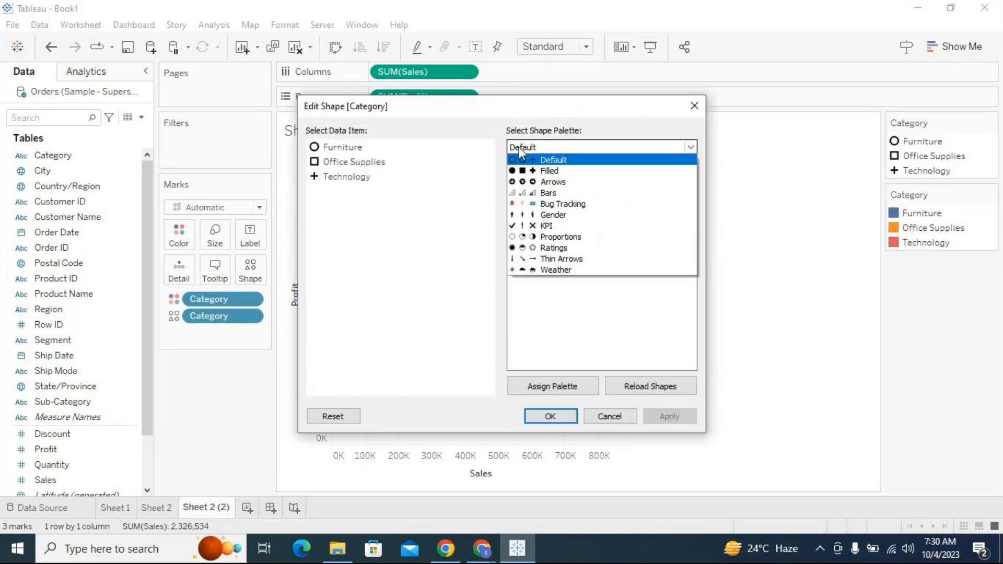
pyautogui.click(526, 173)
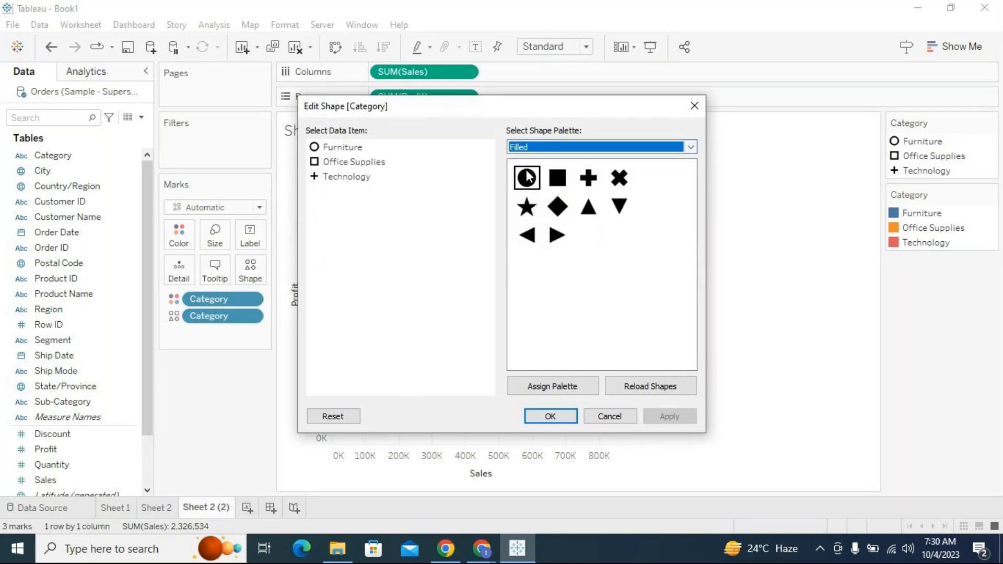
pyautogui.click(348, 149)
pyautogui.click(526, 178)
pyautogui.click(660, 417)
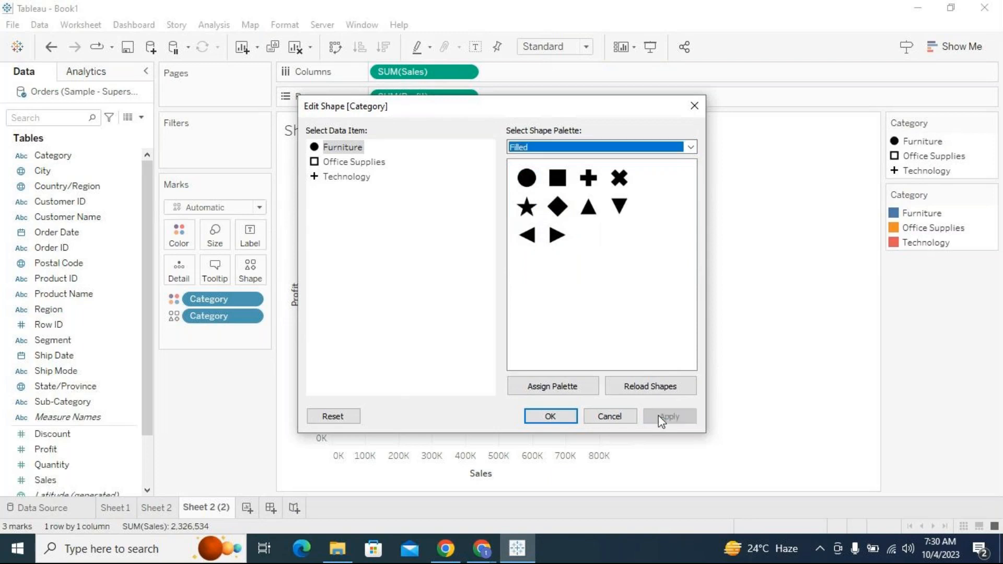
# - Assign the filled square to Office Supplies and the filled plus to Technology, and accept the shape changes
pyautogui.click(365, 166)
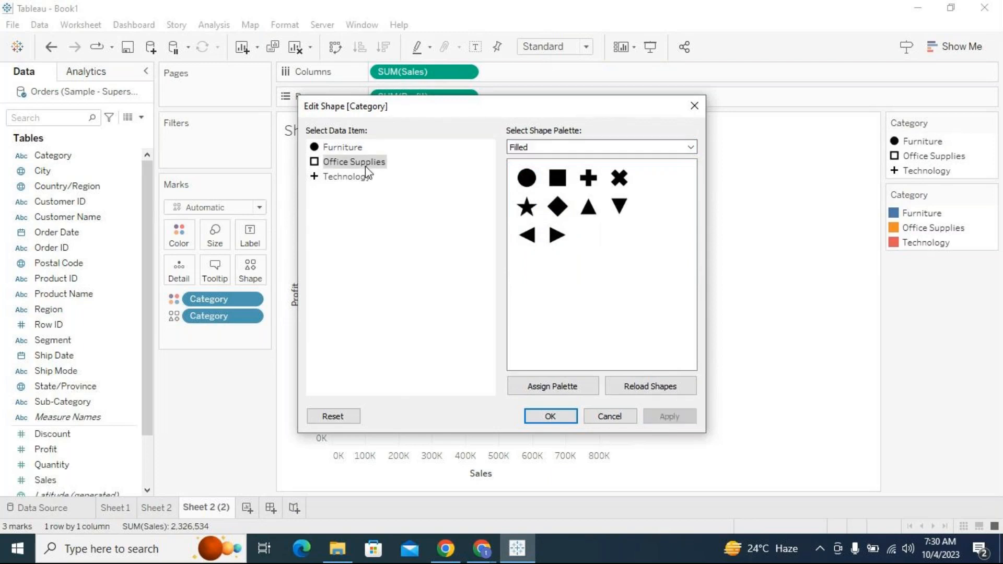
pyautogui.click(558, 178)
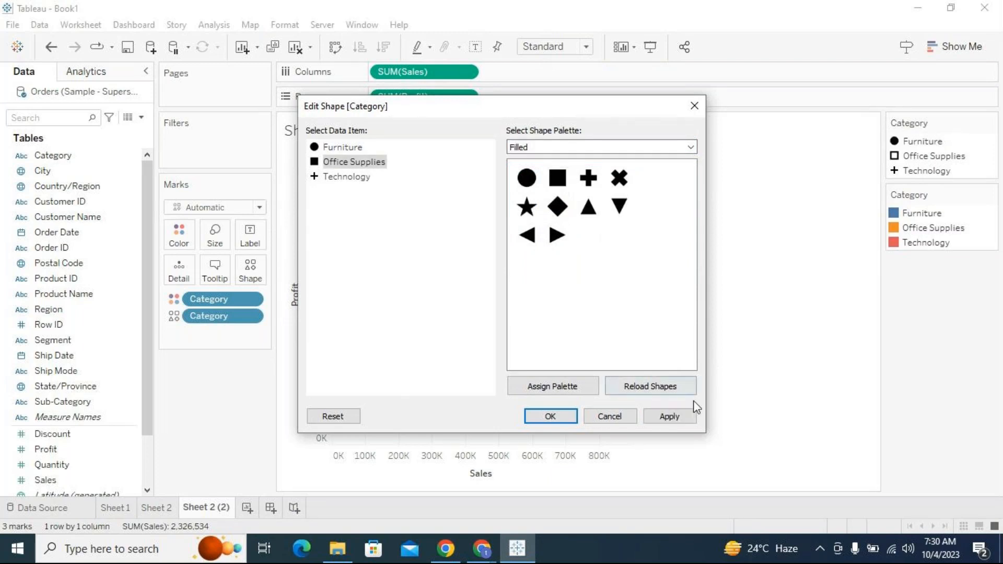
pyautogui.click(691, 413)
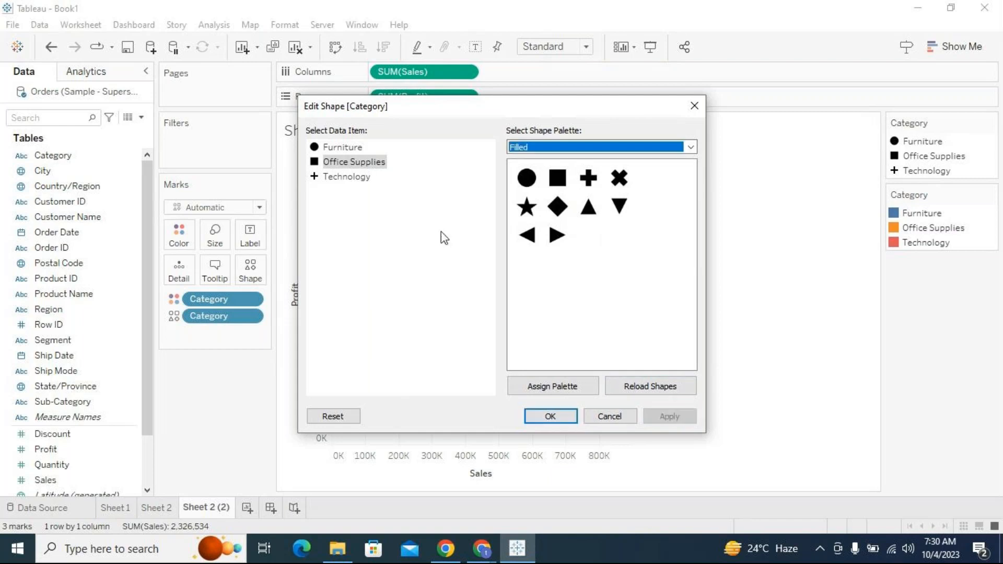
pyautogui.click(347, 177)
pyautogui.click(588, 178)
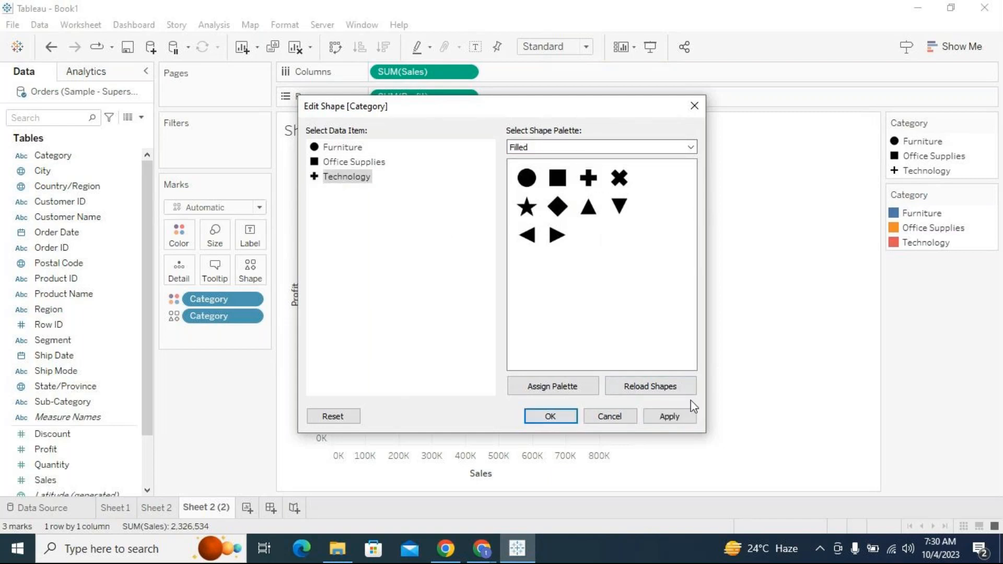
pyautogui.click(689, 415)
pyautogui.click(551, 416)
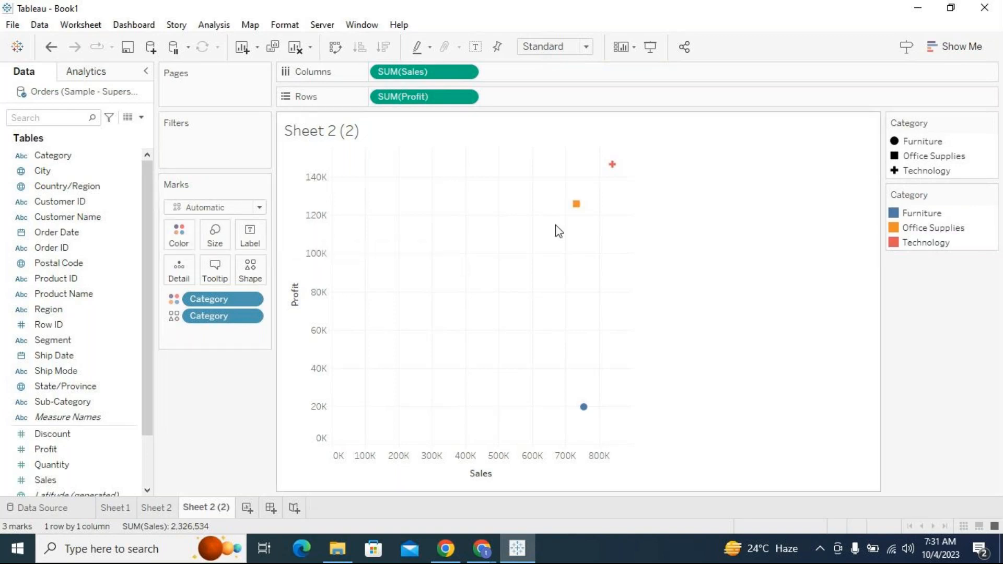
# - Reopen the Category shape settings to review the Filled palette, and close them without further changes
pyautogui.moveTo(577, 210)
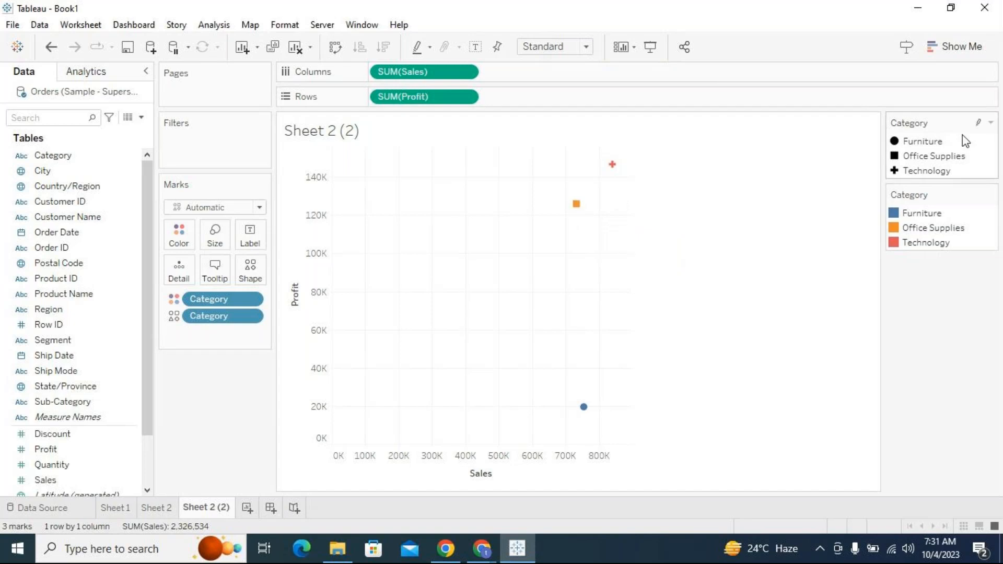
pyautogui.click(992, 124)
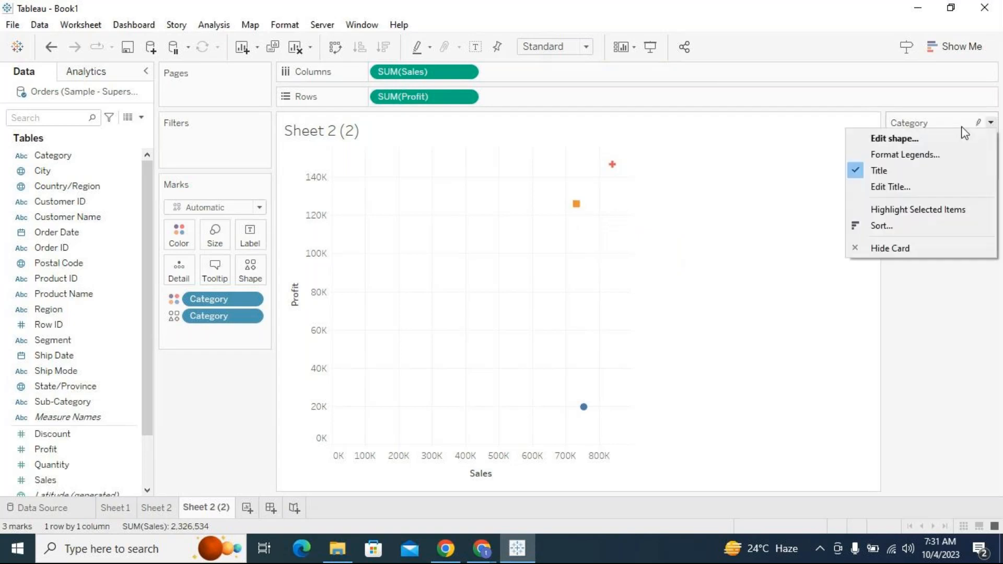
pyautogui.click(930, 142)
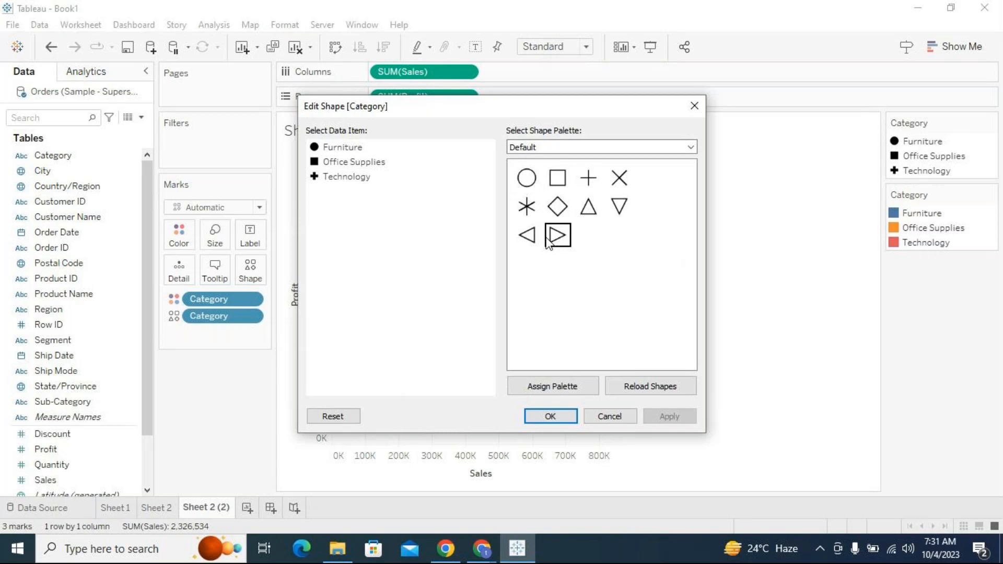
pyautogui.click(534, 148)
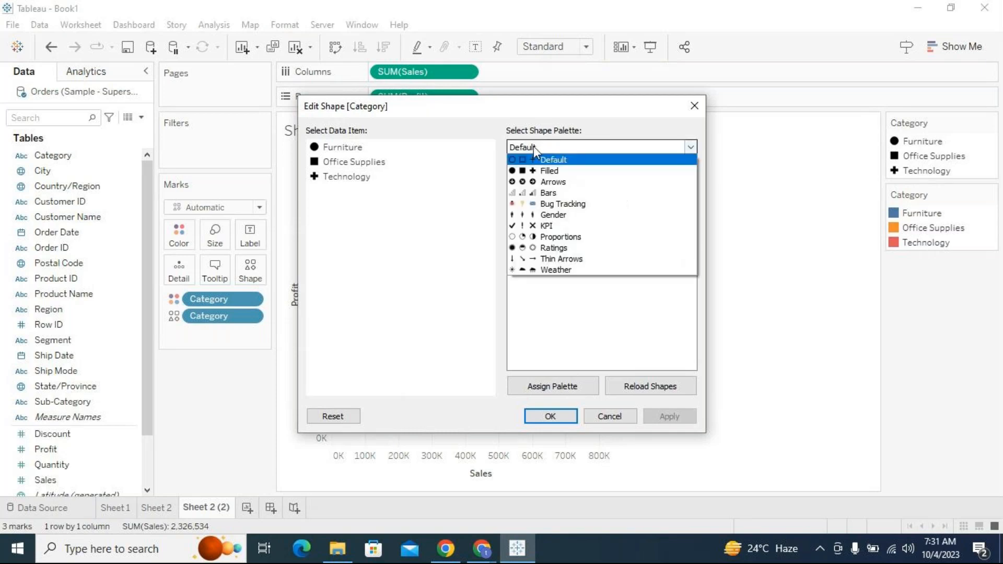
pyautogui.click(549, 170)
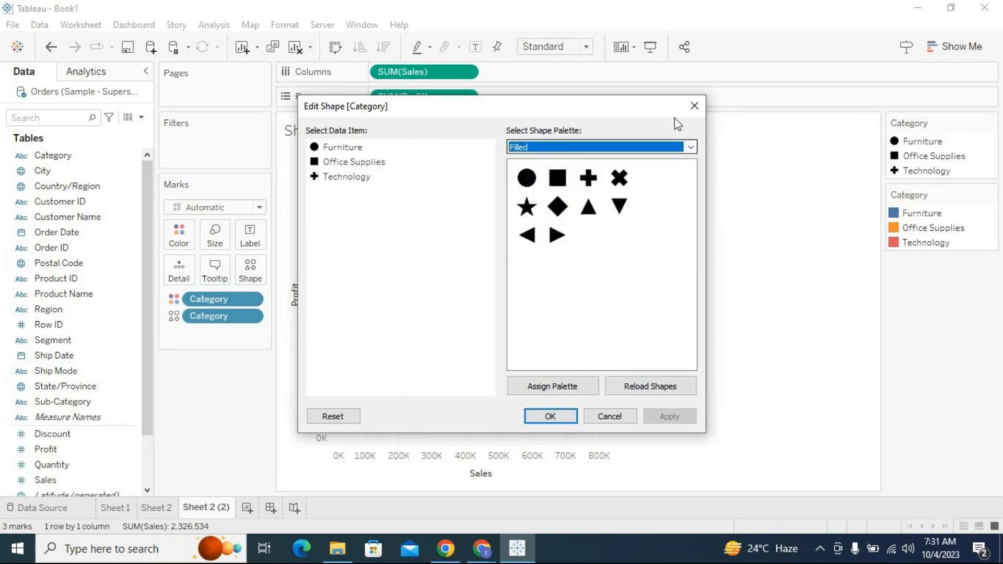
pyautogui.click(695, 106)
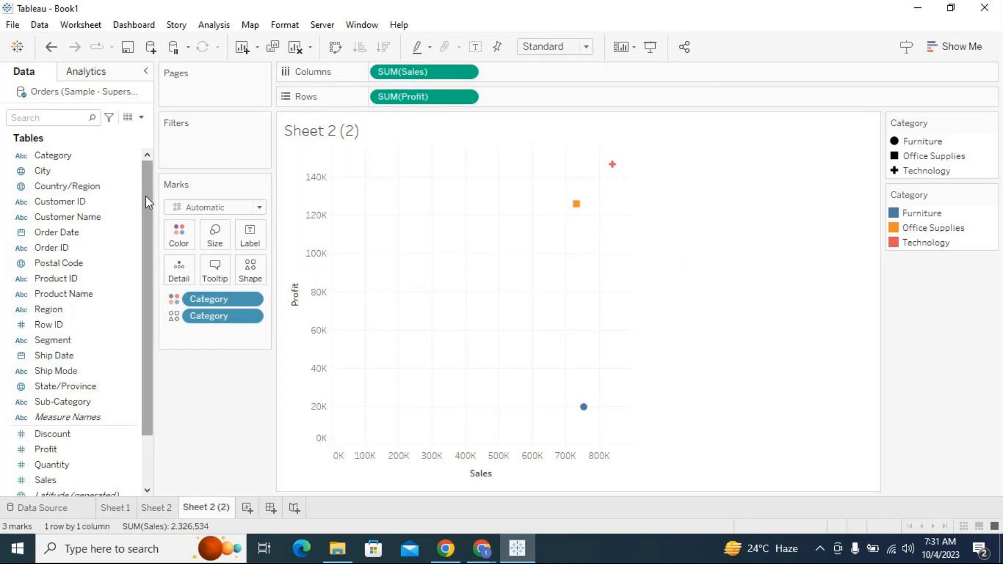
# - Add Sub-Category to Detail to split the scatter plot into a mark for each sub-category
pyautogui.scroll(-2, 151, 219)
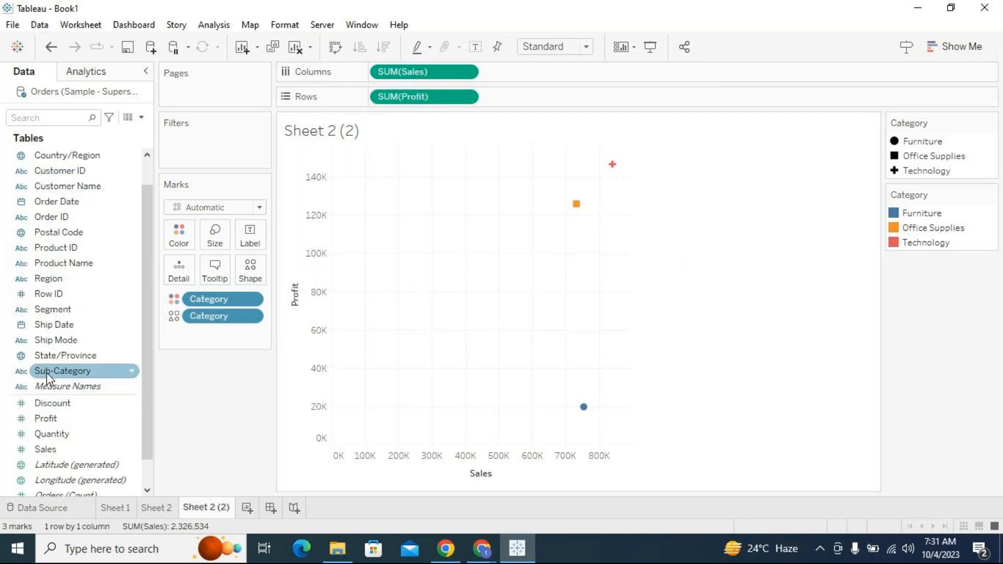
pyautogui.moveTo(46, 373); pyautogui.dragTo(169, 262)
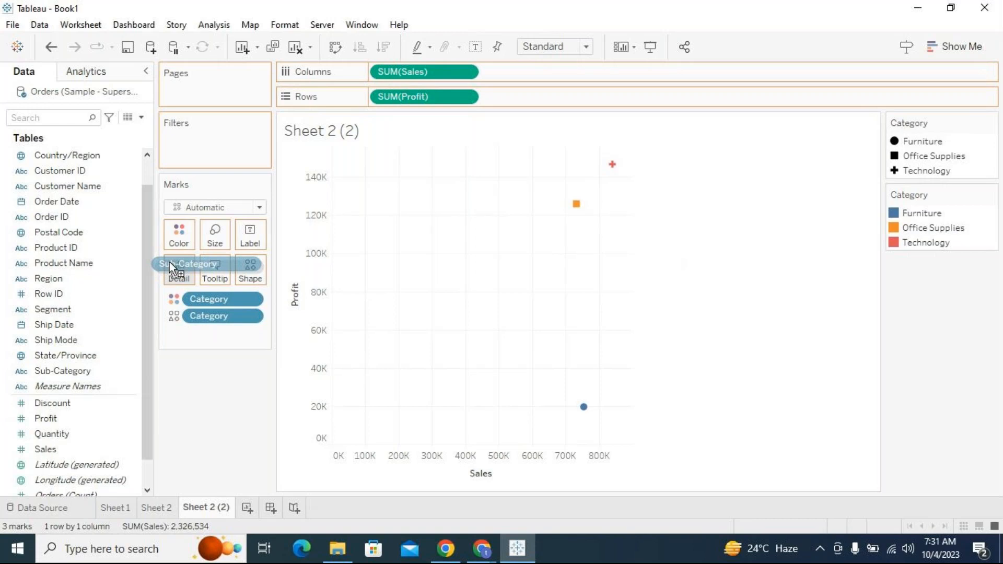
pyautogui.moveTo(170, 262); pyautogui.dragTo(170, 261)
pyautogui.moveTo(171, 262); pyautogui.dragTo(171, 264)
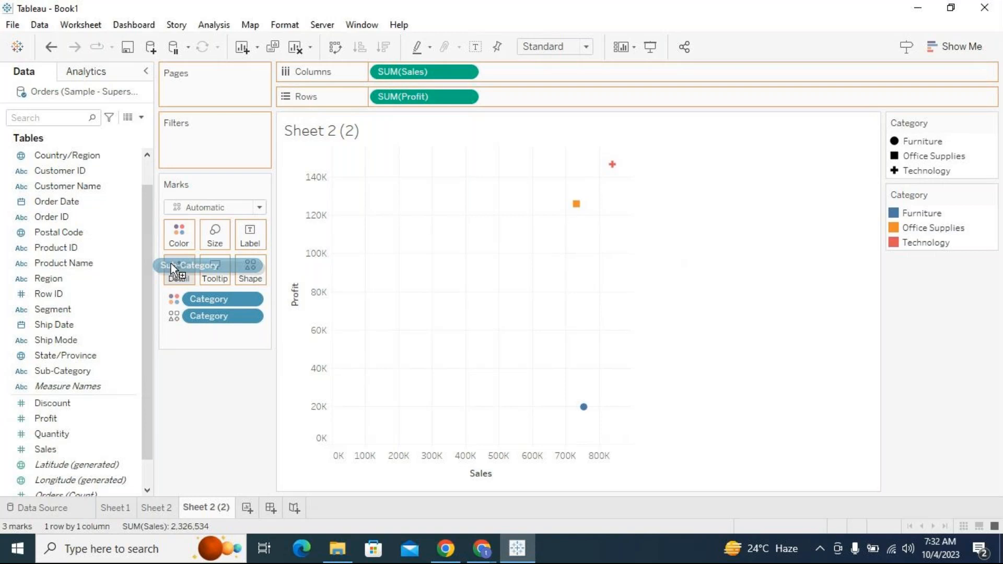
pyautogui.moveTo(171, 264); pyautogui.dragTo(171, 266)
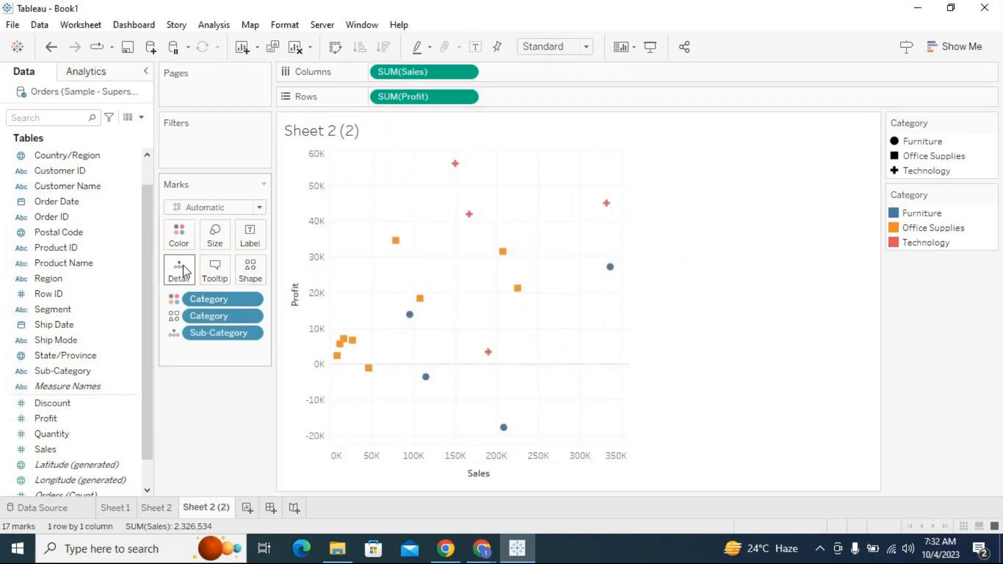
# - Inspect the sub-category, profit and sales details of the Furniture and Technology marks in the scatter plot
pyautogui.moveTo(416, 326)
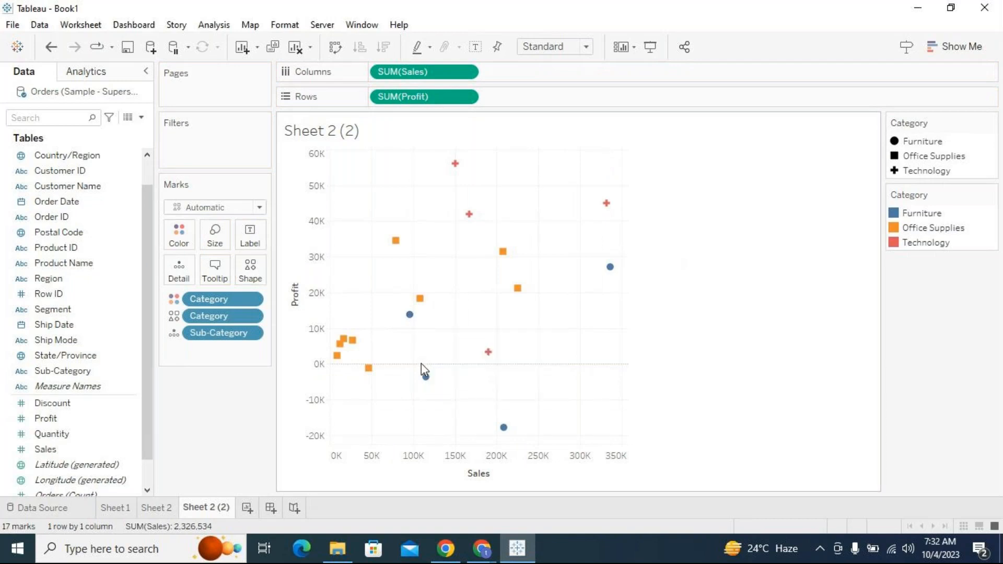
pyautogui.moveTo(505, 429)
pyautogui.moveTo(616, 277)
pyautogui.moveTo(456, 166)
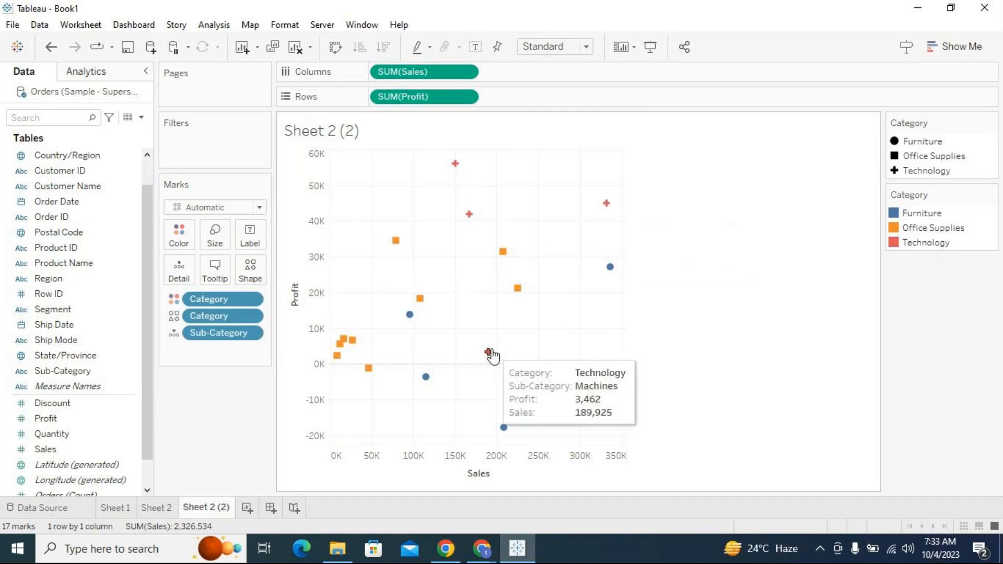
pyautogui.moveTo(608, 206)
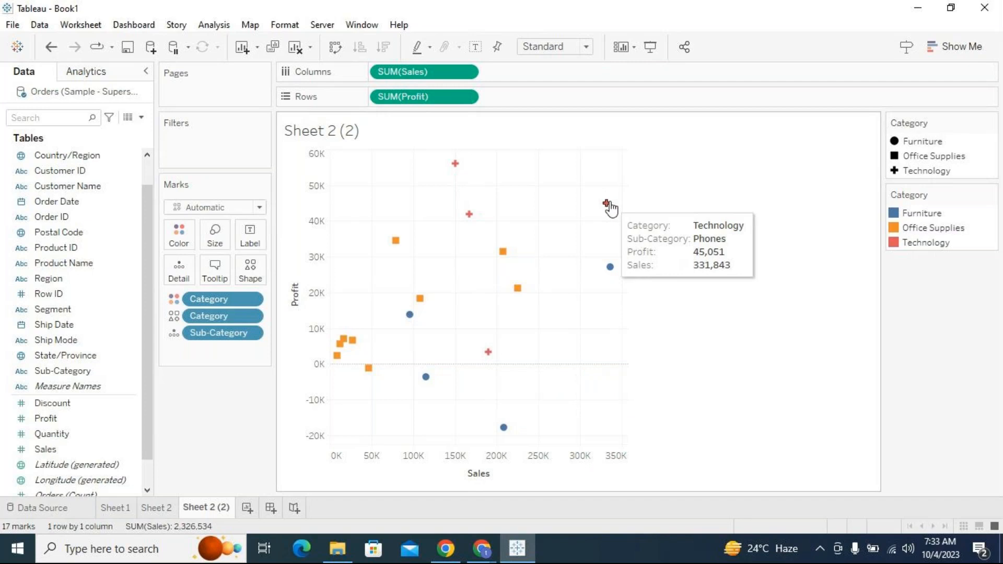
# - Select all four Technology sub-category marks together in the scatter plot
pyautogui.click(606, 204)
pyautogui.keyDown('ctrl'); pyautogui.click(469, 214); pyautogui.keyUp('ctrl')
pyautogui.keyDown('ctrl'); pyautogui.click(455, 164); pyautogui.keyUp('ctrl')
pyautogui.keyDown('ctrl'); pyautogui.click(488, 352); pyautogui.keyUp('ctrl')
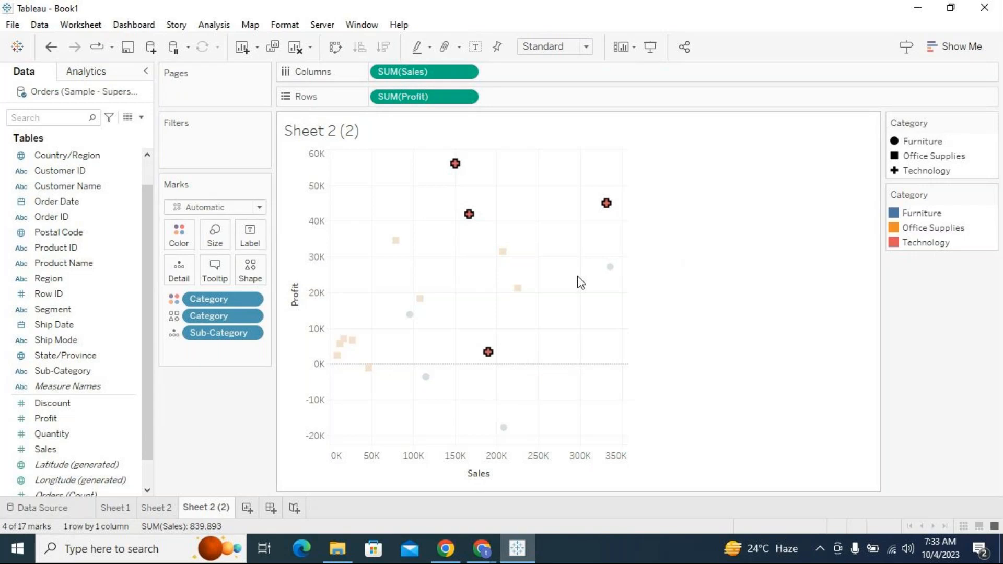
# - Clear the mark selection, and highlight the Technology and Office Supplies marks one category at a time through the color legend
pyautogui.click(912, 175)
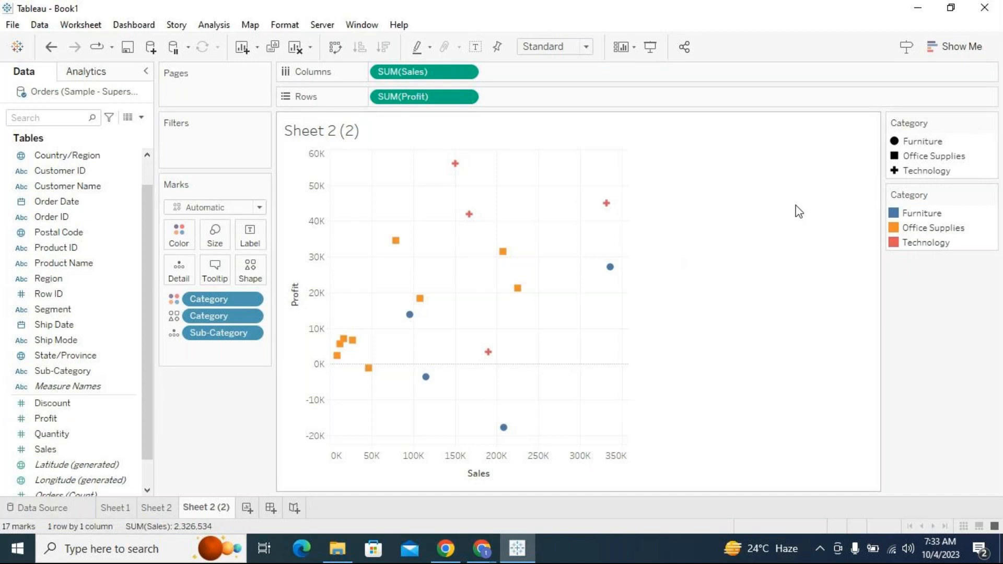
pyautogui.moveTo(932, 248)
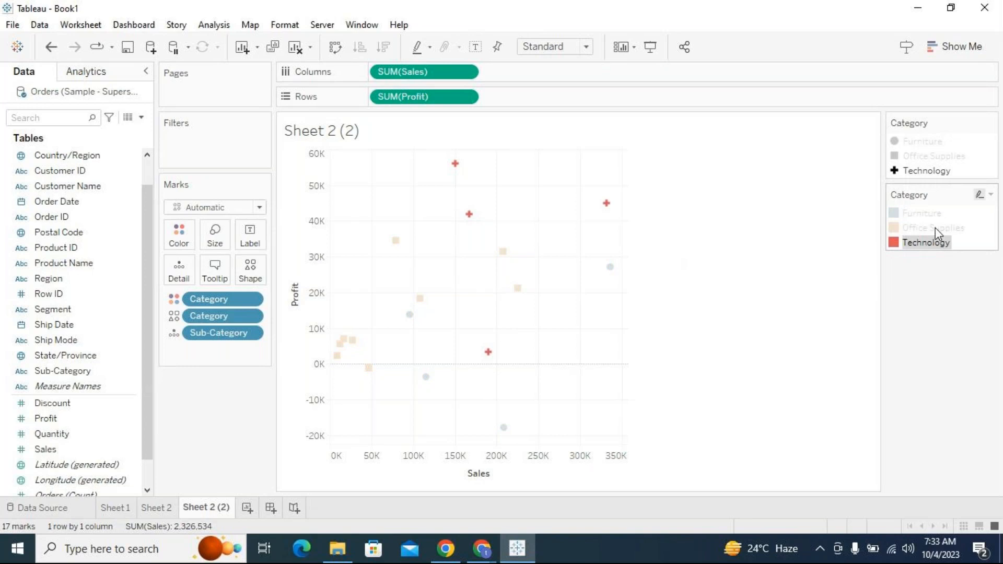
pyautogui.moveTo(935, 228)
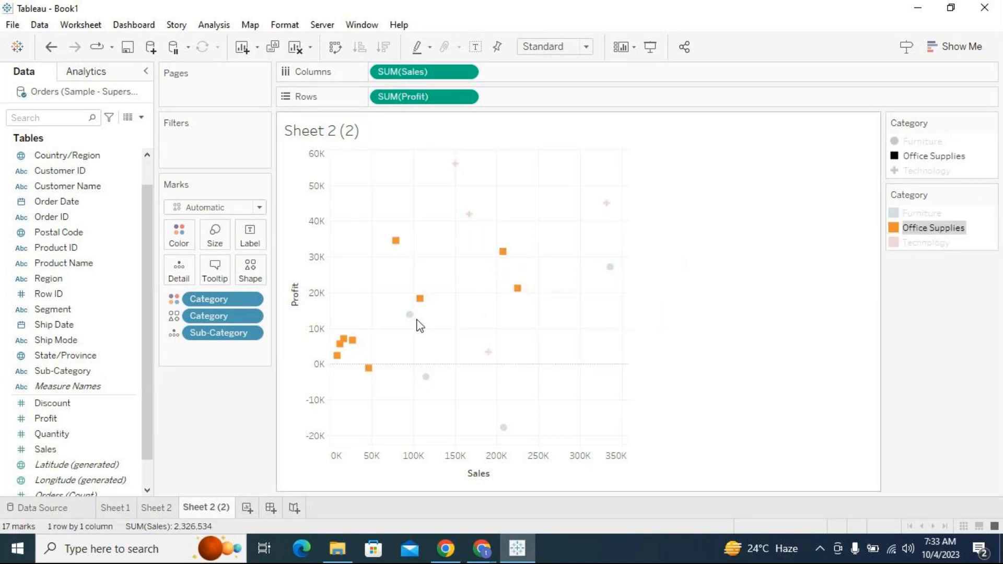
# - Highlight the Technology marks through the color legend, and select the Technology mark with the highest sales before clearing the selection
pyautogui.moveTo(337, 366)
pyautogui.click(930, 243)
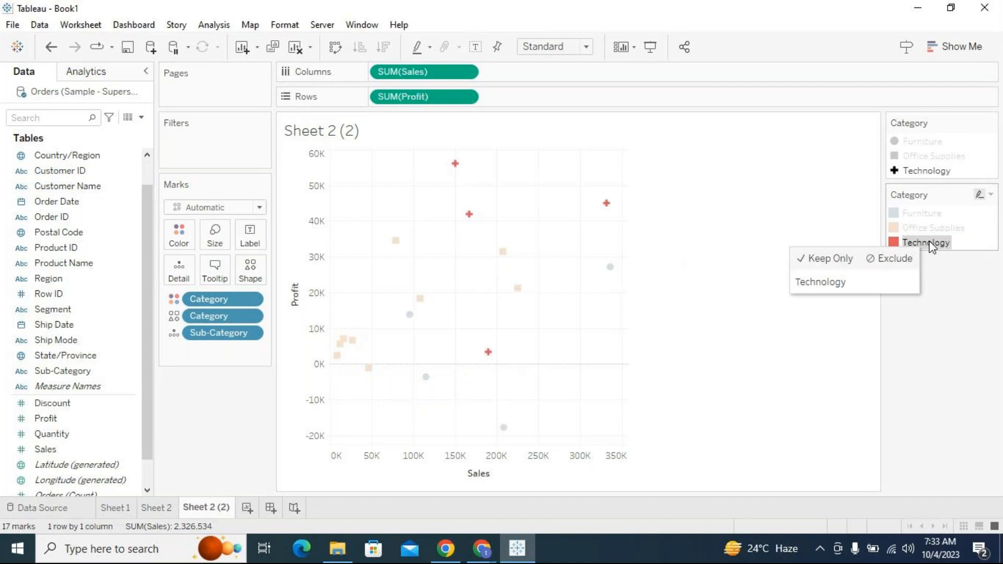
pyautogui.click(532, 311)
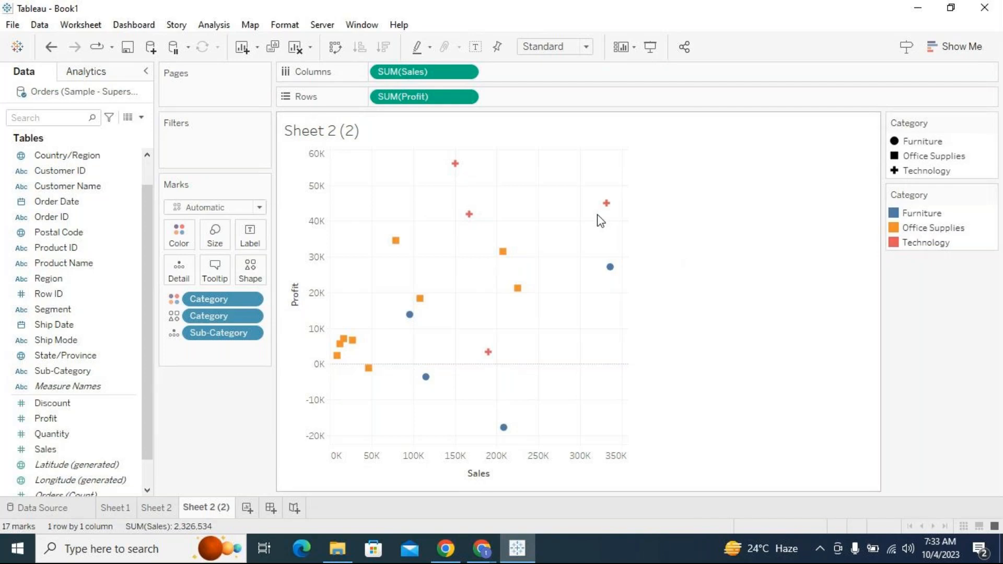
pyautogui.moveTo(608, 208)
pyautogui.click(606, 205)
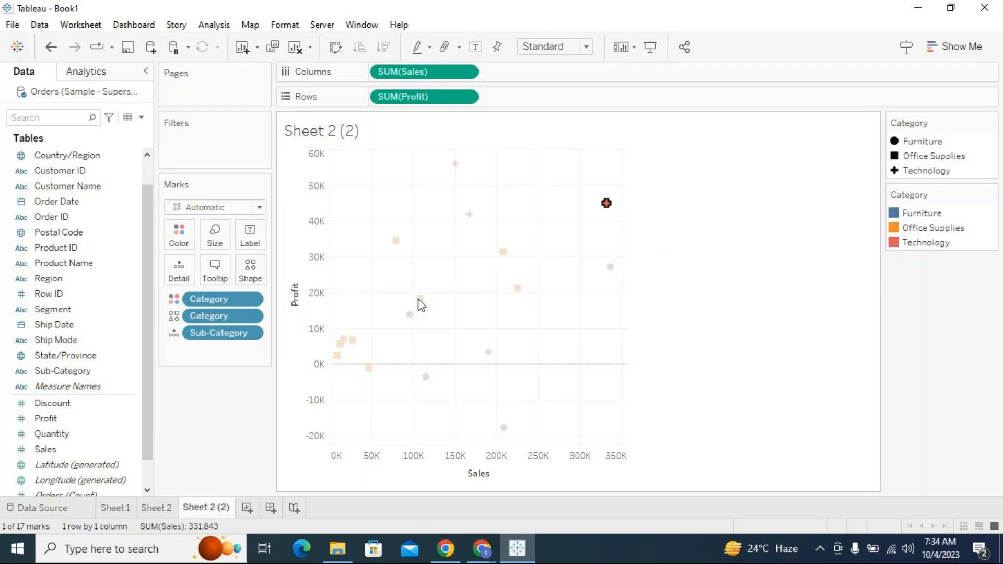
pyautogui.click(416, 199)
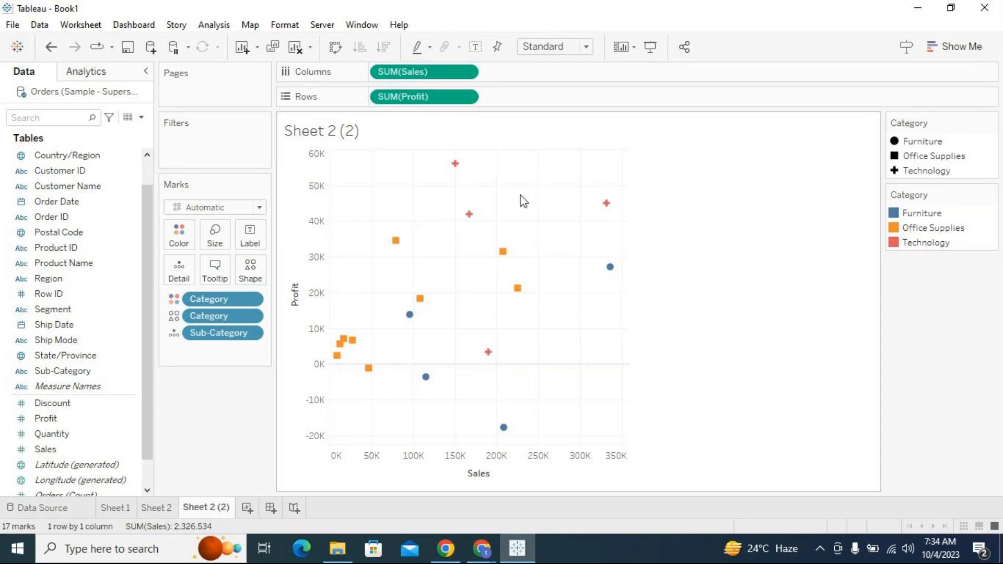
# - Add Product Name to Detail to split the scatter plot into a mark for each product
pyautogui.click(99, 372)
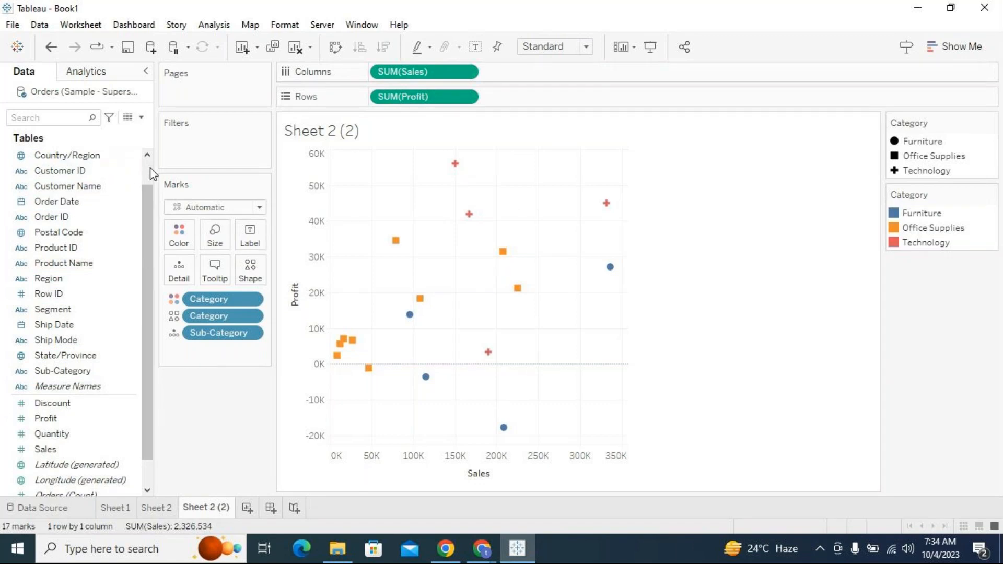
pyautogui.scroll(1, 144, 178)
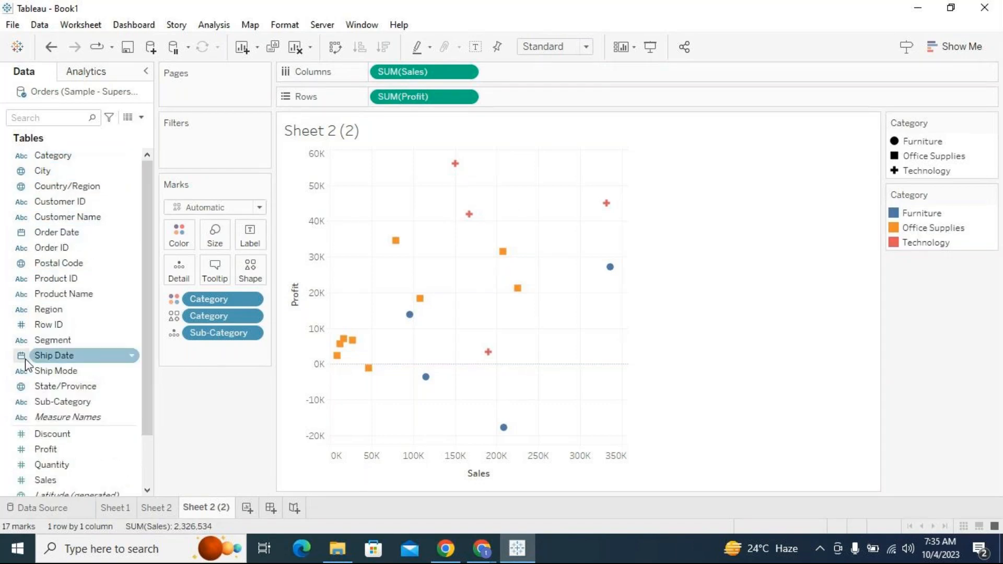
pyautogui.moveTo(44, 305); pyautogui.dragTo(171, 268)
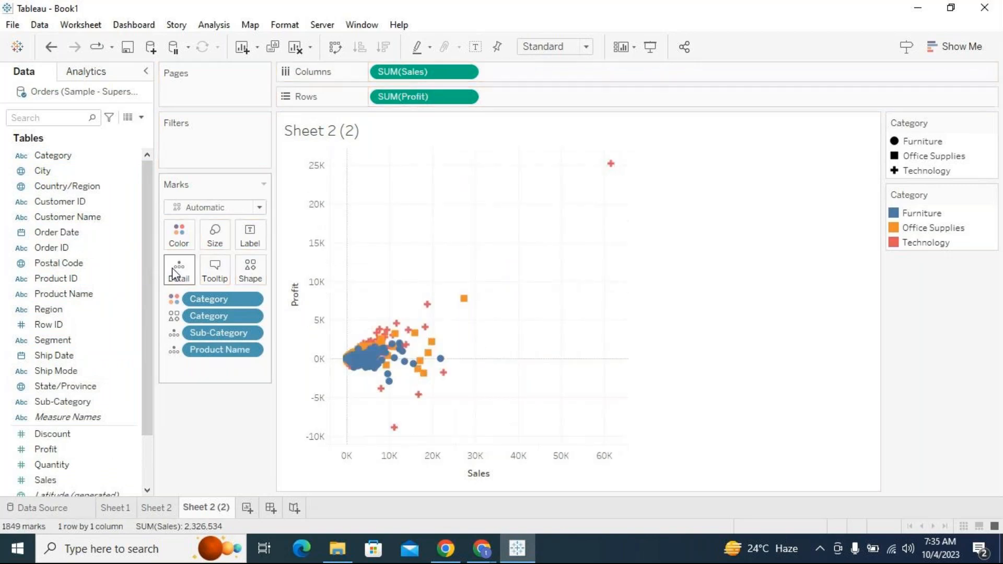
# - Highlight the Technology, Office Supplies and Furniture product marks one category at a time through the color legend, and clear the highlight
pyautogui.click(933, 243)
pyautogui.click(932, 229)
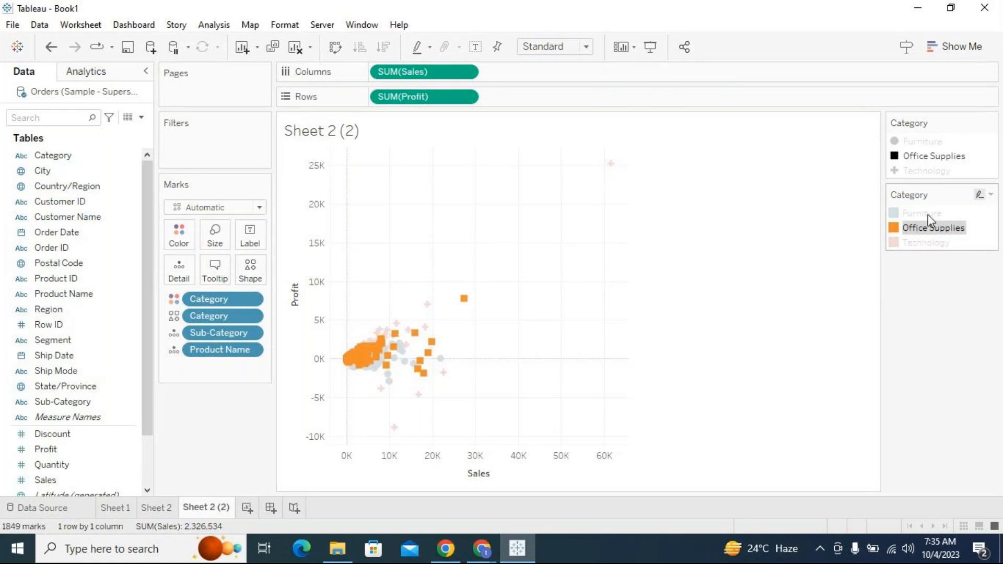
pyautogui.click(929, 214)
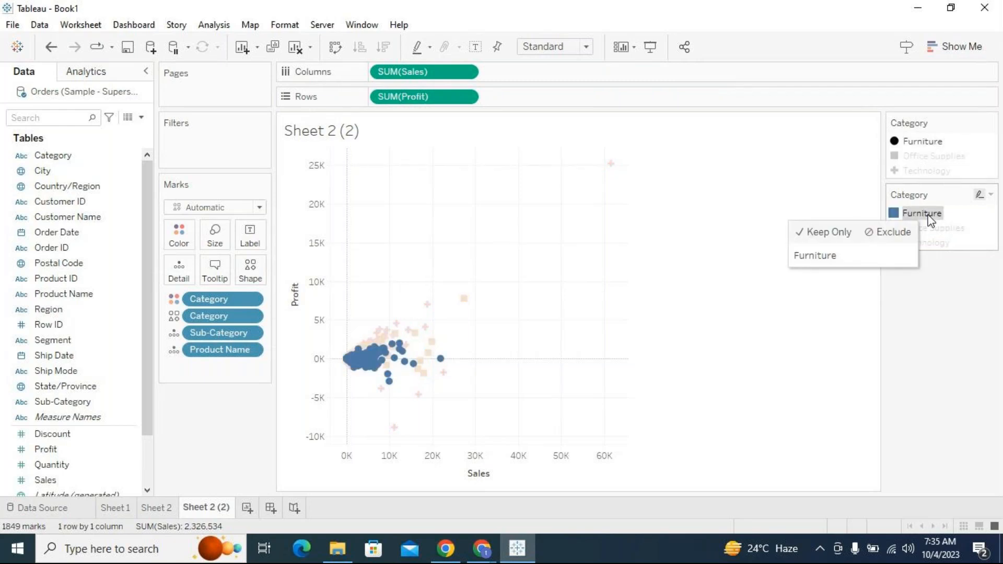
pyautogui.click(529, 257)
# - Remove Product Name from the marks, and add it back to Detail to show each product again
pyautogui.moveTo(211, 351); pyautogui.dragTo(215, 423)
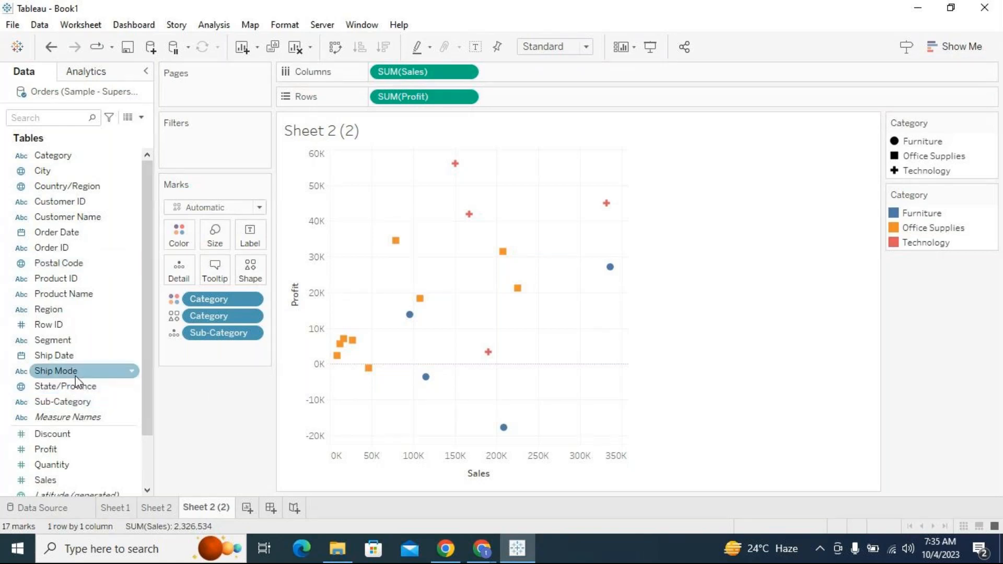
pyautogui.click(78, 296)
pyautogui.moveTo(79, 300); pyautogui.dragTo(174, 263)
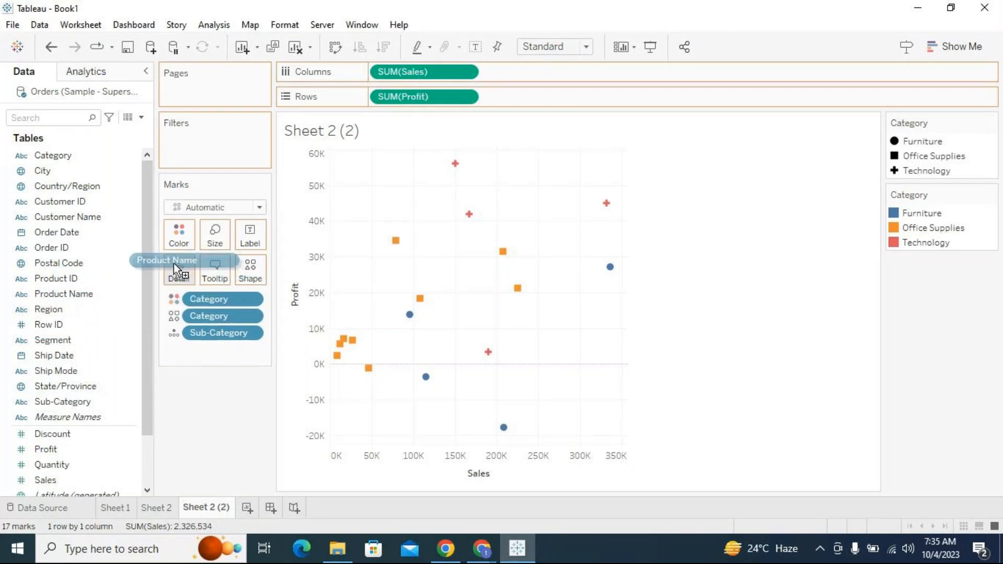
pyautogui.moveTo(174, 263); pyautogui.dragTo(175, 264)
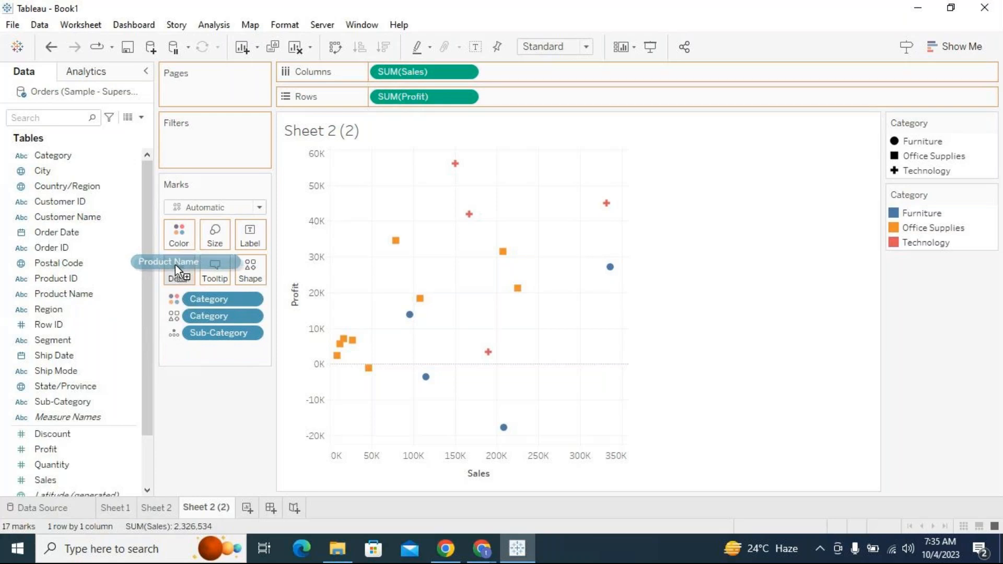
pyautogui.moveTo(174, 264); pyautogui.dragTo(174, 266)
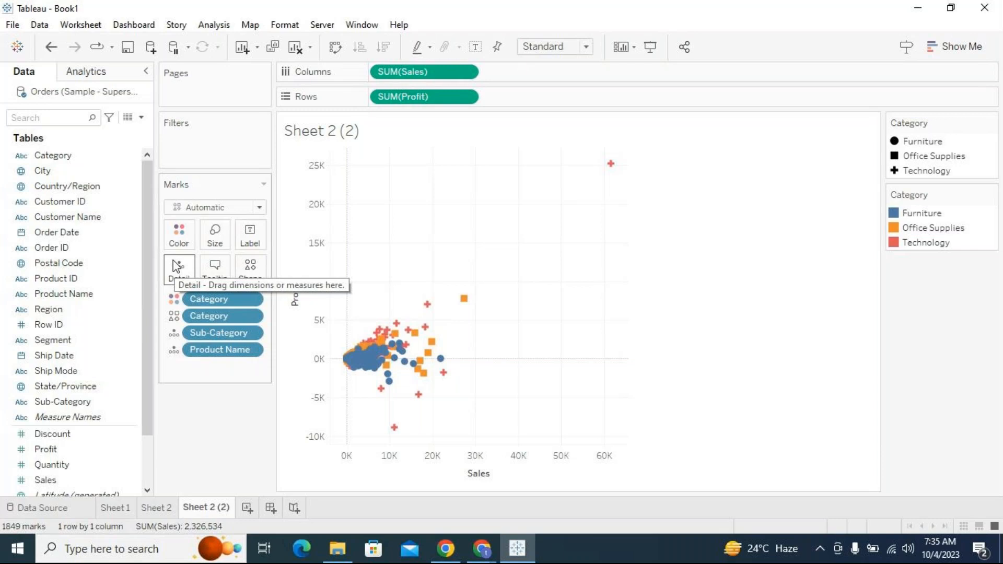
# - Inspect the product, profit and sales details of individual marks, including the Technology outlier with the highest sales and the clustered Furniture marks
pyautogui.moveTo(396, 355)
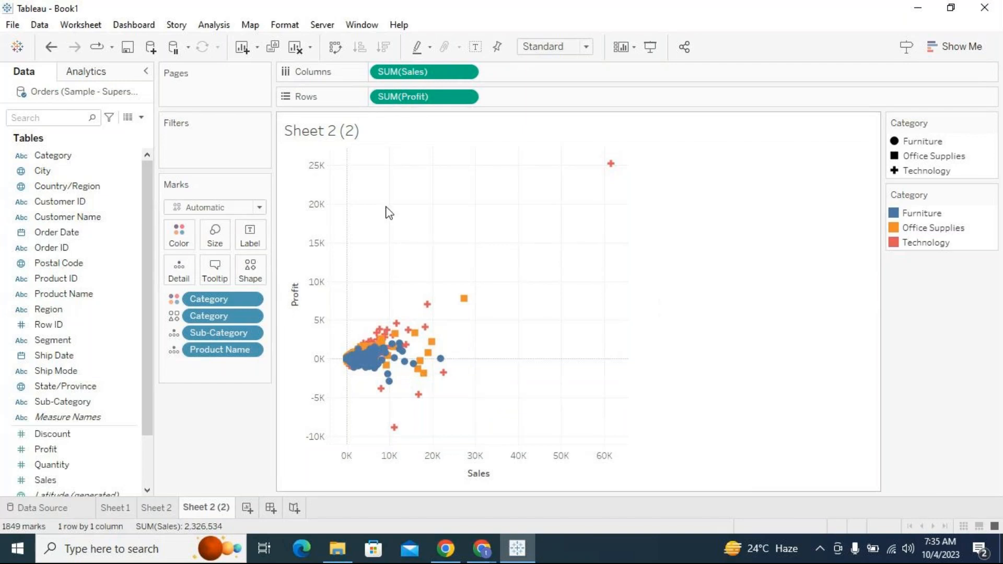
pyautogui.moveTo(359, 375)
pyautogui.moveTo(422, 327)
pyautogui.moveTo(611, 166)
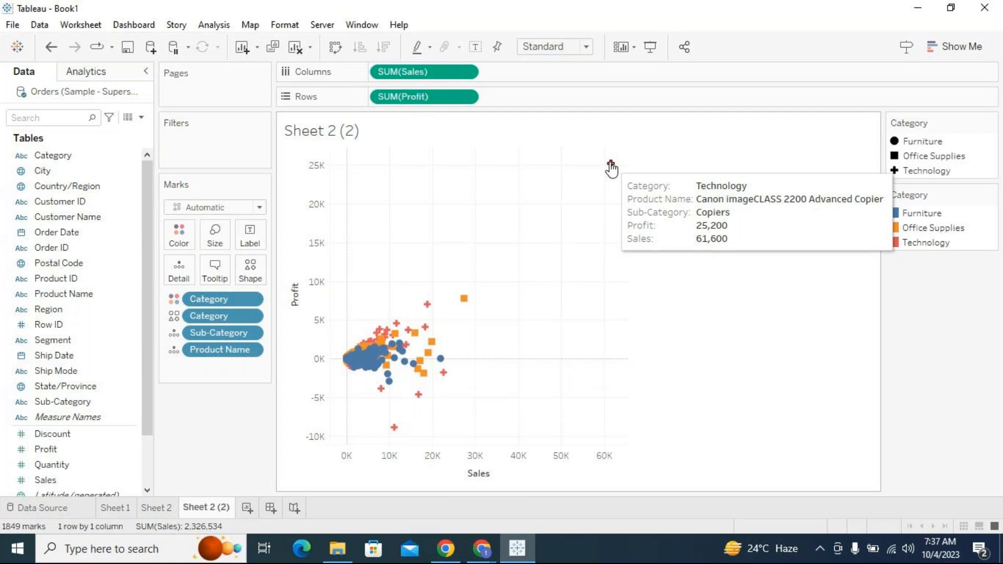
pyautogui.click(612, 166)
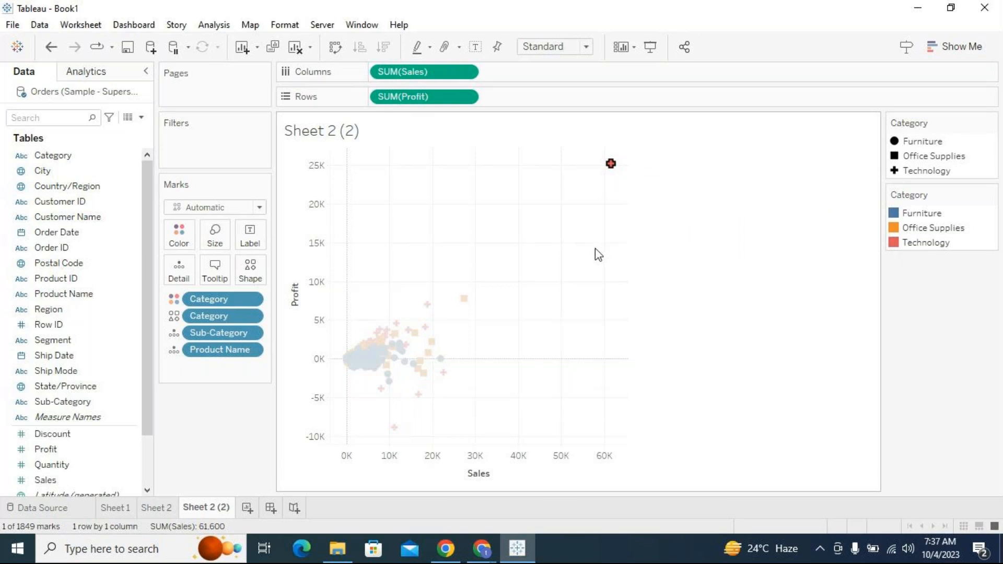
pyautogui.click(599, 251)
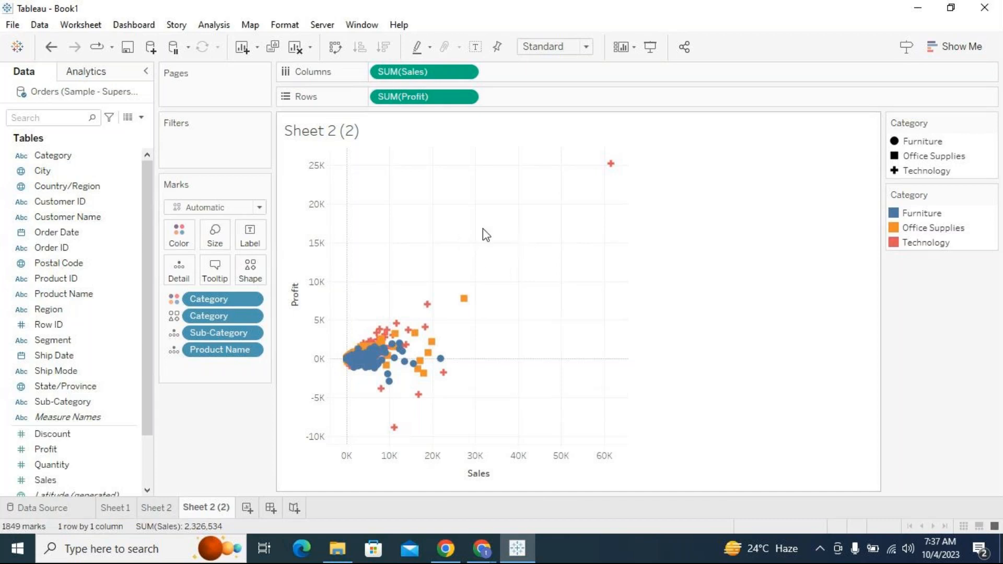
pyautogui.moveTo(427, 307)
pyautogui.moveTo(388, 387)
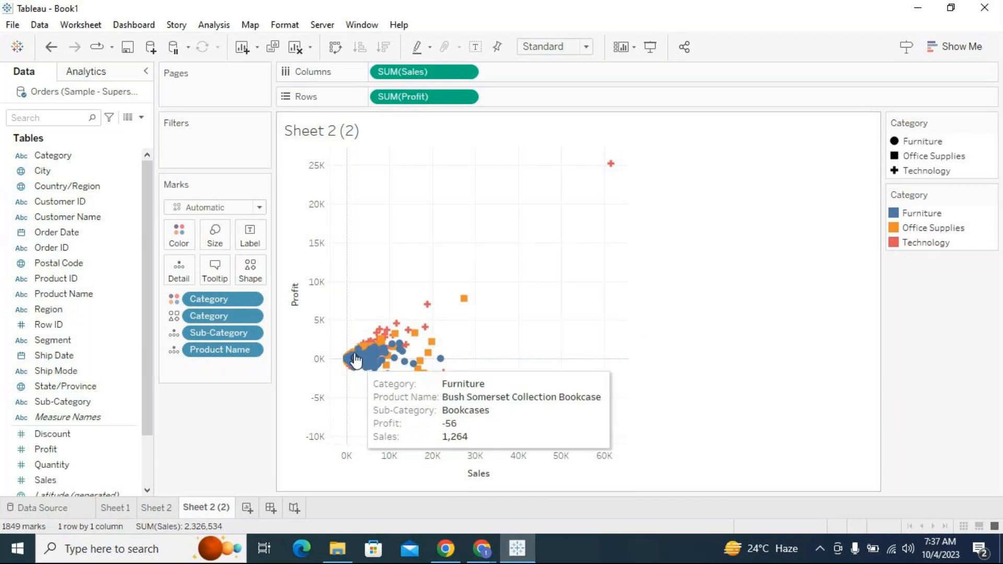
pyautogui.moveTo(382, 357)
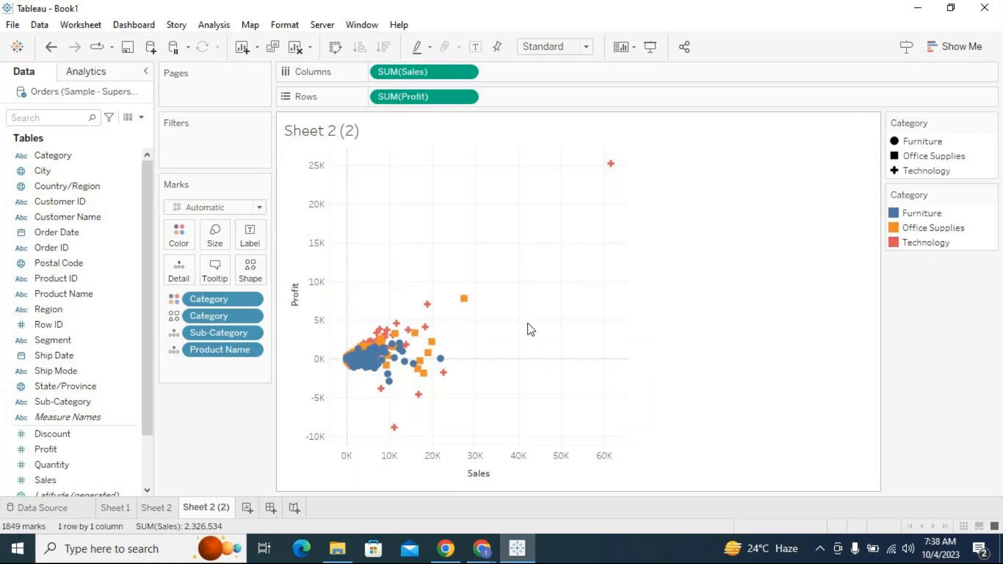
# - Remove Product Name from Detail, and enlarge the scatter plot marks to near the maximum size
pyautogui.moveTo(217, 351); pyautogui.dragTo(213, 467)
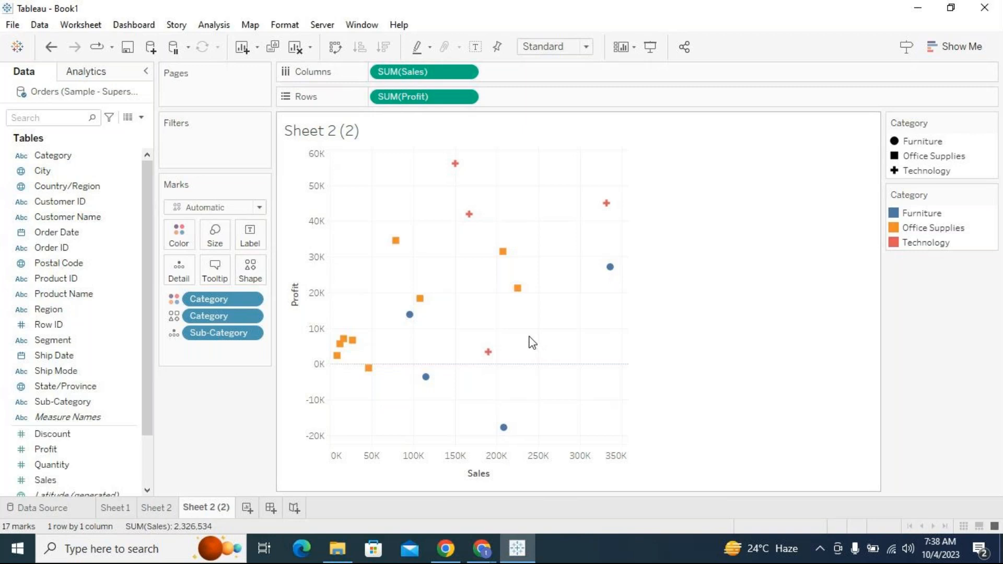
pyautogui.click(217, 238)
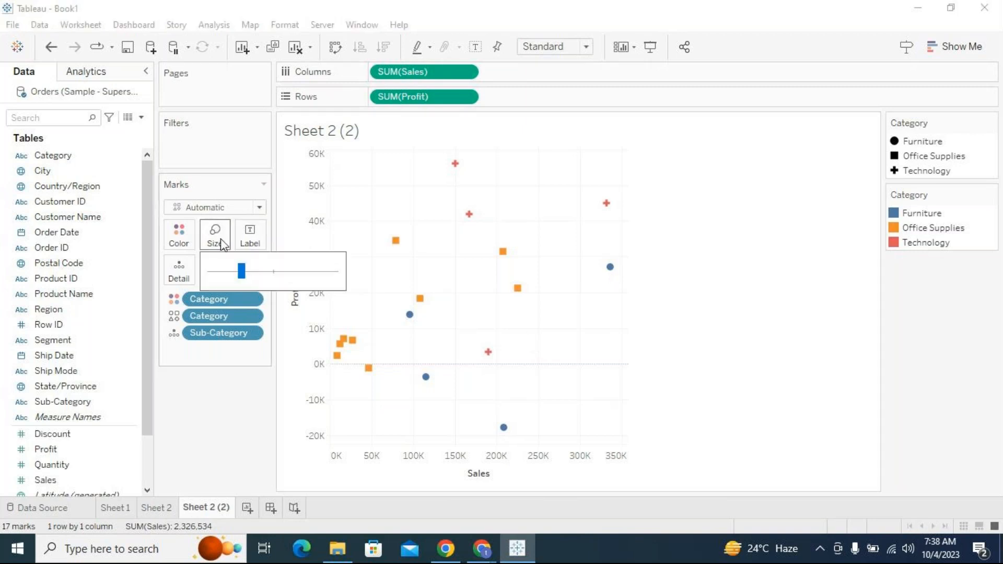
pyautogui.moveTo(262, 276); pyautogui.dragTo(309, 276)
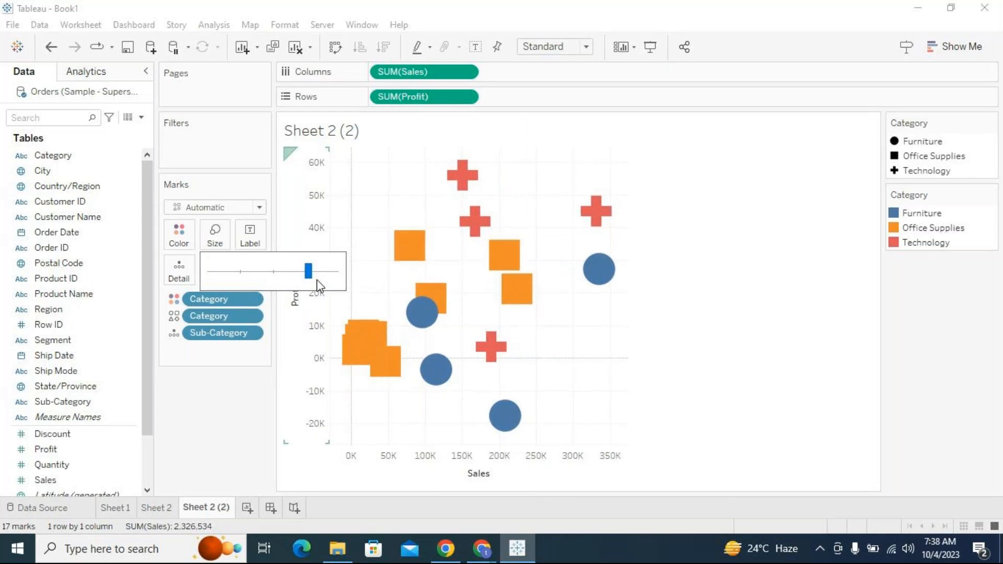
pyautogui.moveTo(310, 273); pyautogui.dragTo(320, 273)
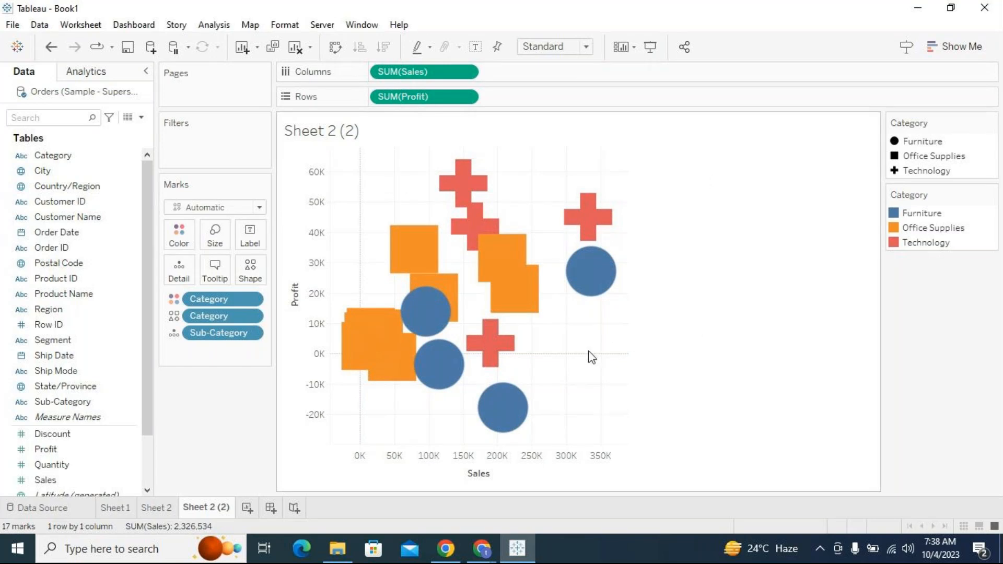
# - Create a new worksheet with a table of Sales and Profit by Category and Sub-Category
pyautogui.click(247, 508)
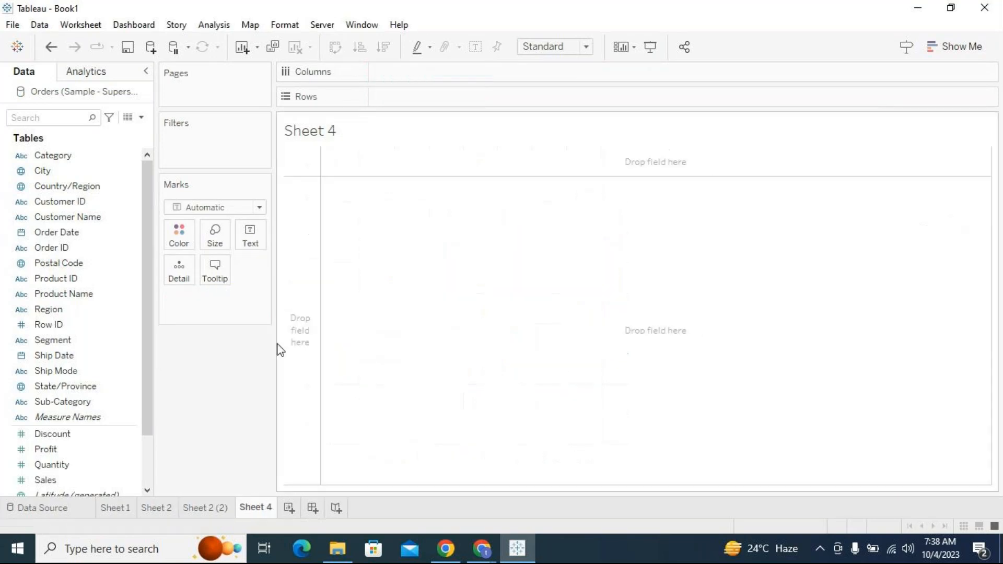
pyautogui.doubleClick(98, 157)
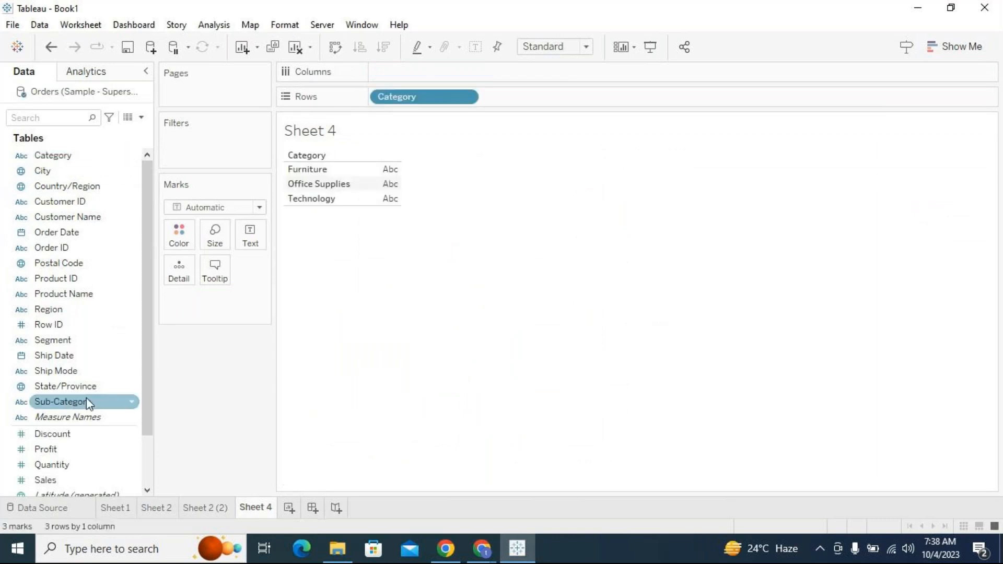
pyautogui.doubleClick(85, 402)
pyautogui.doubleClick(57, 479)
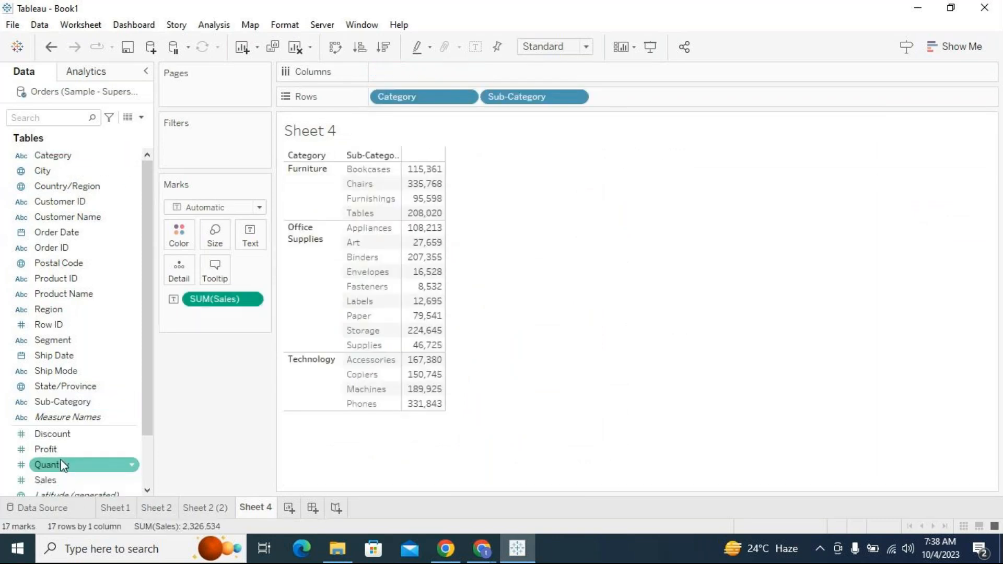
pyautogui.doubleClick(60, 450)
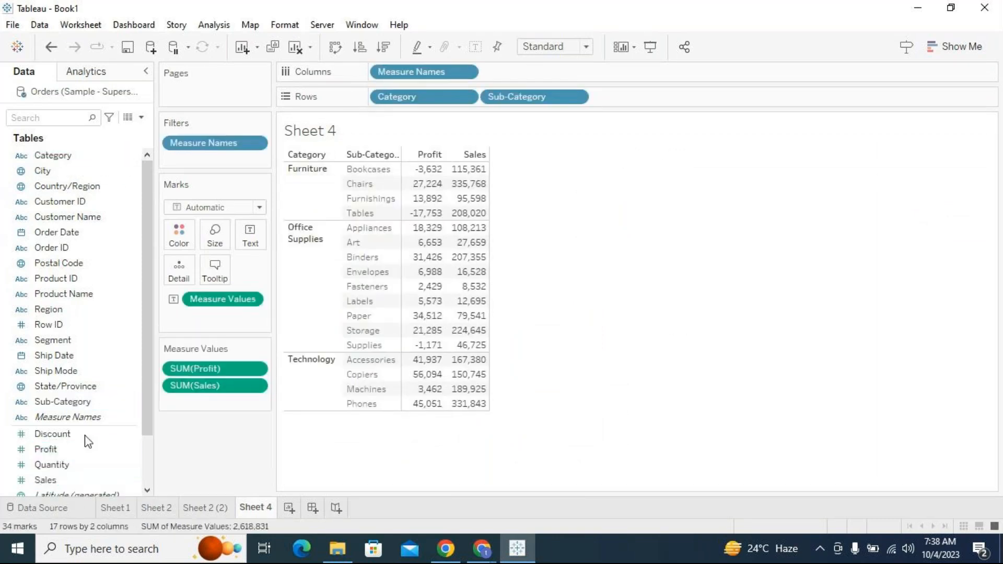
# - Convert the Sales and Profit table into a scatter plot using the suggested chart types
pyautogui.click(943, 51)
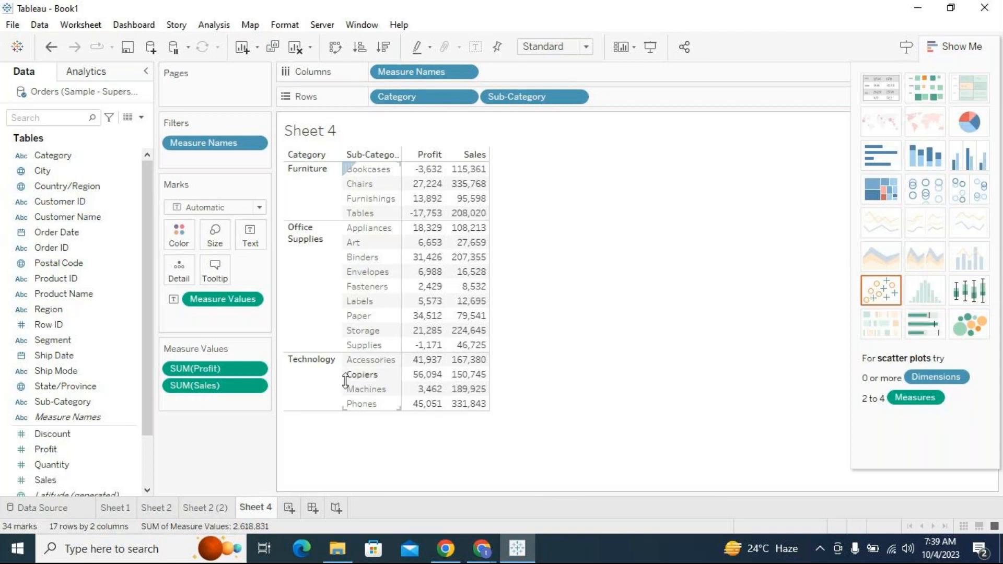
pyautogui.scroll(-2, 78, 393)
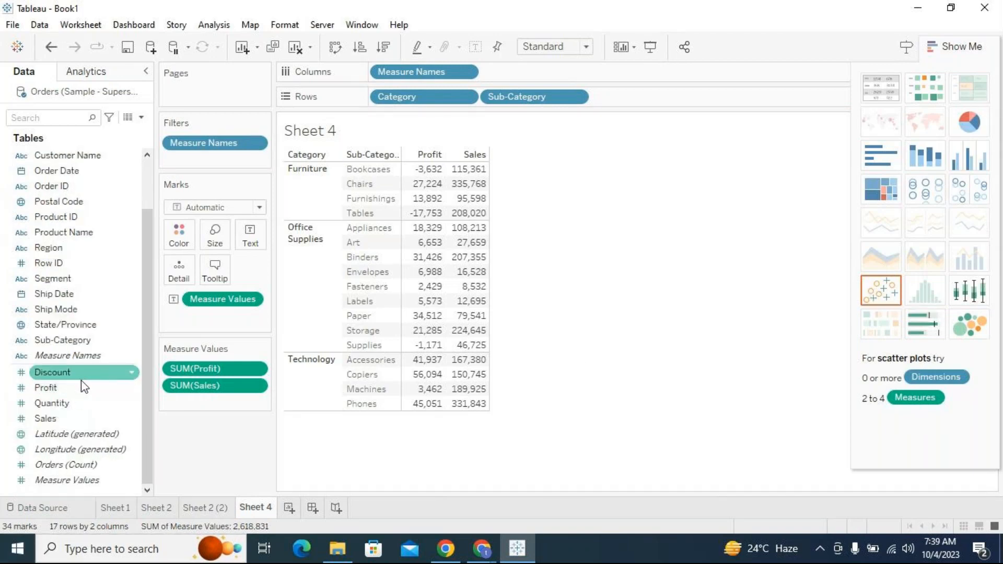
pyautogui.click(890, 298)
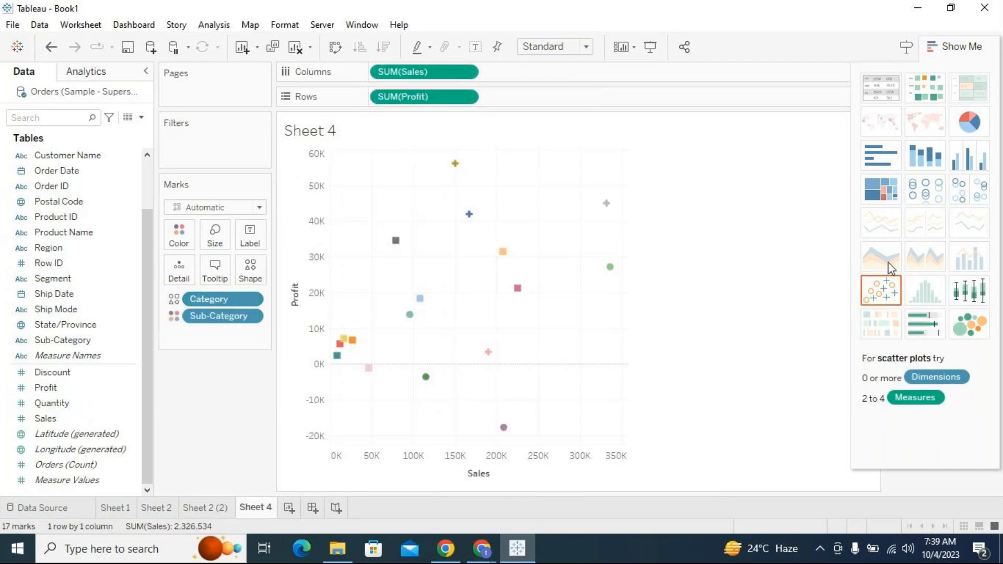
pyautogui.click(968, 45)
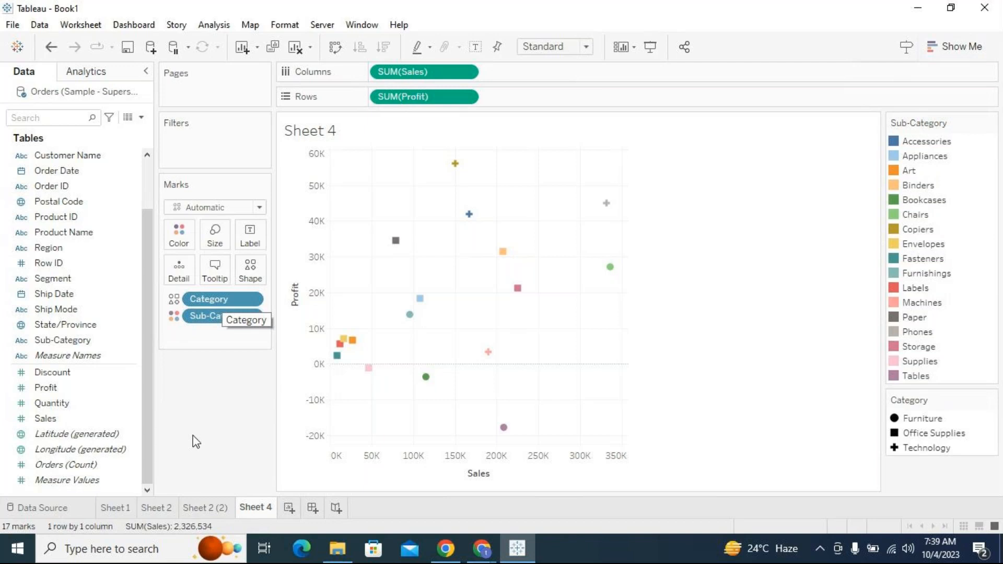
# - Create another worksheet listing Category and Sub-Category as rows
pyautogui.click(288, 509)
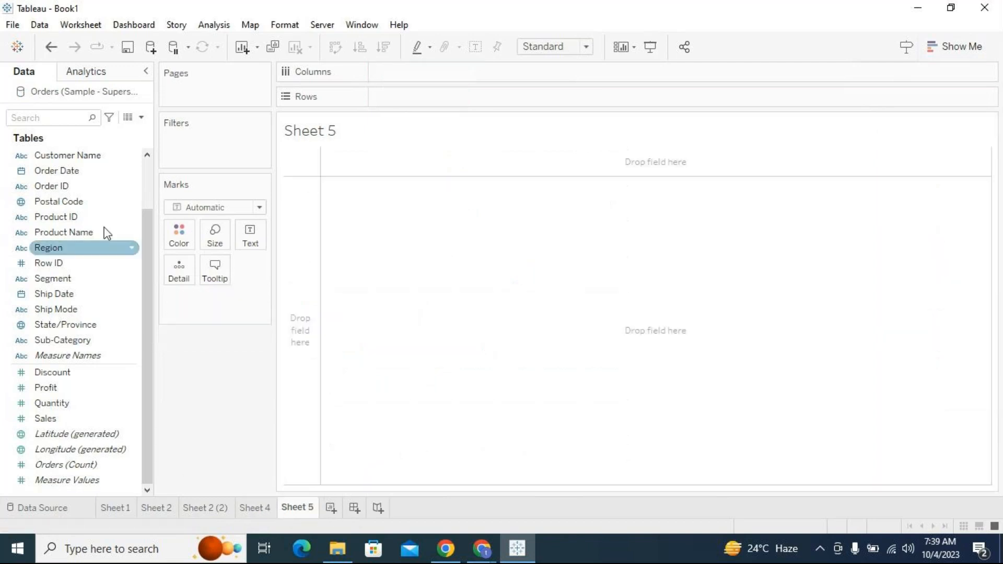
pyautogui.moveTo(145, 233); pyautogui.dragTo(145, 186)
pyautogui.click(98, 156)
pyautogui.doubleClick(98, 156)
pyautogui.doubleClick(70, 402)
# - Add the Sales, Profit, Quantity and Discount measures to the Category and Sub-Category table
pyautogui.scroll(-2, 67, 401)
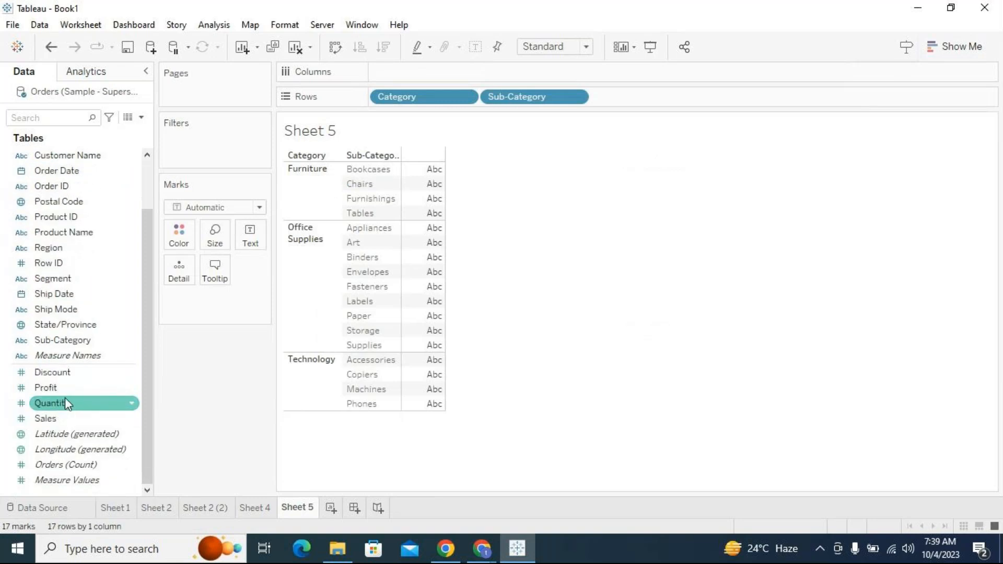
pyautogui.doubleClick(67, 418)
pyautogui.doubleClick(66, 388)
pyautogui.doubleClick(75, 405)
pyautogui.doubleClick(67, 372)
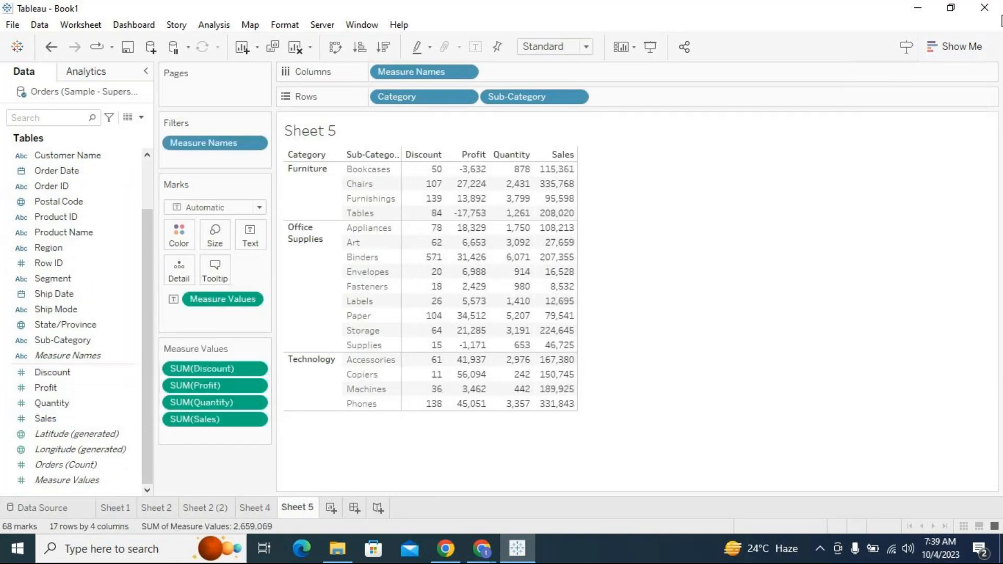
# - Convert the four-measure Category and Sub-Category table into a scatter plot using the suggested chart types
pyautogui.click(933, 48)
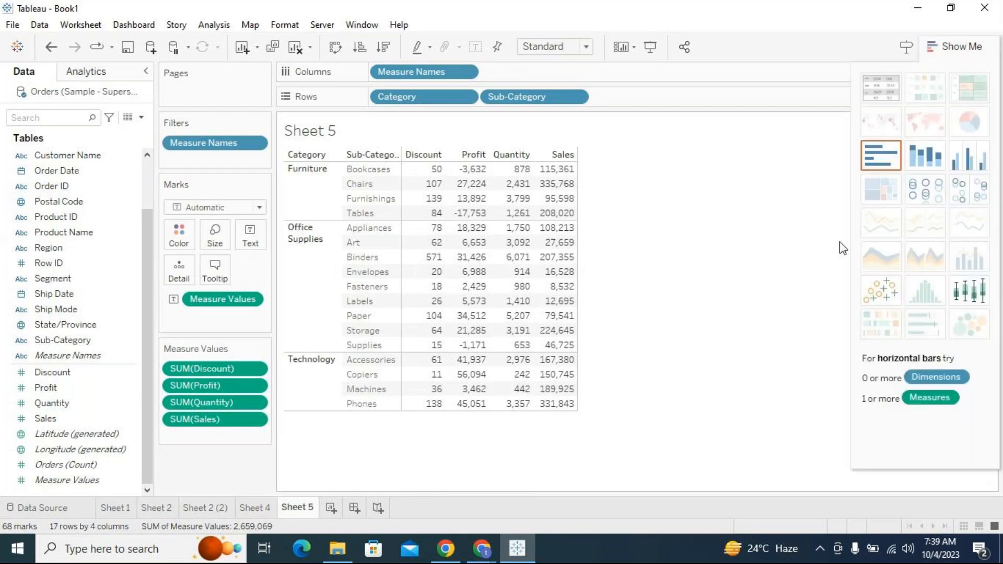
pyautogui.click(890, 296)
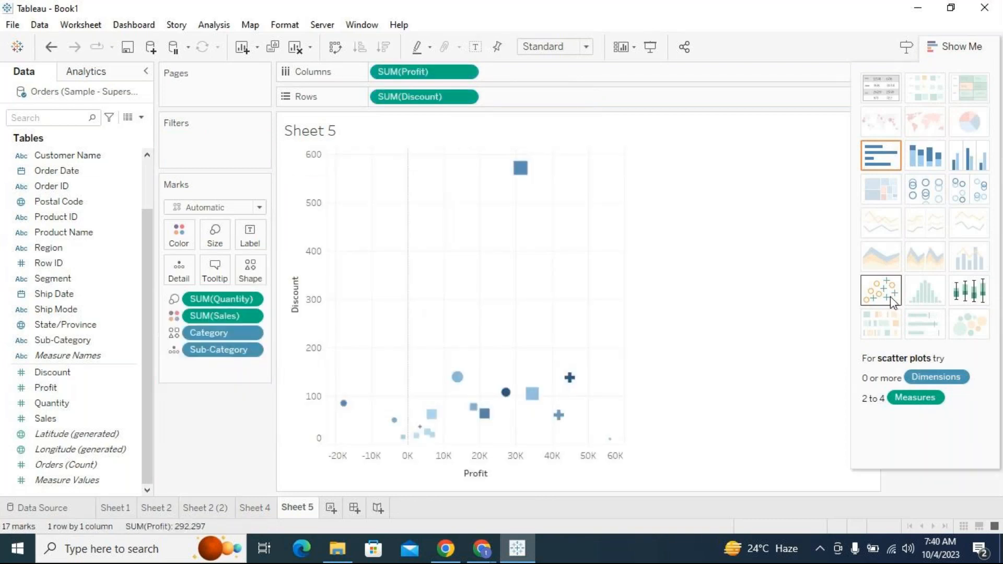
pyautogui.click(955, 46)
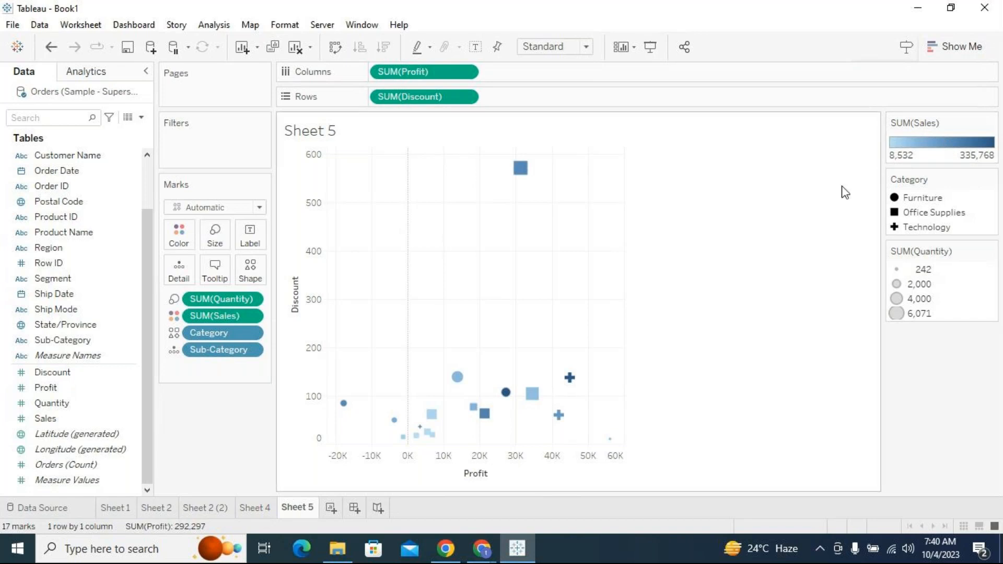
# - Change the Sales colour scale to stepped colour with 3 steps and apply it to the scatter plot
pyautogui.moveTo(432, 437)
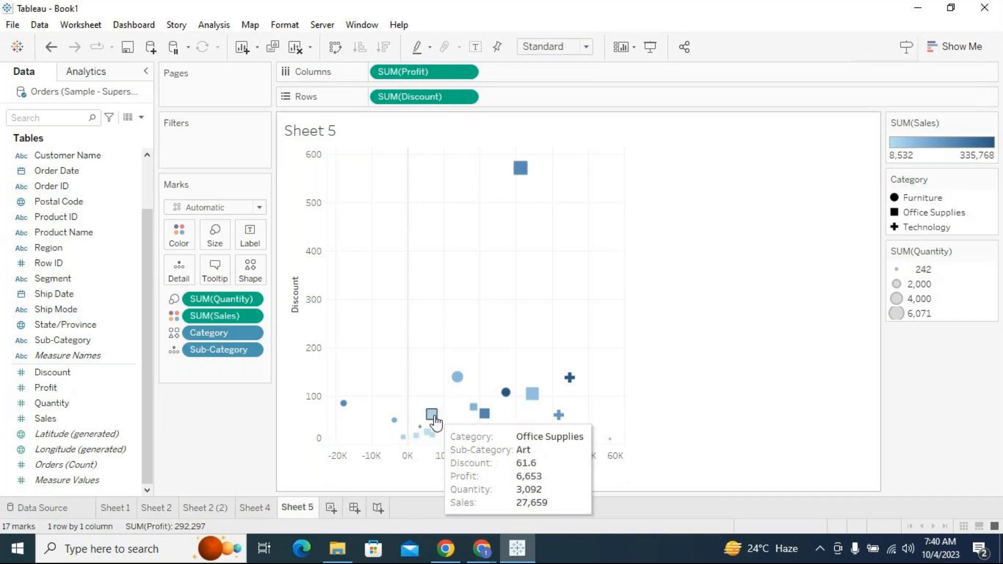
pyautogui.moveTo(533, 409)
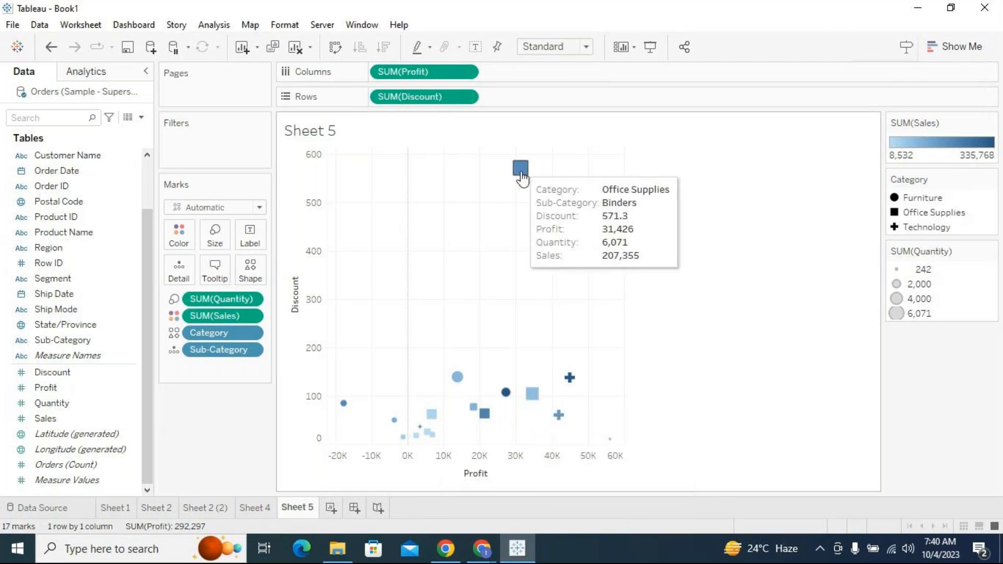
pyautogui.moveTo(508, 397)
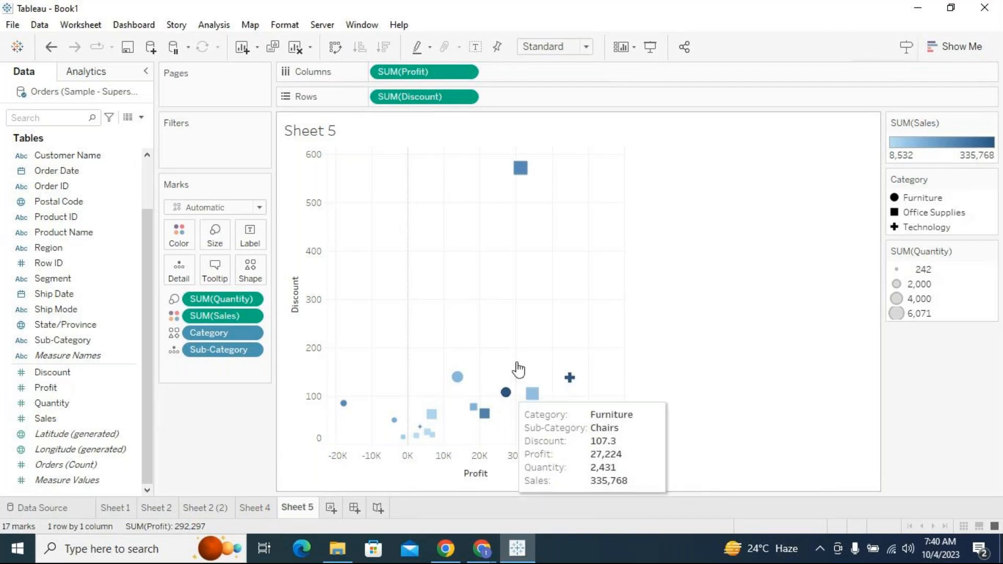
pyautogui.moveTo(522, 182)
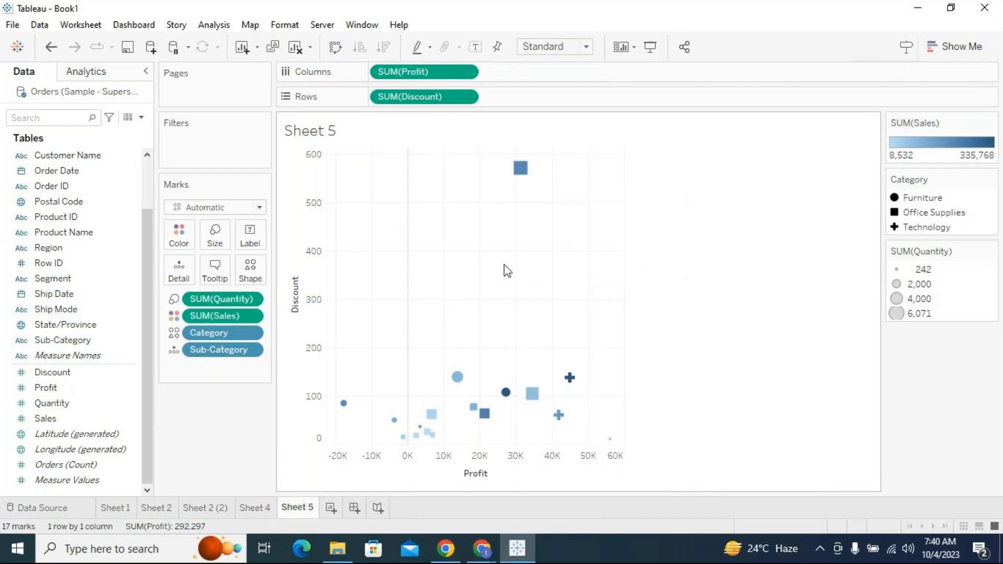
pyautogui.click(990, 125)
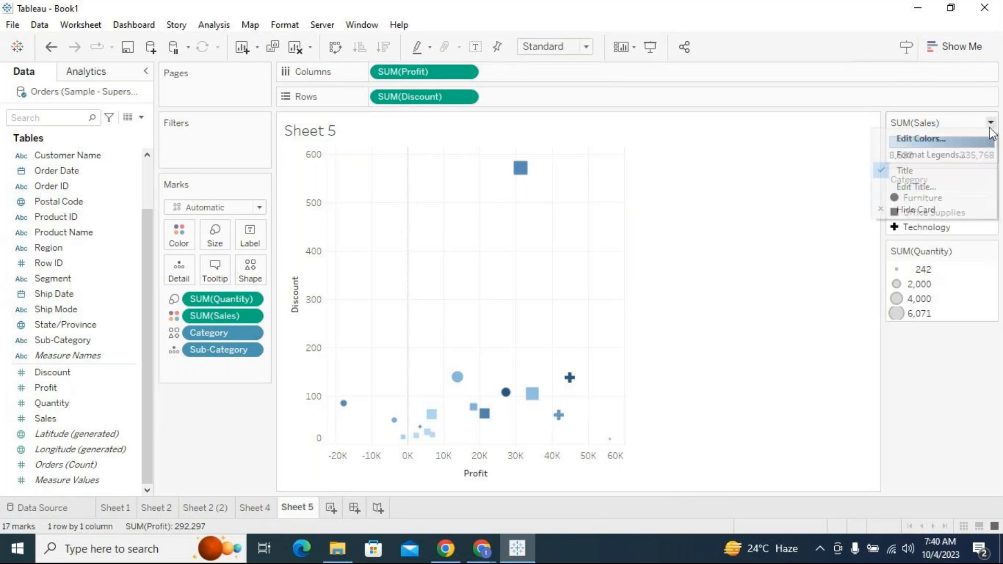
pyautogui.click(910, 137)
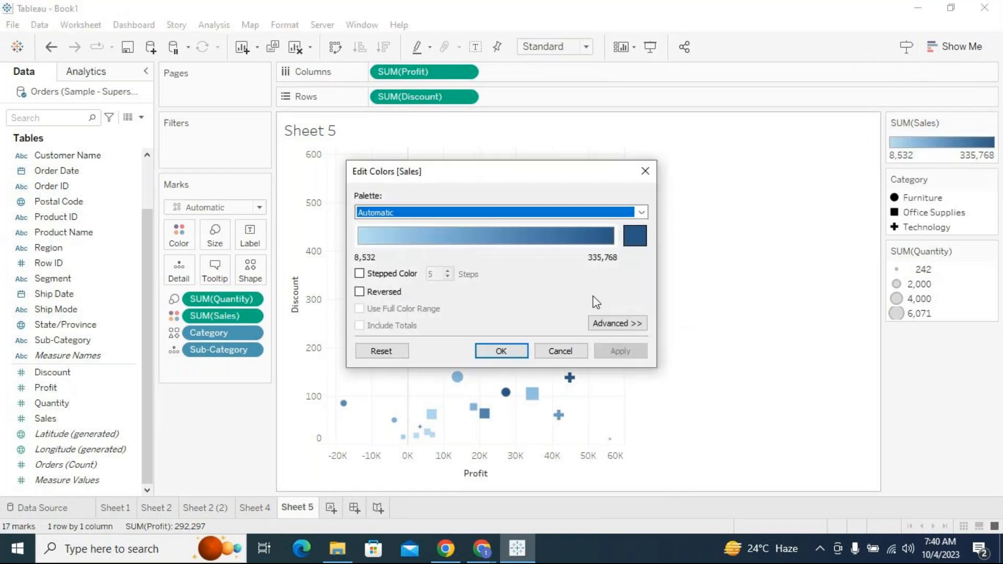
pyautogui.click(364, 273)
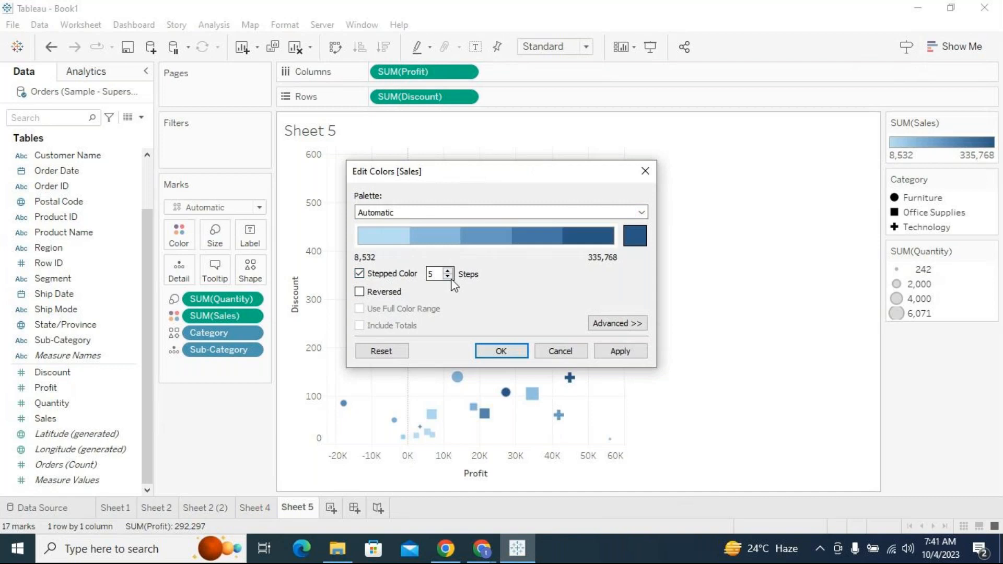
pyautogui.click(448, 277)
pyautogui.click(448, 278)
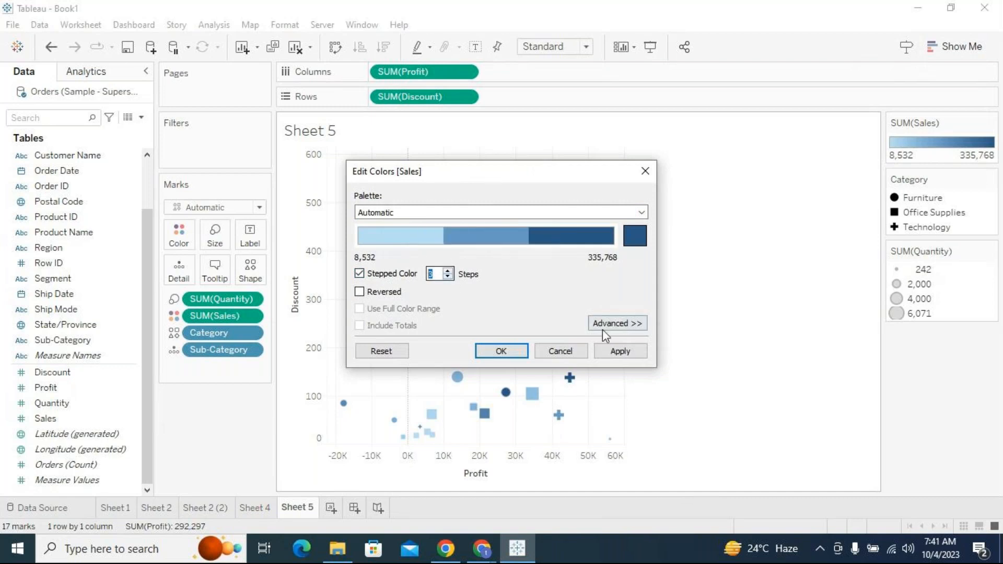
pyautogui.click(620, 352)
pyautogui.click(500, 352)
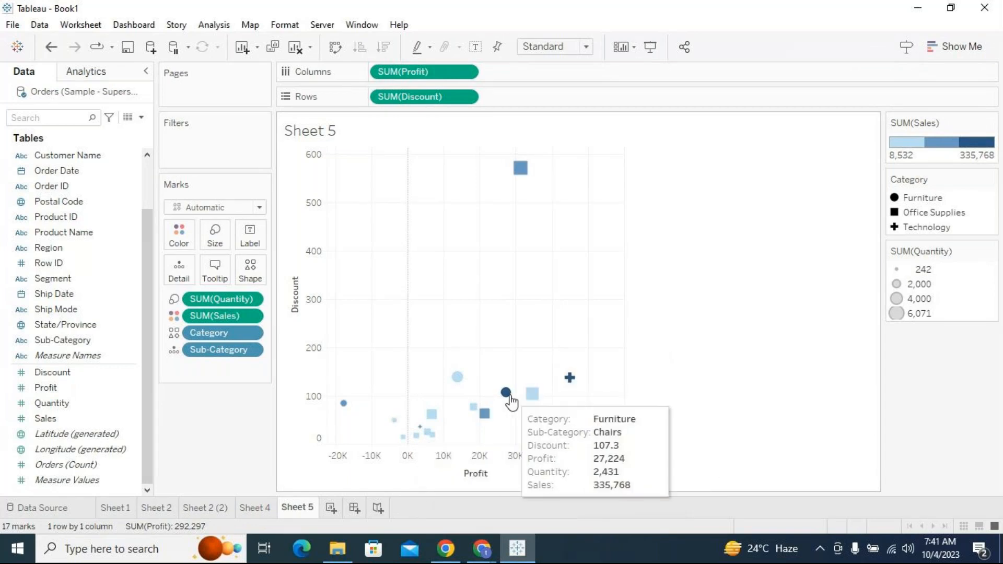
# - Reduce the stepped Sales colour scale to 2 steps
pyautogui.moveTo(519, 187)
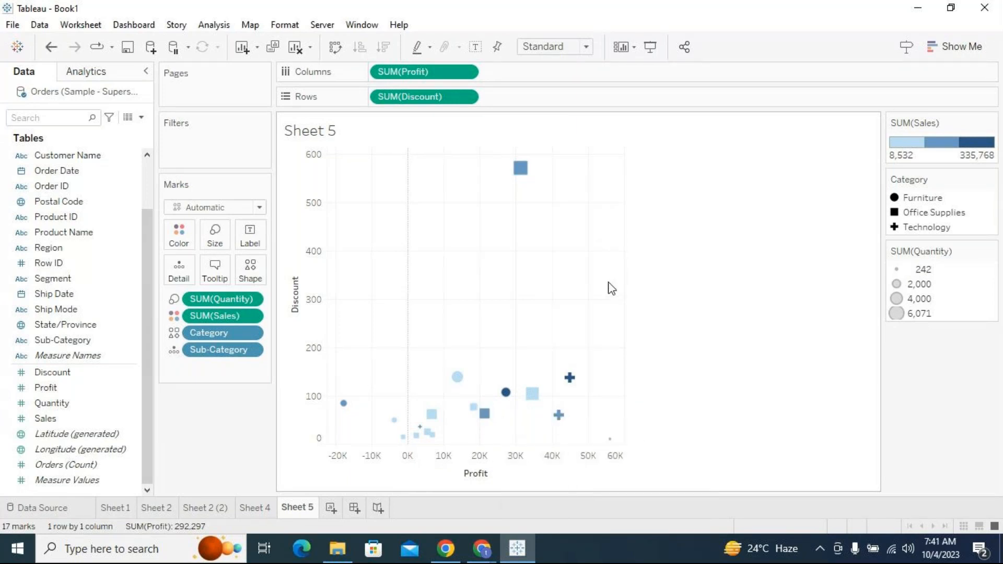
pyautogui.click(991, 122)
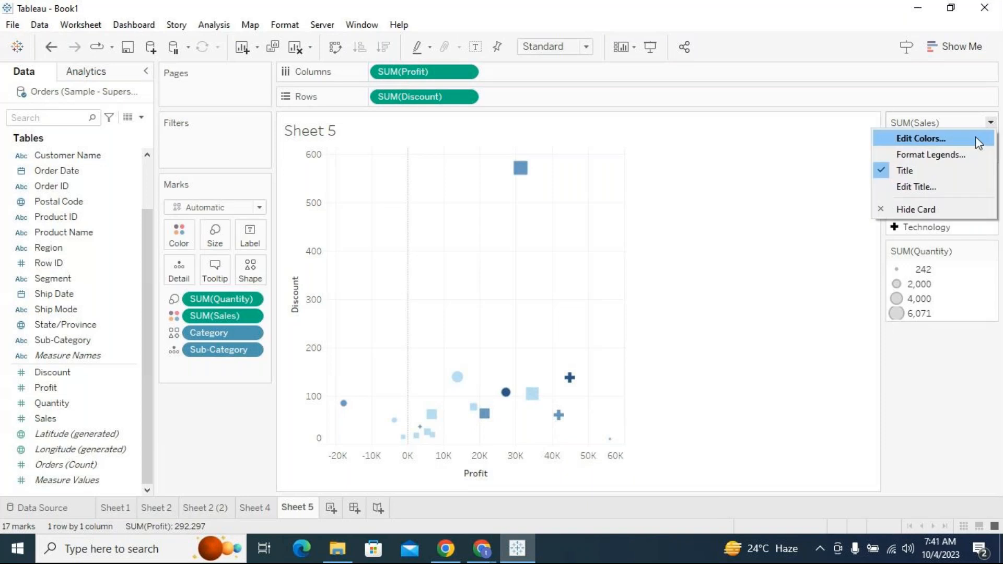
pyautogui.click(937, 139)
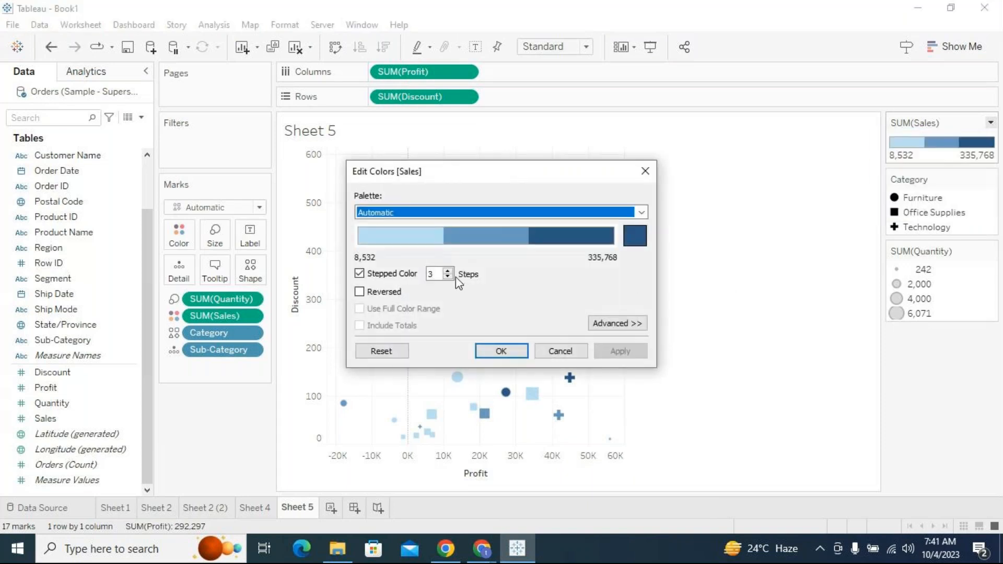
pyautogui.click(447, 277)
pyautogui.click(501, 351)
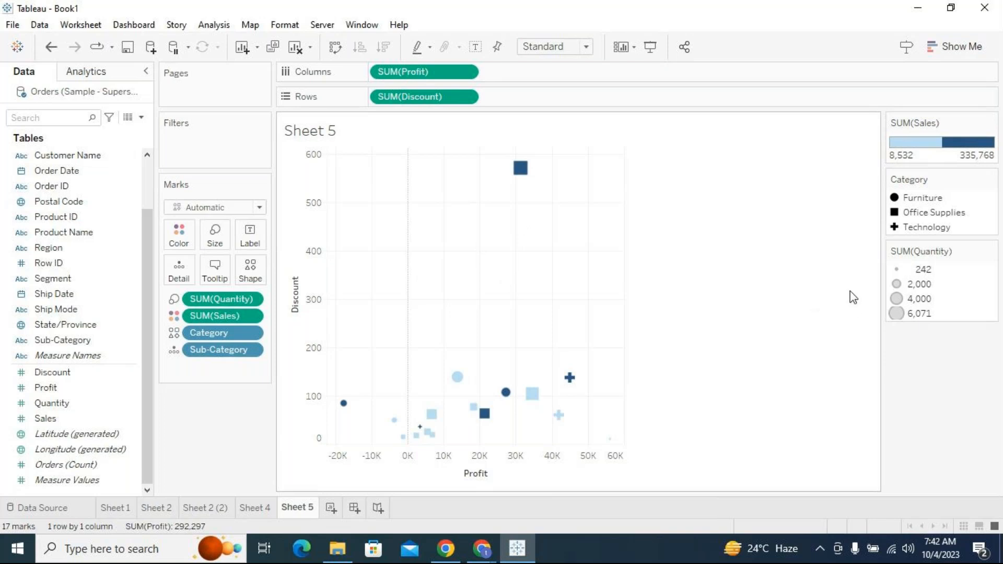
# - Open the size settings for the Quantity legend and apply a moderately larger mark size range
pyautogui.click(991, 251)
pyautogui.click(947, 270)
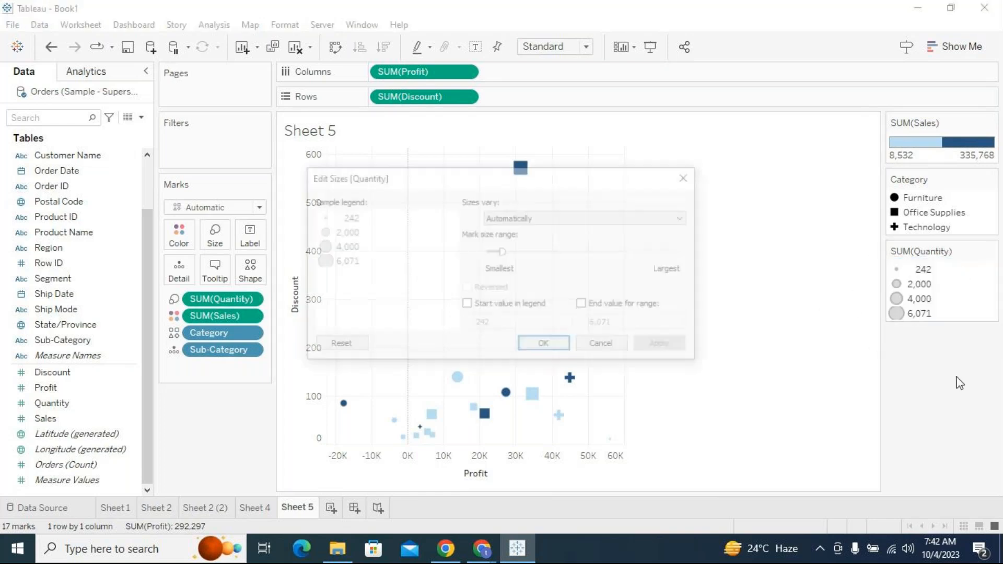
pyautogui.moveTo(632, 183); pyautogui.dragTo(837, 67)
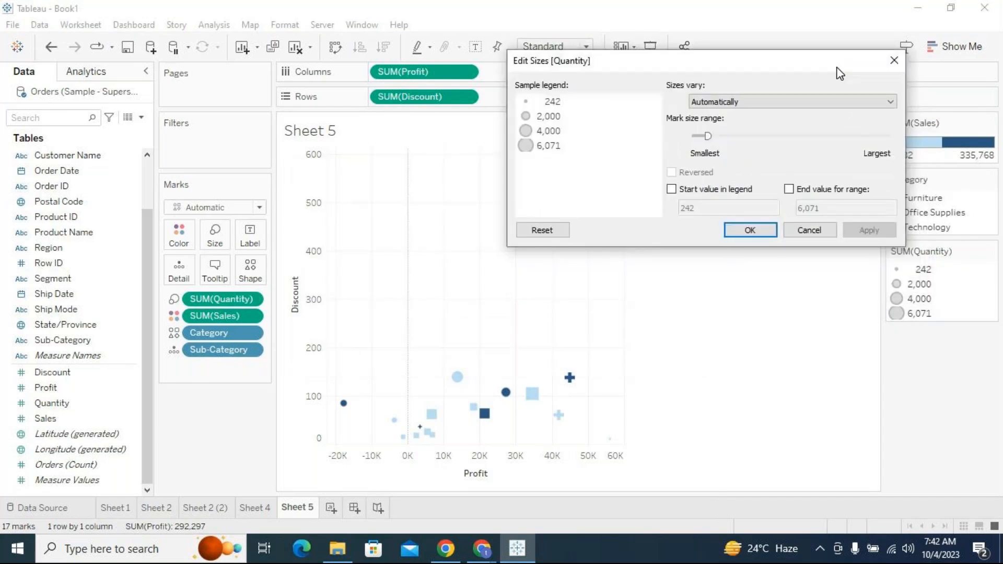
pyautogui.moveTo(708, 136); pyautogui.dragTo(745, 135)
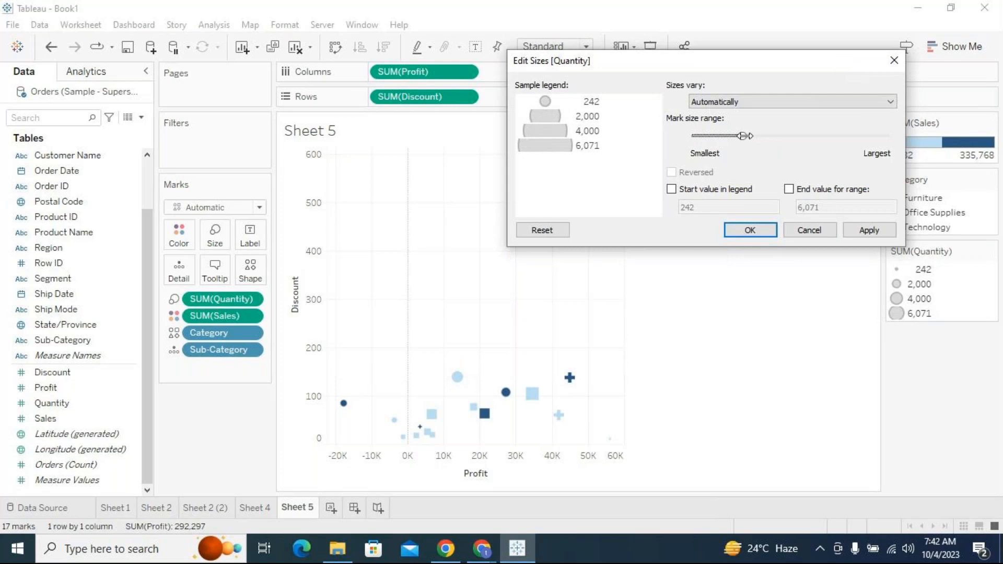
pyautogui.click(863, 233)
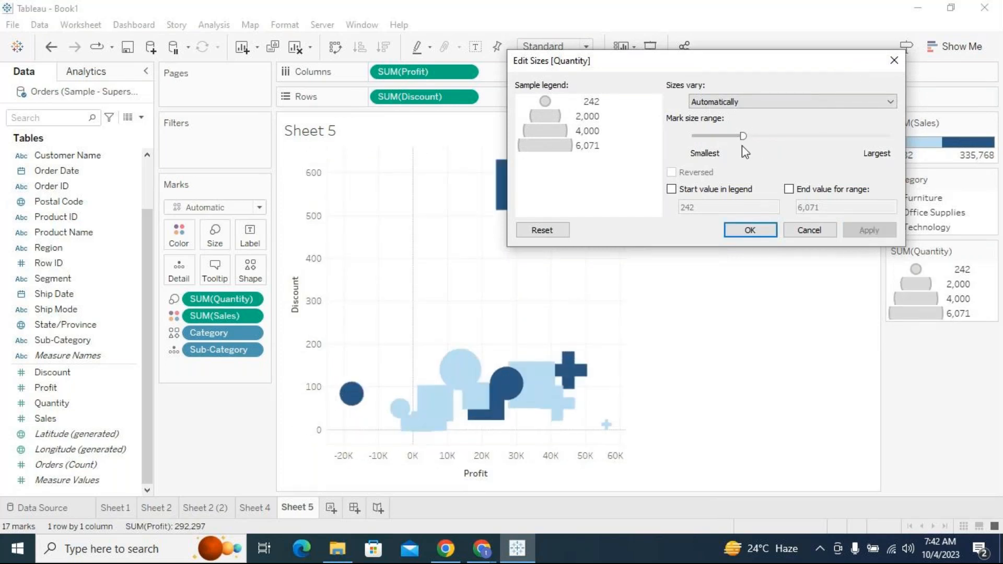
# - Try a much larger Quantity mark size range, and reduce it in stages to a small range near the smallest end
pyautogui.moveTo(741, 135); pyautogui.dragTo(821, 136)
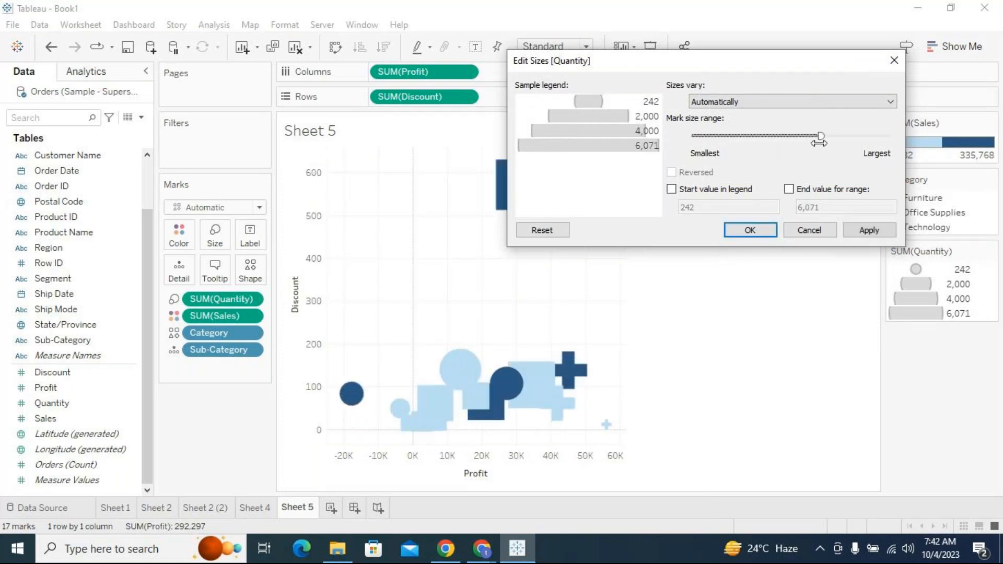
pyautogui.click(867, 234)
pyautogui.moveTo(821, 136); pyautogui.dragTo(733, 136)
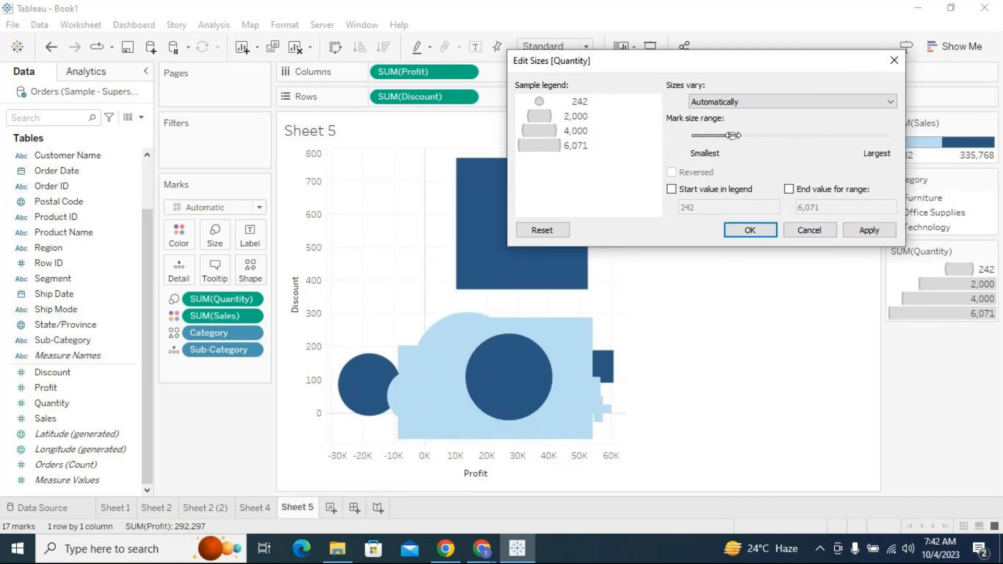
pyautogui.click(868, 230)
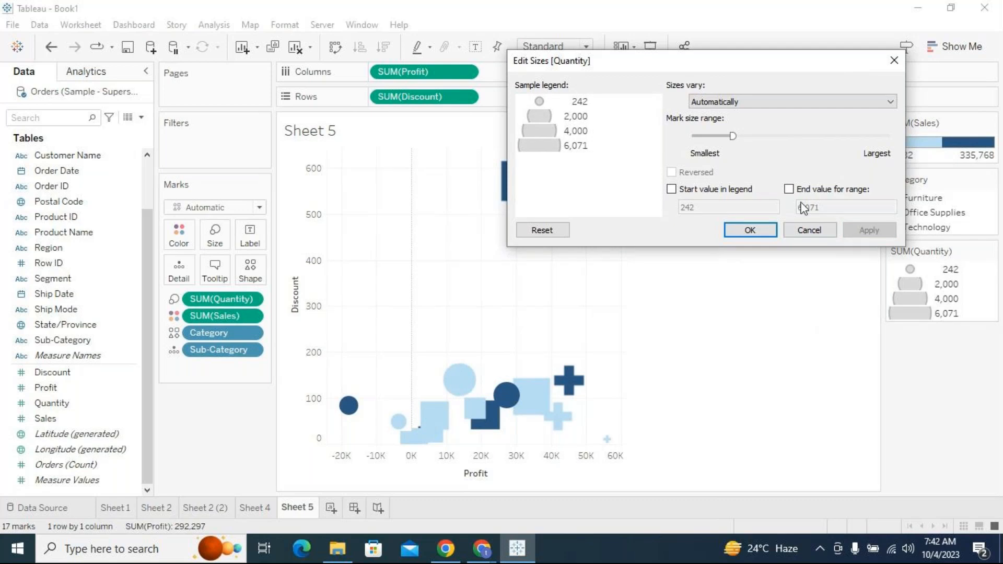
pyautogui.moveTo(731, 137); pyautogui.dragTo(717, 135)
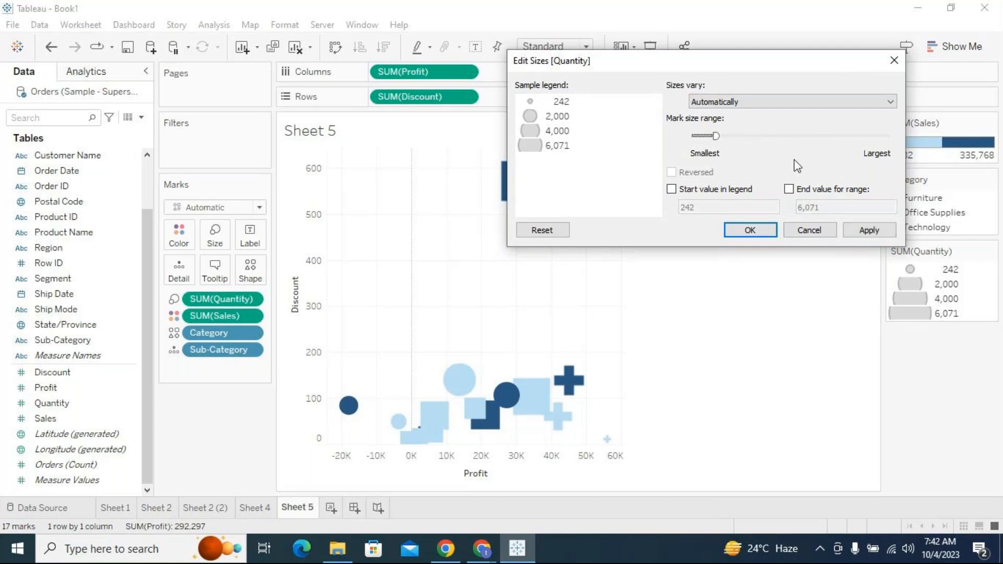
pyautogui.click(869, 230)
# - Try varying the Quantity mark sizes by range and from zero, applying each option
pyautogui.click(801, 102)
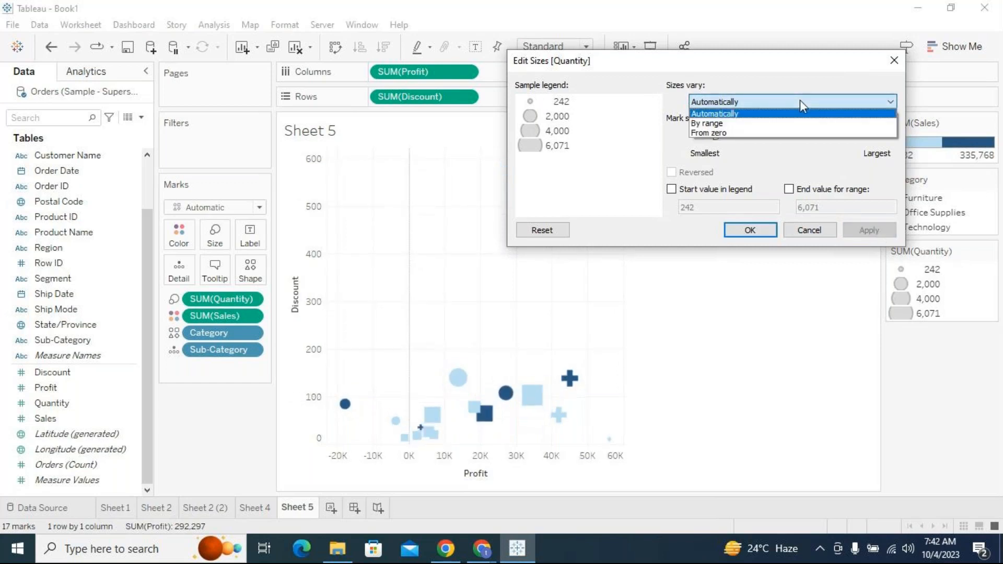
pyautogui.click(758, 124)
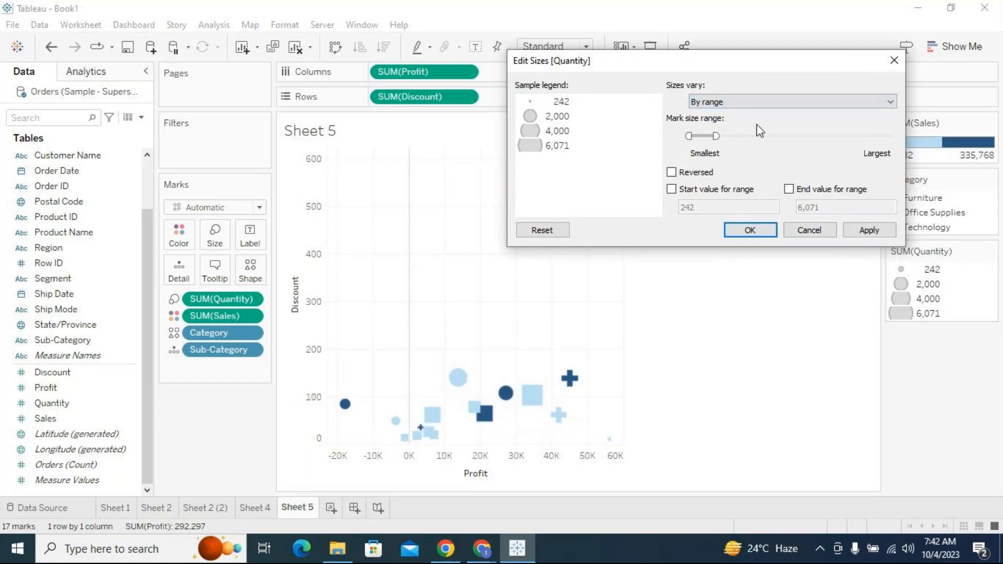
pyautogui.click(856, 239)
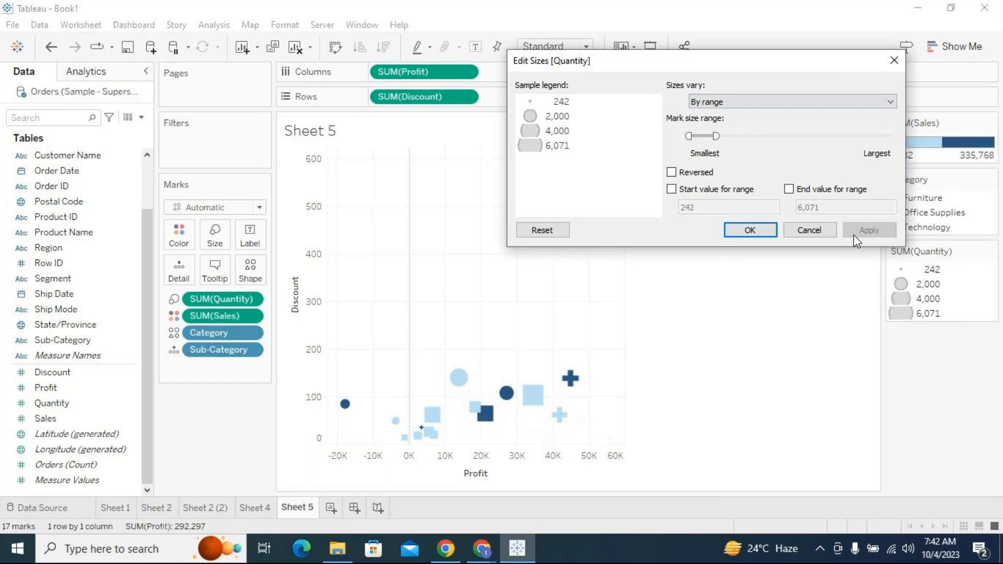
pyautogui.click(758, 101)
pyautogui.click(754, 127)
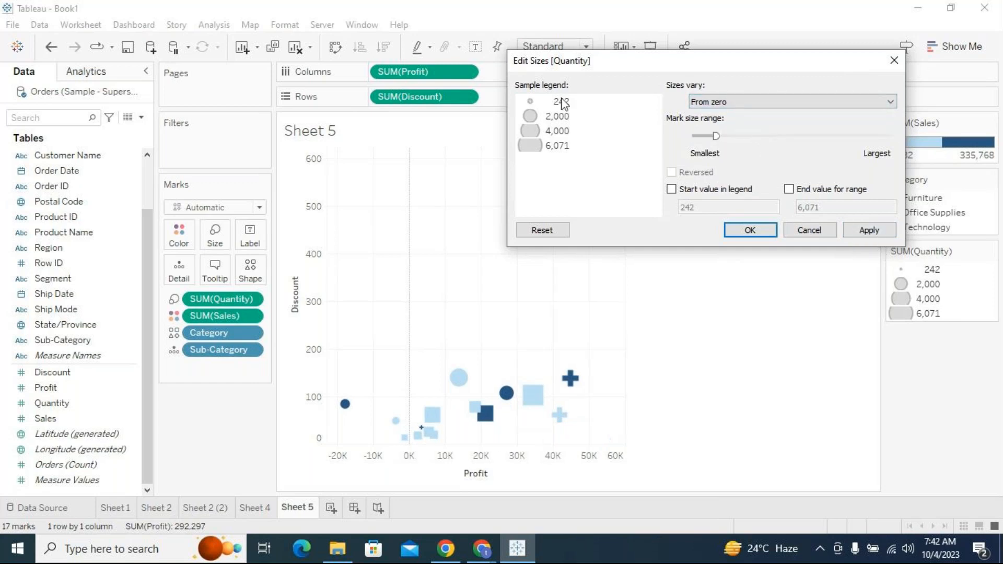
pyautogui.click(882, 233)
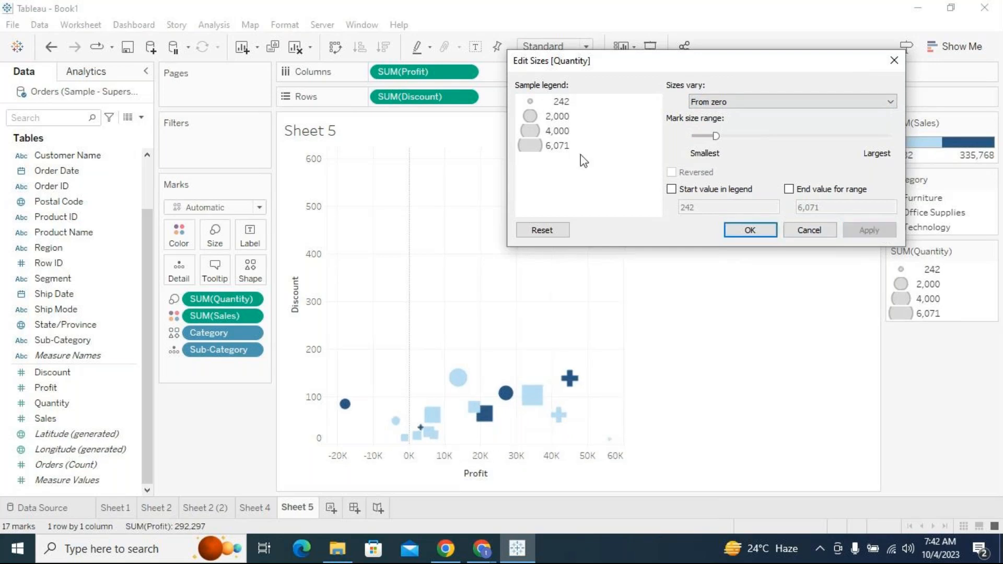
# - Vary the Quantity mark sizes by range and apply a wider mark size range
pyautogui.click(700, 101)
pyautogui.click(719, 124)
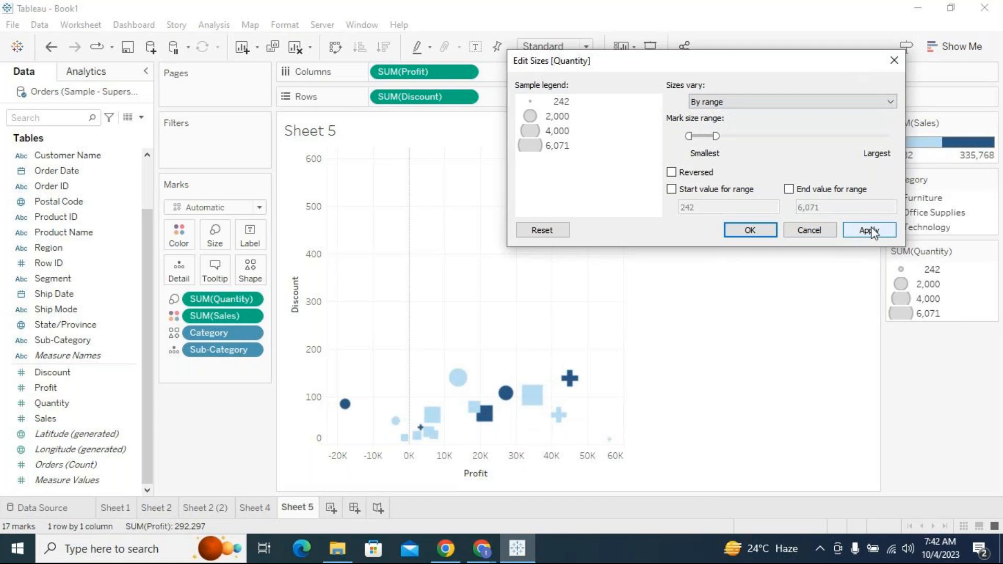
pyautogui.moveTo(716, 137); pyautogui.dragTo(755, 137)
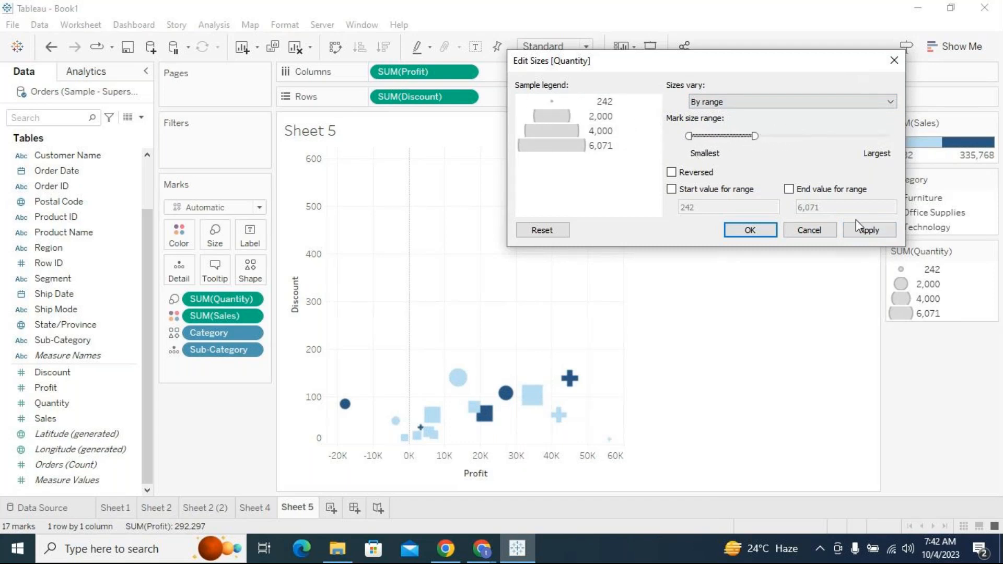
pyautogui.click(863, 234)
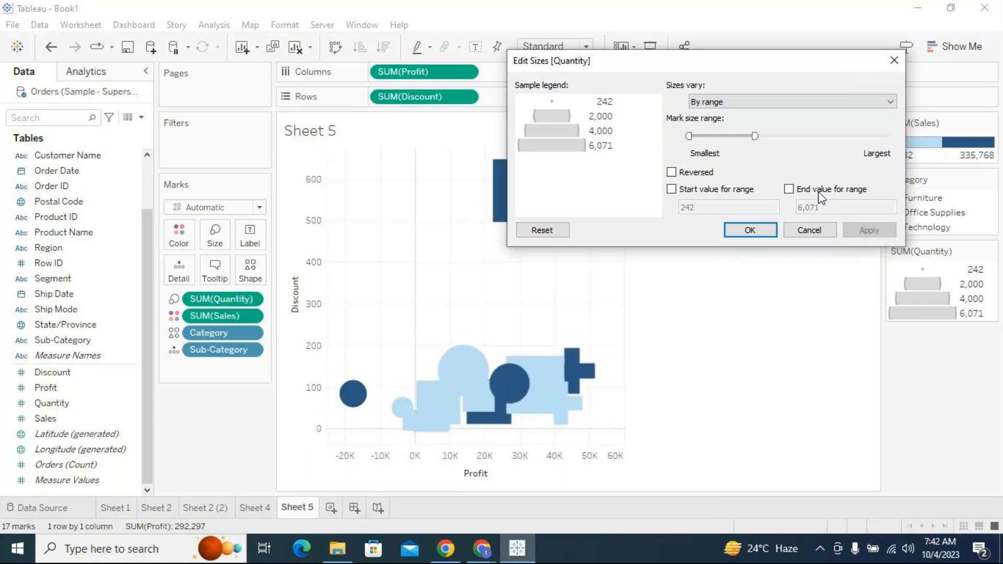
# - Narrow the Quantity mark size range to near the smallest end and apply automatically varying sizes
pyautogui.moveTo(755, 135); pyautogui.dragTo(718, 136)
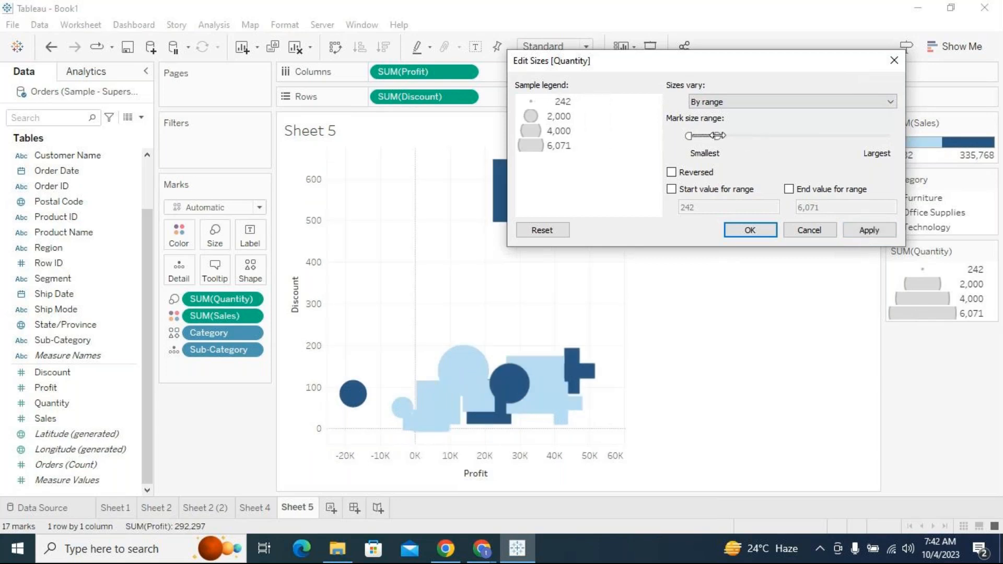
pyautogui.click(797, 102)
pyautogui.click(791, 111)
pyautogui.click(869, 230)
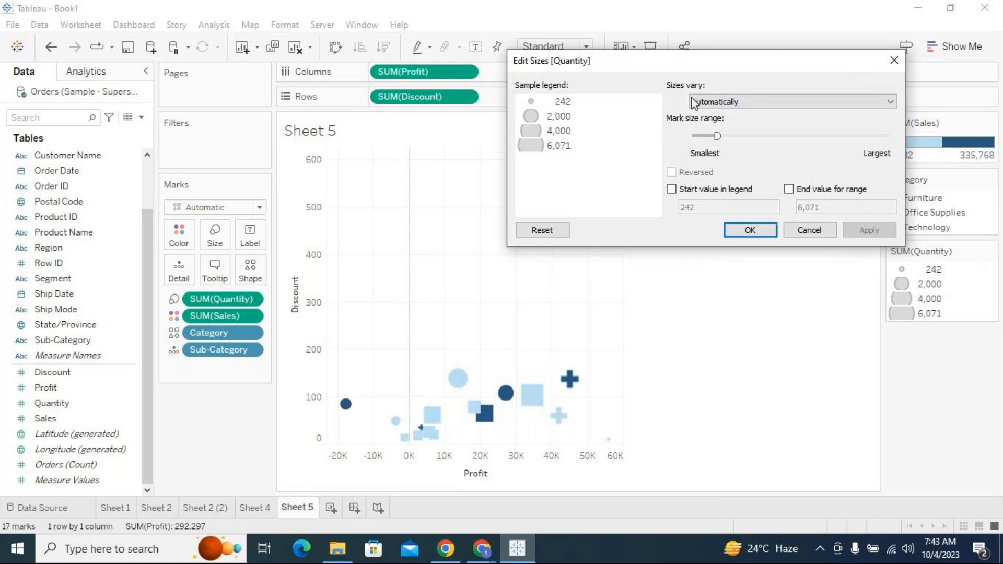
pyautogui.moveTo(689, 67); pyautogui.dragTo(552, 214)
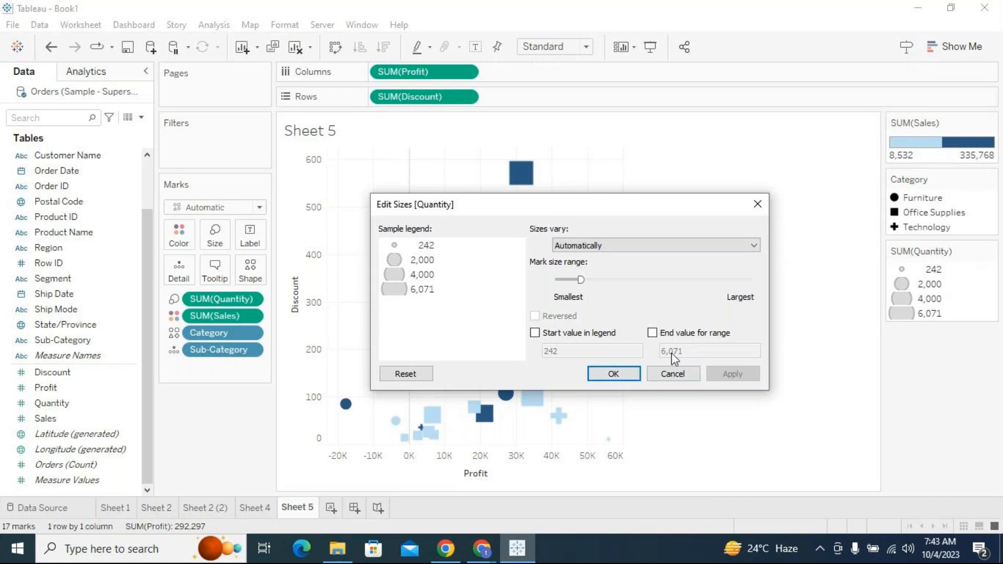
# - Try applying custom legend limits to the Quantity sizes, with 3,000 as the start value and the range end value enabled
pyautogui.moveTo(630, 206); pyautogui.dragTo(797, 85)
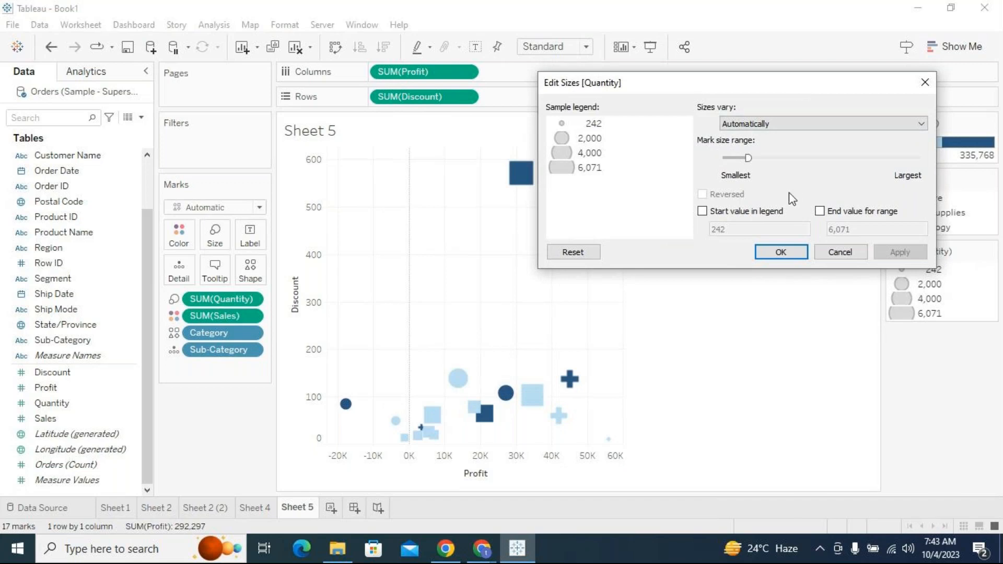
pyautogui.click(703, 211)
pyautogui.click(819, 212)
pyautogui.moveTo(728, 228); pyautogui.dragTo(704, 225)
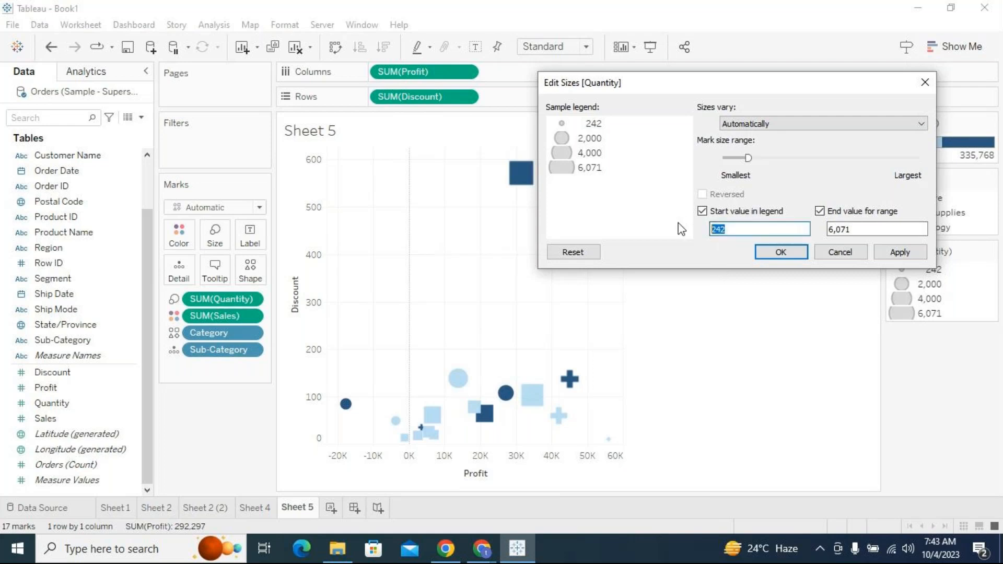
pyautogui.press('BackSpace')
pyautogui.write('3000')
pyautogui.click(904, 256)
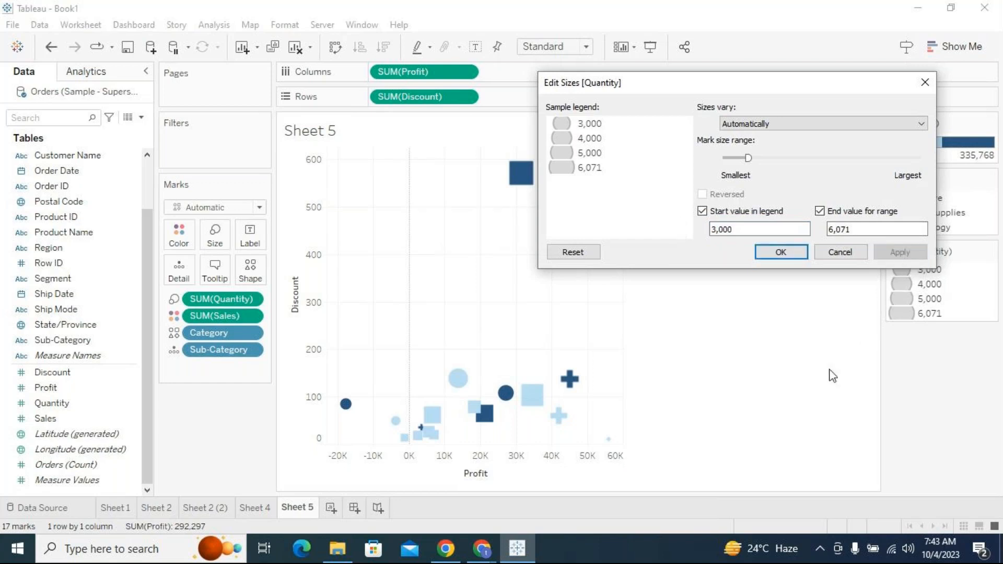
pyautogui.moveTo(817, 88); pyautogui.dragTo(632, 118)
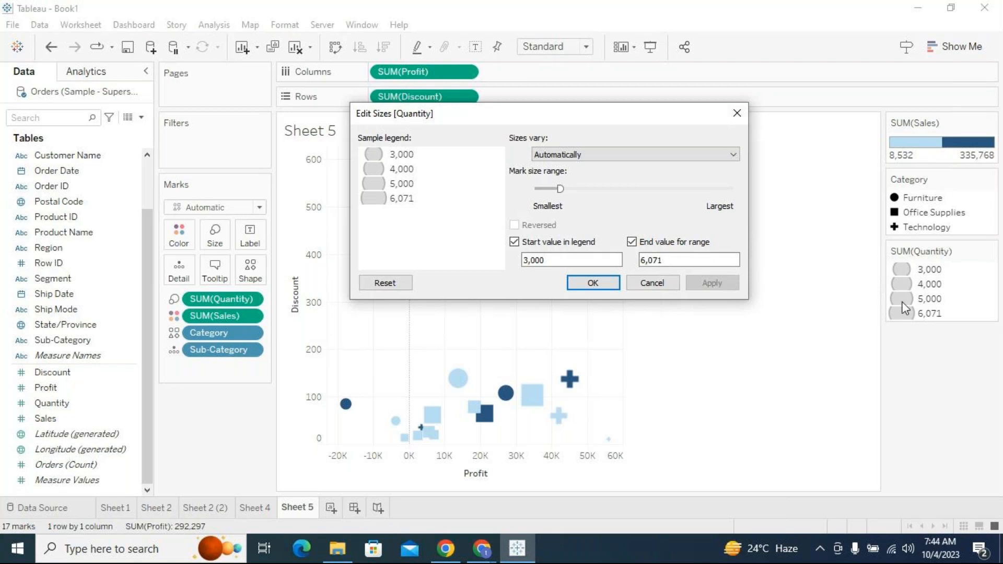
# - Reset the Quantity mark sizes to their defaults, apply the reset and accept it
pyautogui.moveTo(629, 117); pyautogui.dragTo(552, 60)
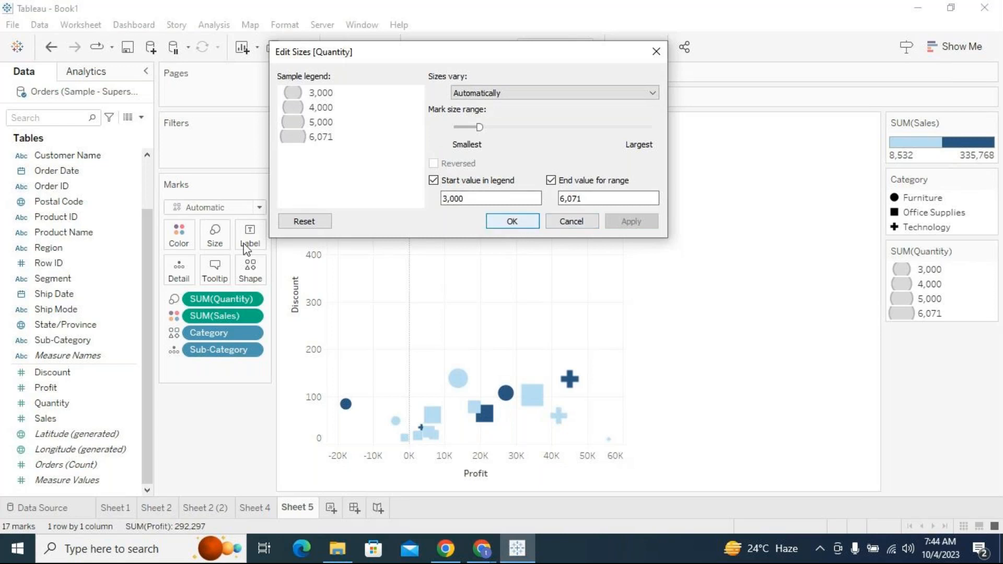
pyautogui.click(303, 221)
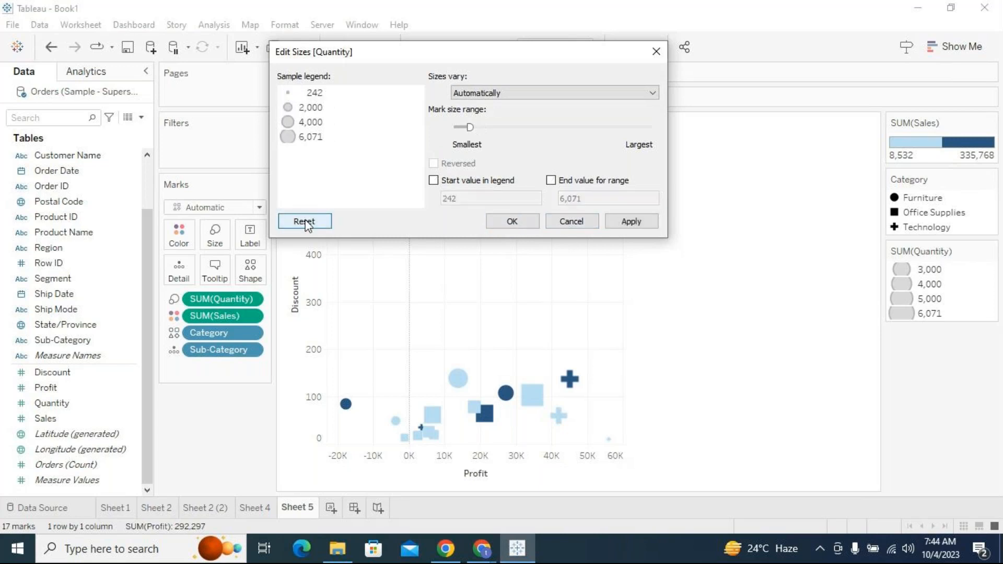
pyautogui.click(620, 224)
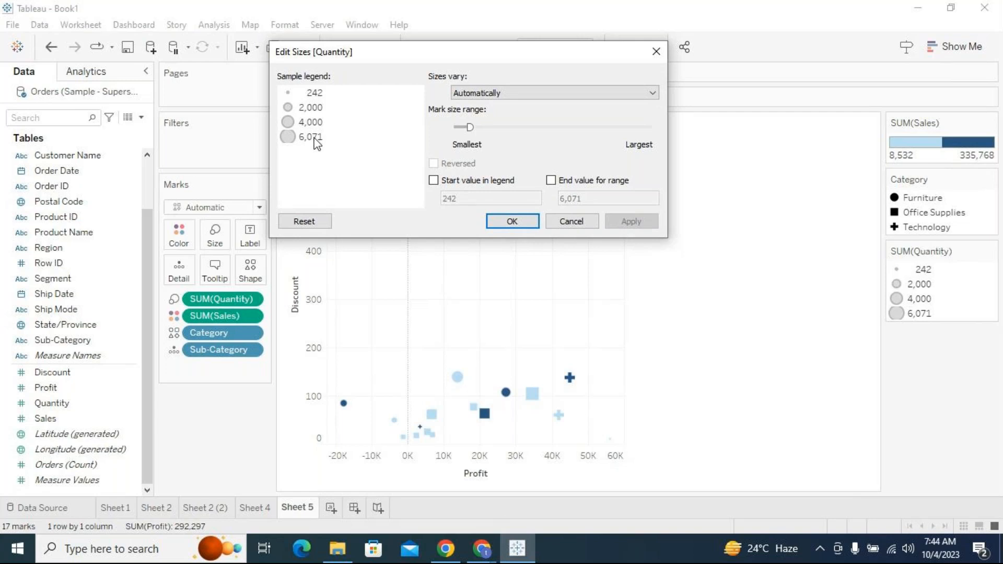
pyautogui.moveTo(561, 55); pyautogui.dragTo(577, 148)
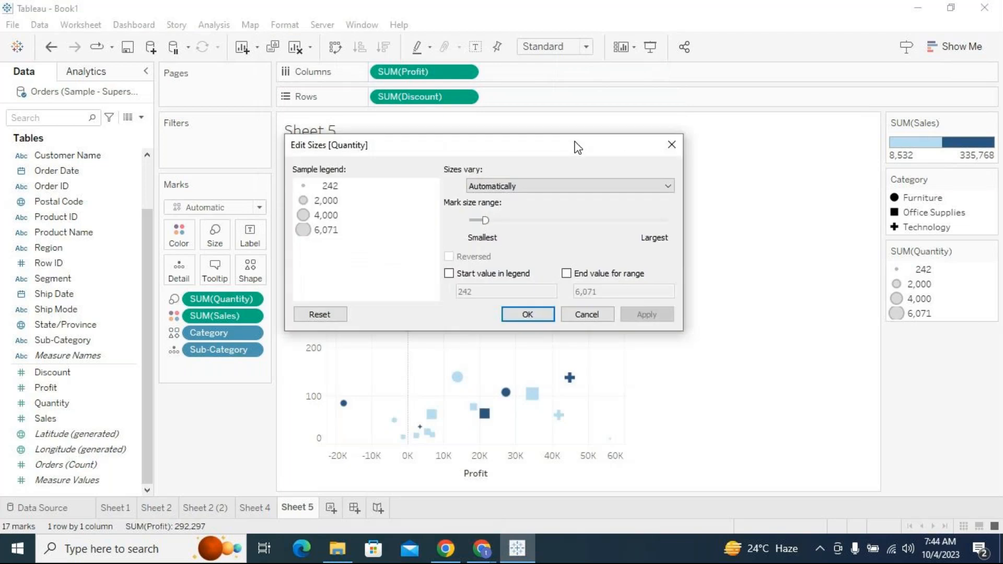
pyautogui.click(528, 314)
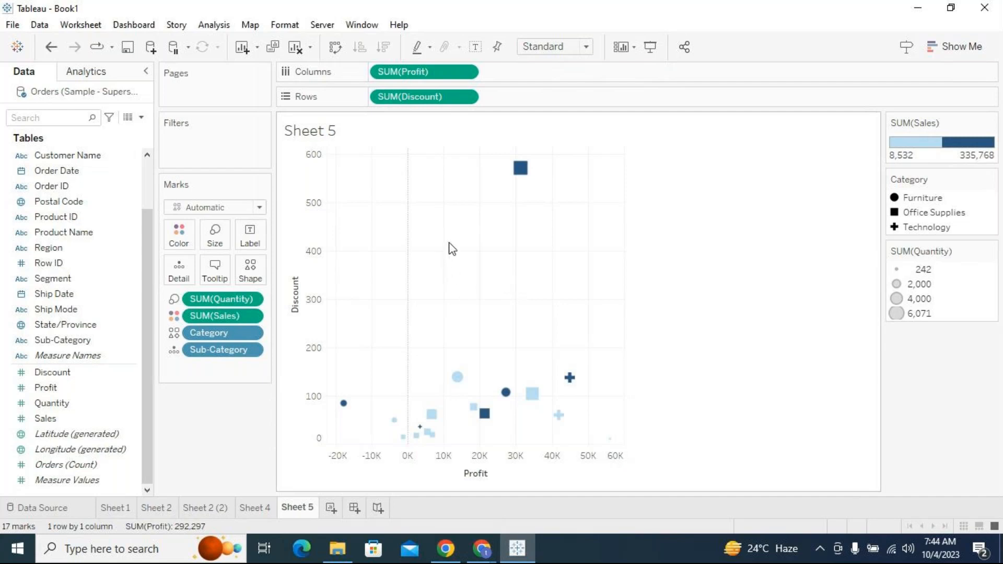
# - Create a new worksheet after Sheet 5 and place Sales and Profit side by side on Columns
pyautogui.click(251, 512)
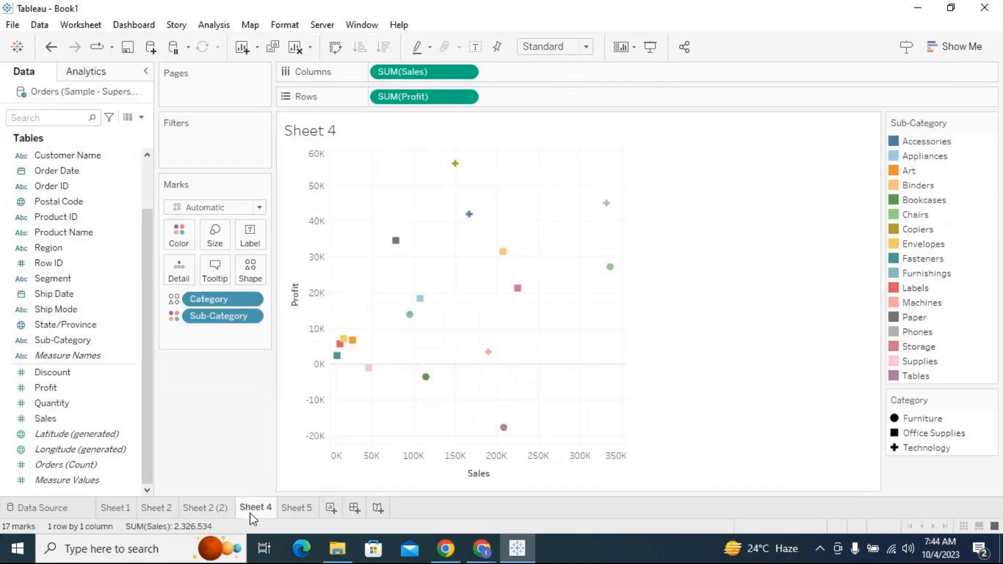
pyautogui.click(220, 509)
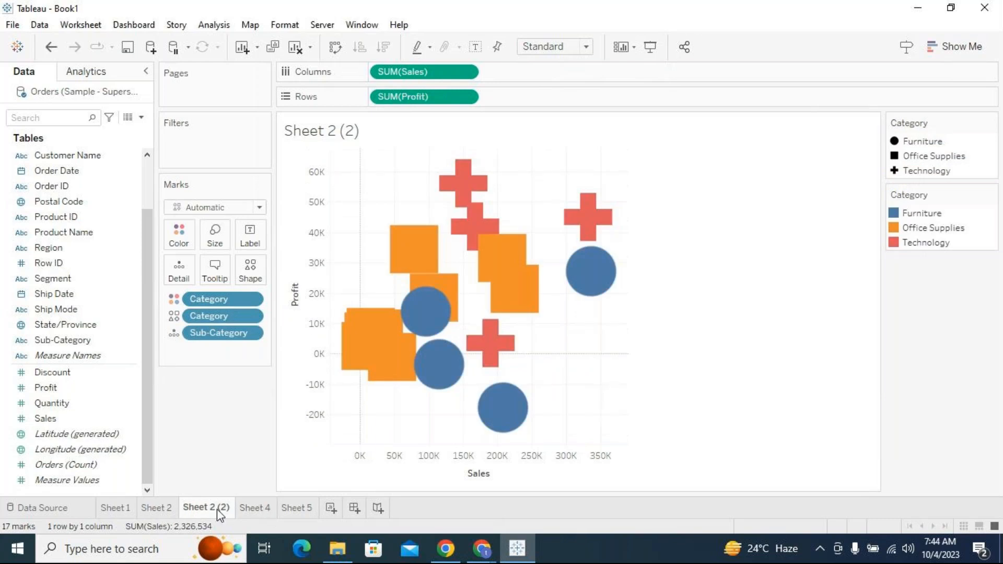
pyautogui.click(174, 511)
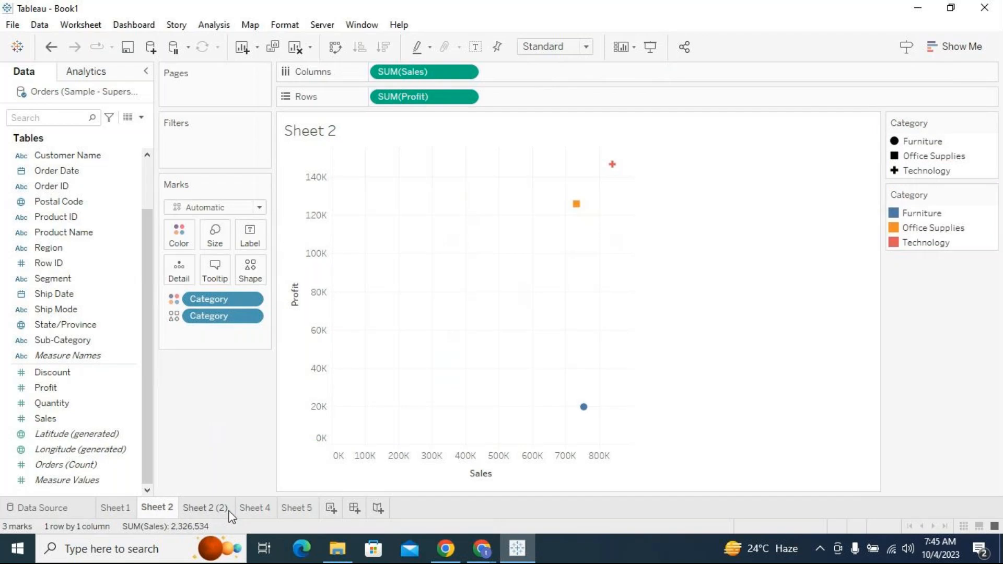
pyautogui.click(297, 510)
pyautogui.click(331, 509)
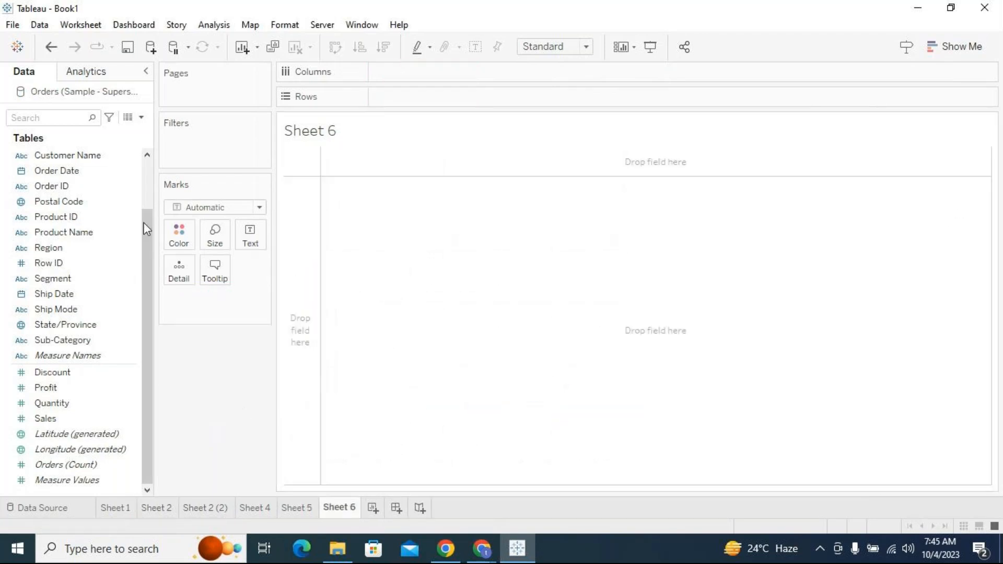
pyautogui.moveTo(52, 419); pyautogui.dragTo(434, 72)
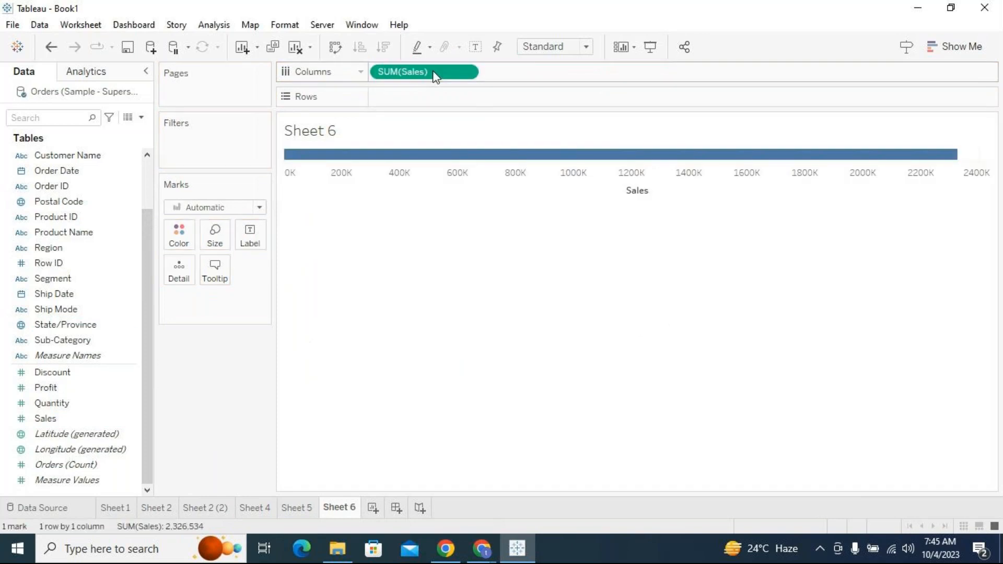
pyautogui.moveTo(73, 392); pyautogui.dragTo(605, 83)
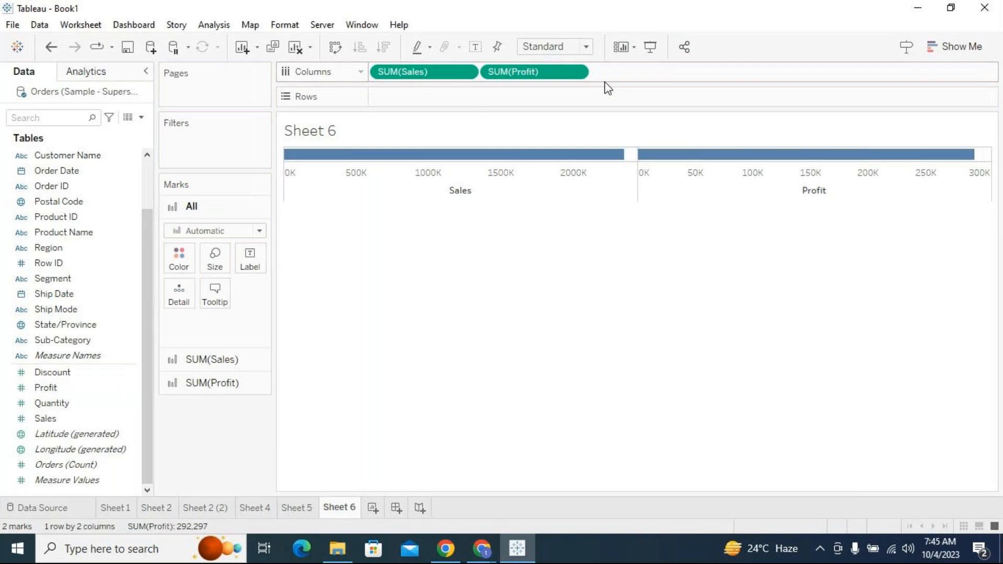
# - Examine the separate marks settings for All, Sales and Profit on Sheet 6
pyautogui.click(206, 360)
pyautogui.click(200, 377)
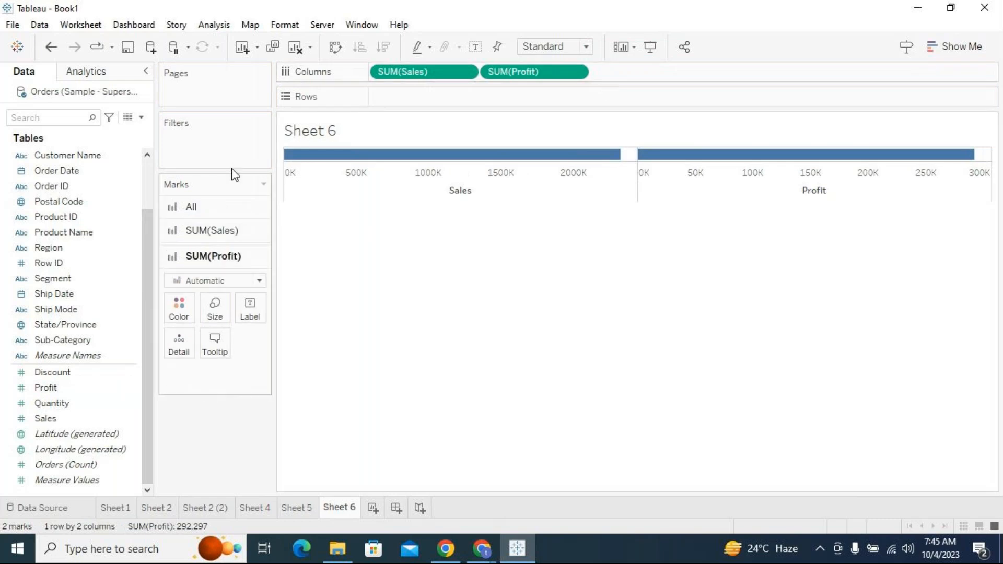
pyautogui.click(214, 209)
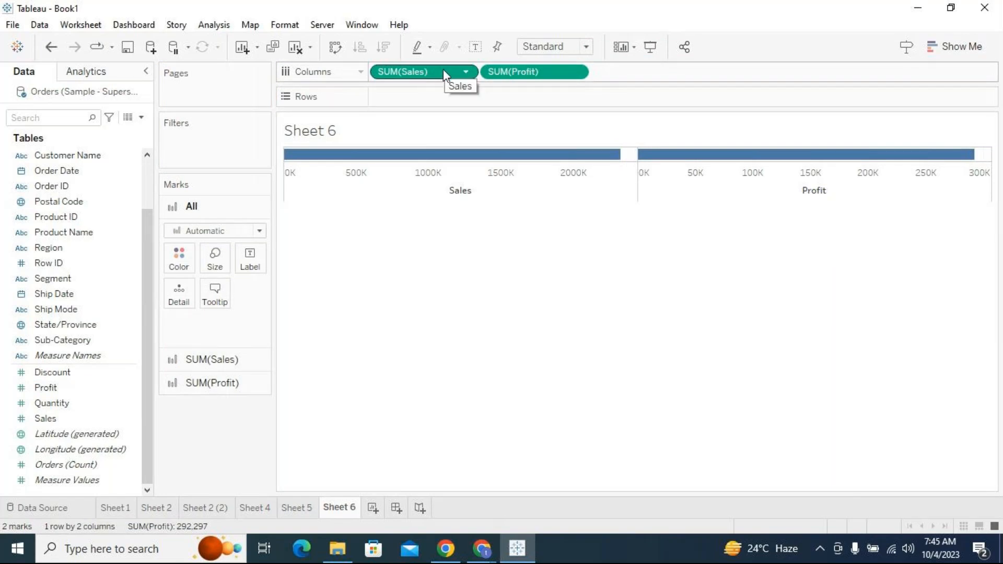
pyautogui.click(201, 361)
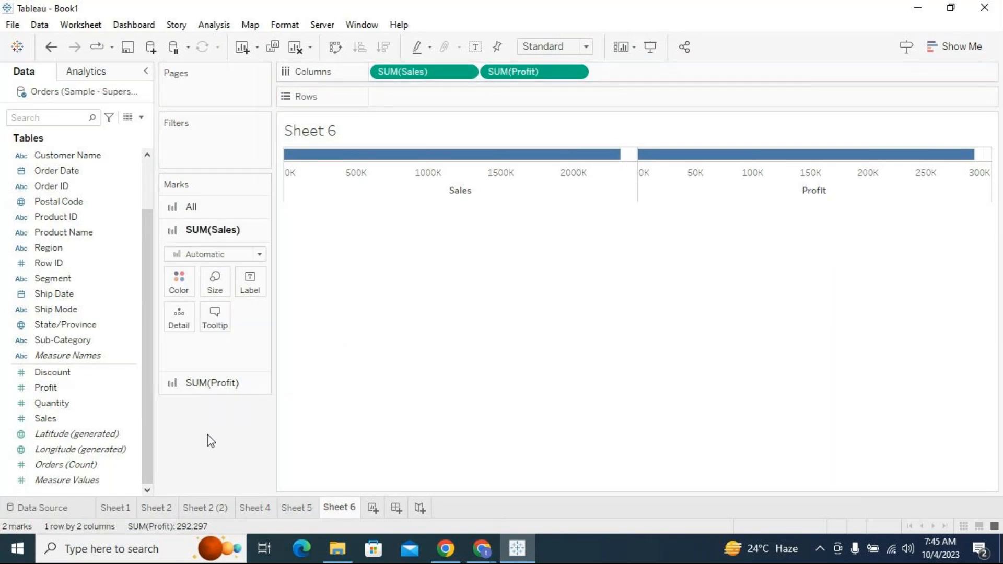
pyautogui.click(209, 384)
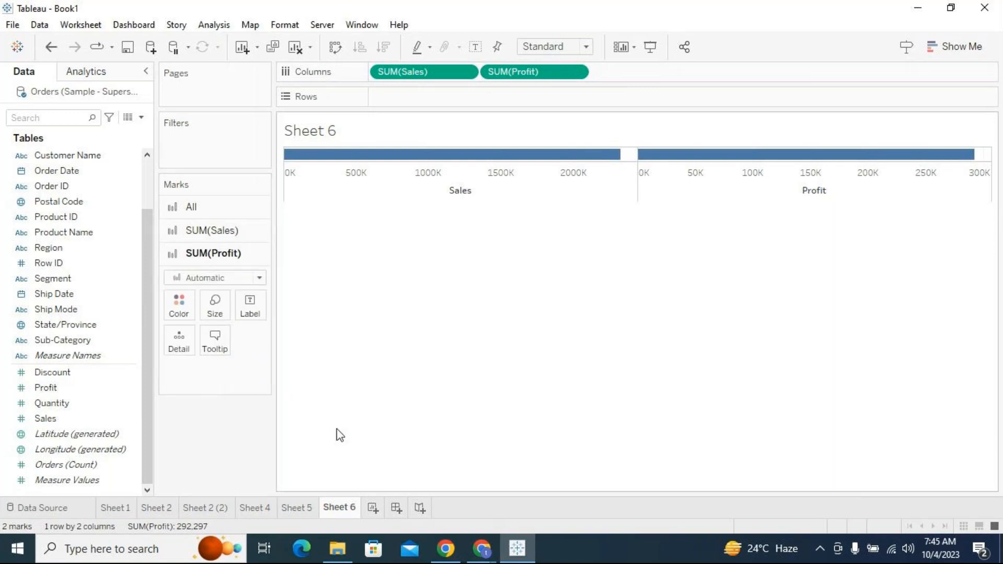
# - Create another worksheet with Sales and Profit both on Rows, and inspect the marks settings of each measure
pyautogui.click(373, 507)
pyautogui.moveTo(62, 417); pyautogui.dragTo(502, 96)
pyautogui.moveTo(62, 387); pyautogui.dragTo(618, 96)
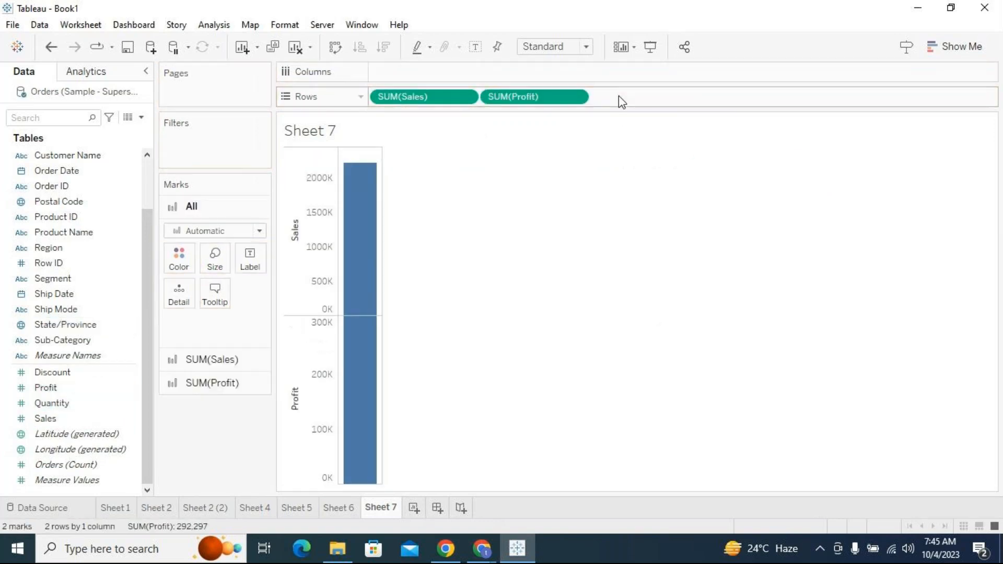
pyautogui.click(231, 364)
pyautogui.click(218, 386)
# - Create another worksheet after Sheet 7, plotting Sales on Columns against Profit on Rows
pyautogui.click(339, 508)
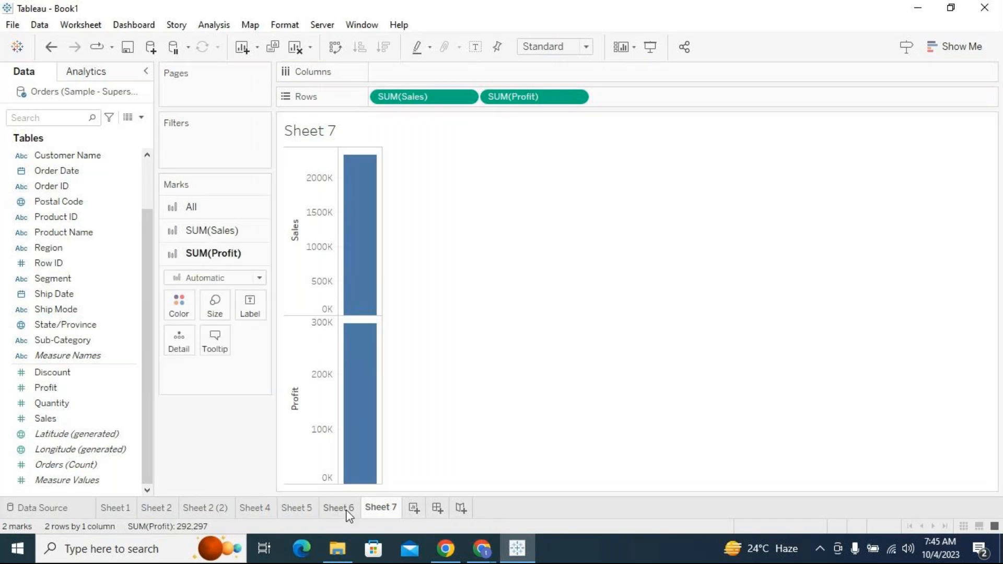
pyautogui.click(390, 512)
pyautogui.click(414, 508)
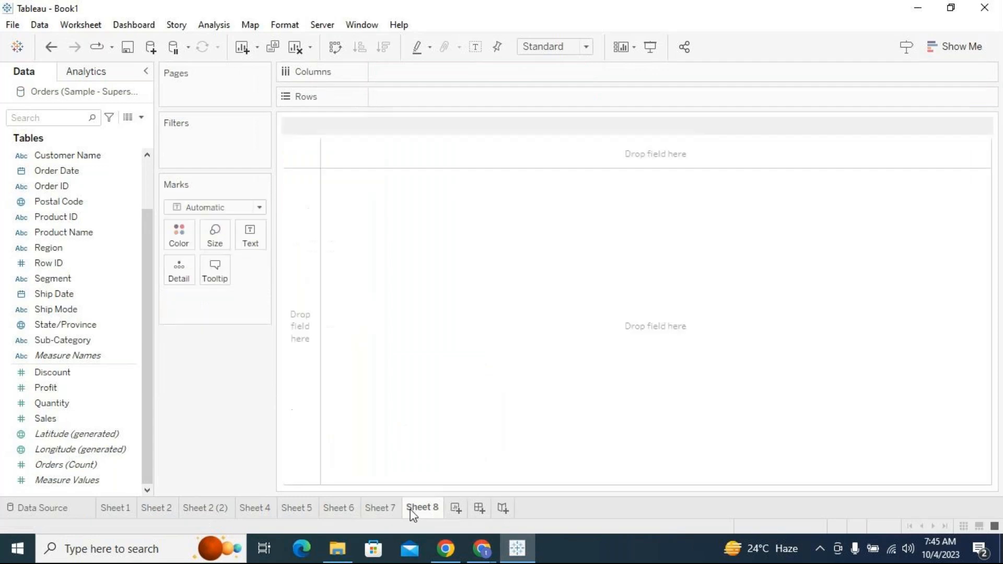
pyautogui.moveTo(54, 418)
pyautogui.mouseDown()
pyautogui.moveTo(459, 194)
pyautogui.moveTo(447, 75)
pyautogui.moveTo(434, 78)
pyautogui.mouseUp()
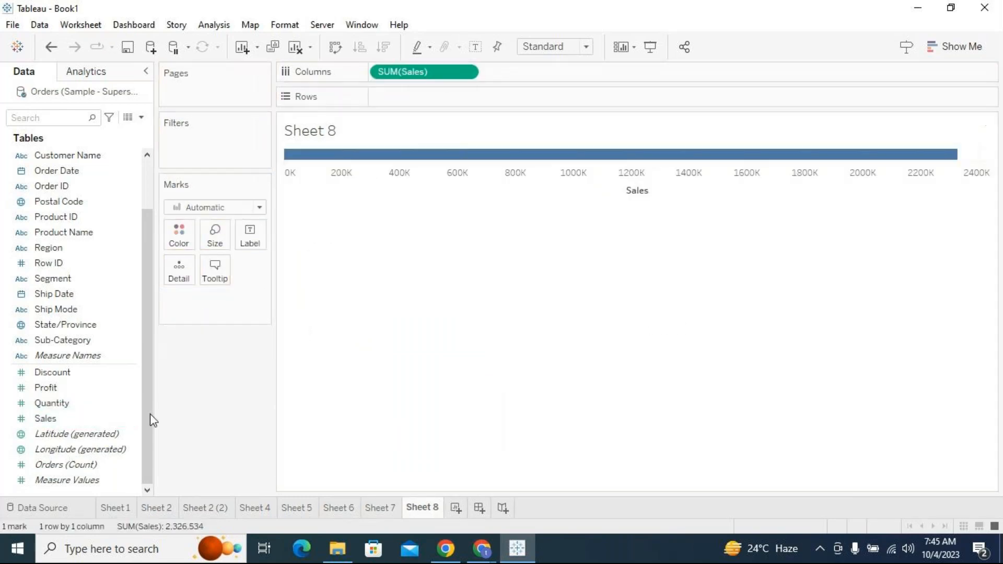
pyautogui.moveTo(74, 399)
pyautogui.mouseDown()
pyautogui.moveTo(164, 353)
pyautogui.moveTo(418, 118)
pyautogui.moveTo(421, 101)
pyautogui.mouseUp()
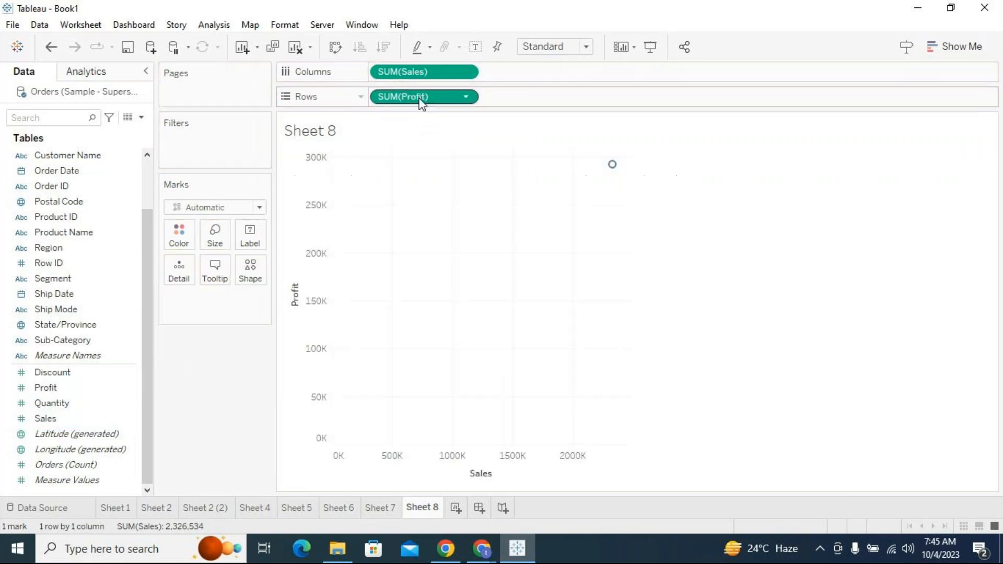
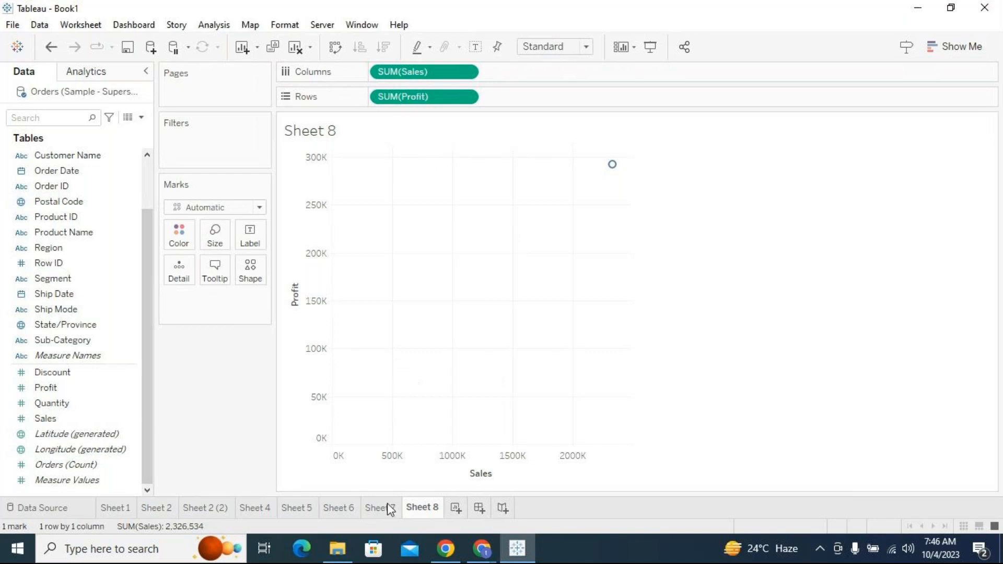
# - Review the charts on Sheets 1 through 7, comparing the bar charts with the scatter plots and ending on Sheet 5
pyautogui.click(372, 510)
pyautogui.click(345, 512)
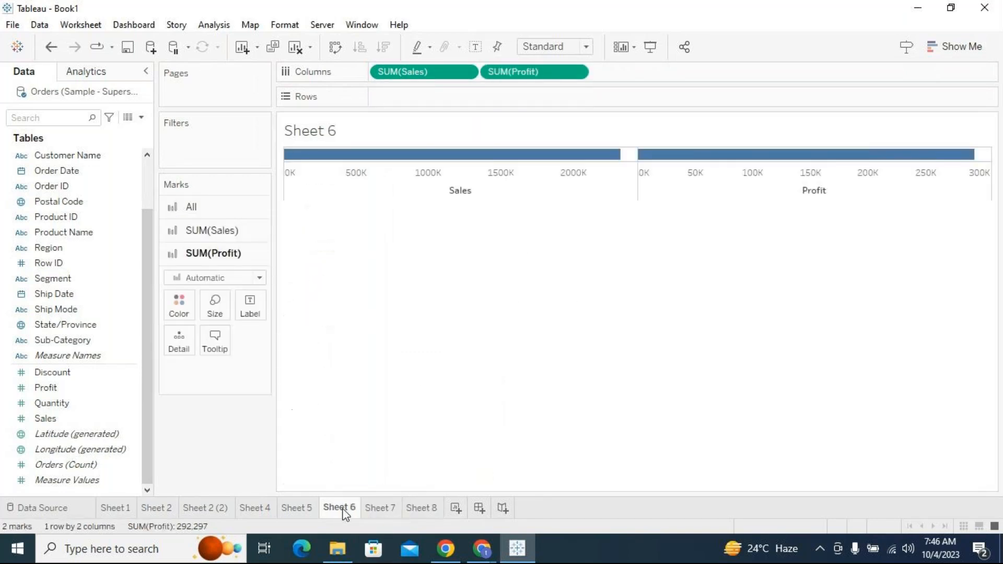
pyautogui.click(296, 513)
pyautogui.click(265, 509)
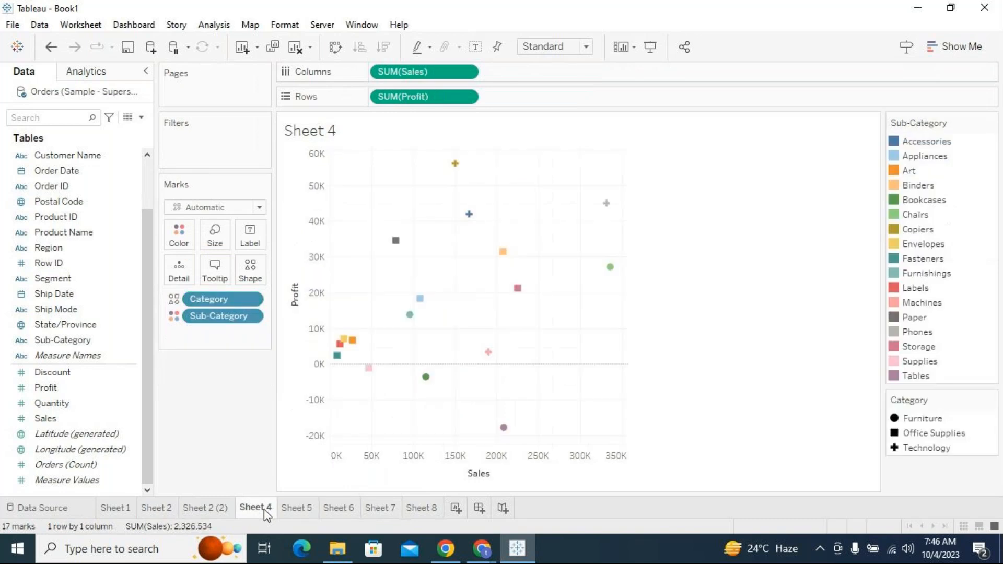
pyautogui.click(214, 509)
pyautogui.click(157, 510)
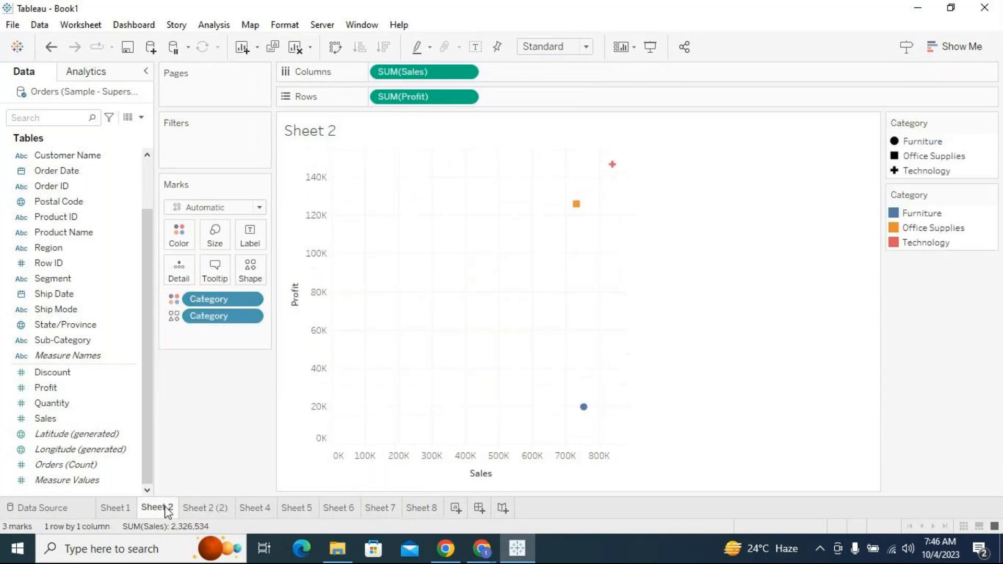
pyautogui.click(107, 510)
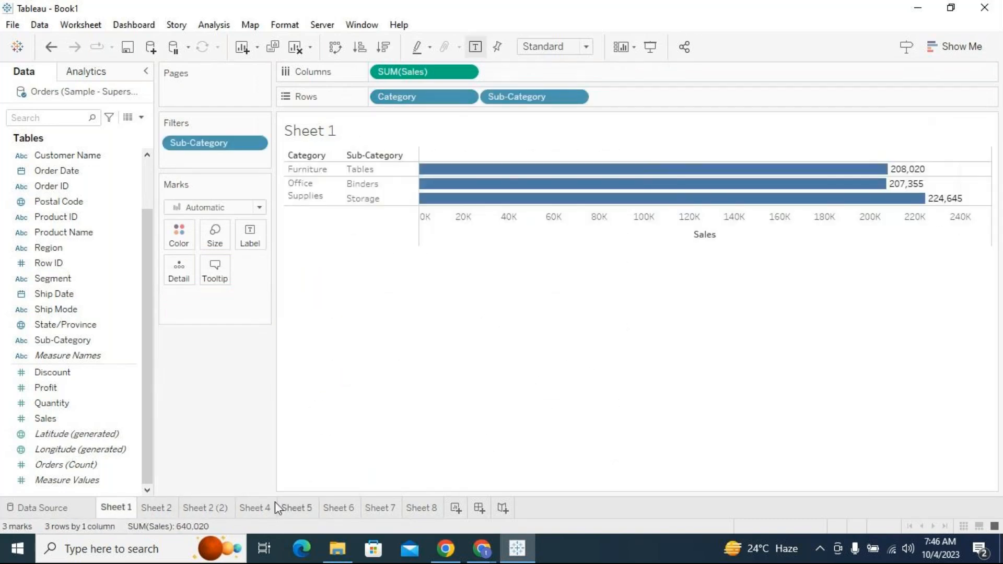
pyautogui.click(160, 510)
pyautogui.click(204, 510)
pyautogui.click(261, 508)
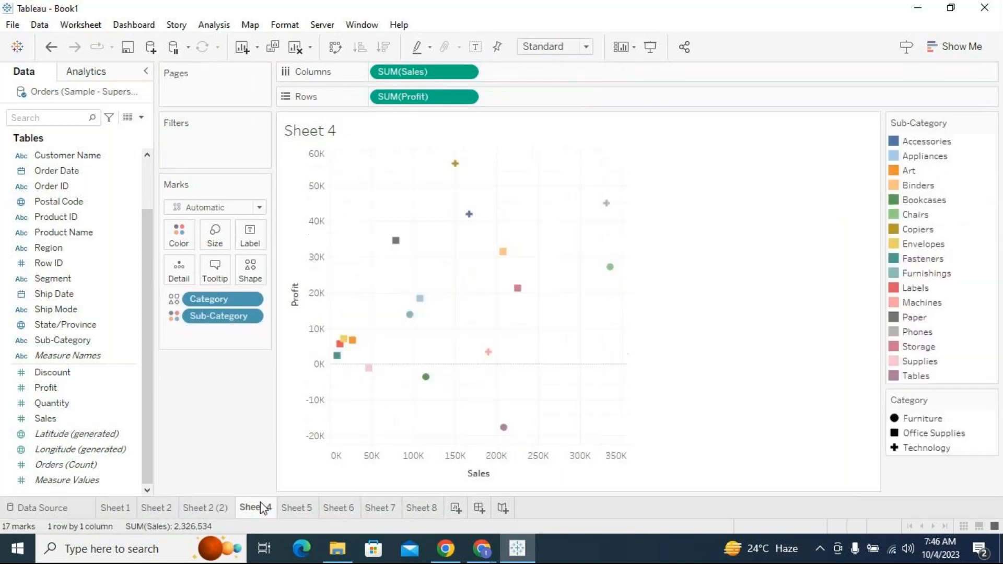
pyautogui.click(294, 508)
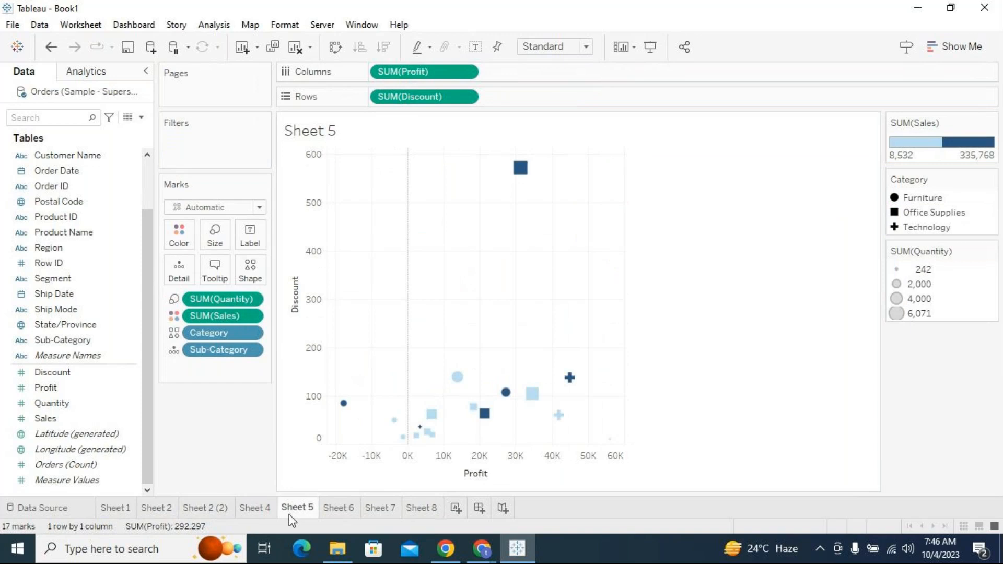
# - View the default shape palette for Category on Sheet 5 and close it without changes
pyautogui.moveTo(289, 515)
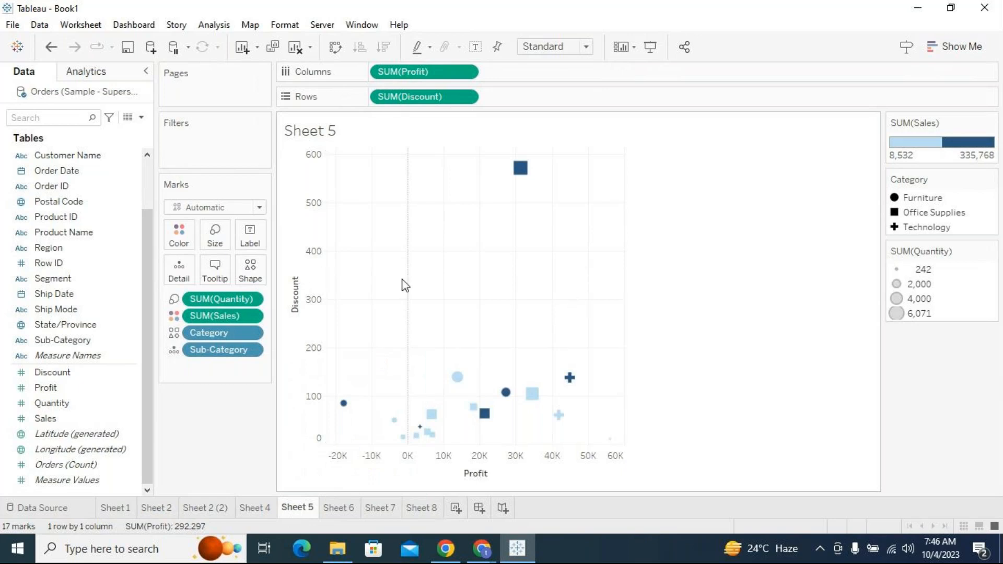
pyautogui.click(258, 273)
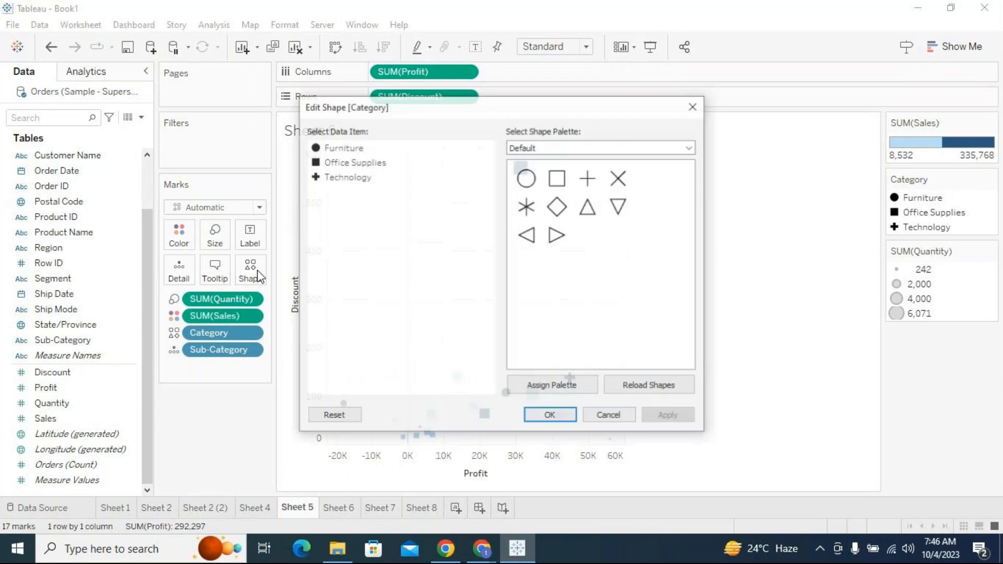
pyautogui.click(626, 416)
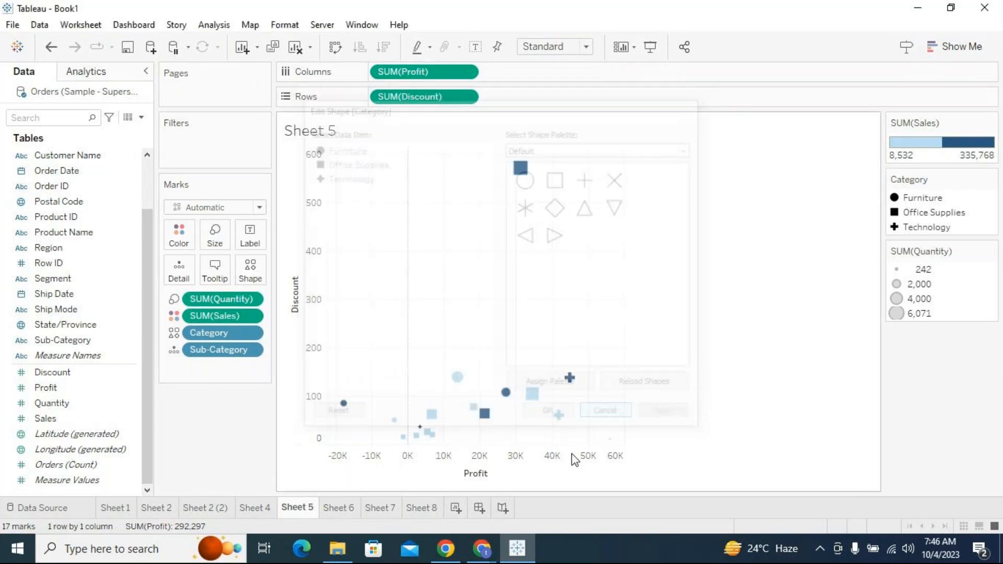
# - Switch to File Explorer and open the Shapes folder inside Documents > My Tableau Repository
pyautogui.click(338, 549)
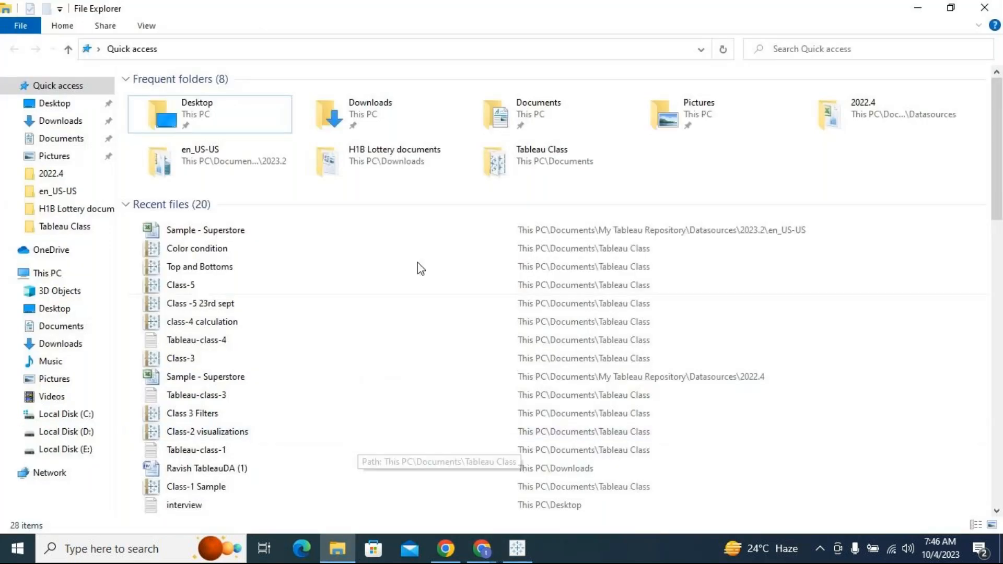
pyautogui.doubleClick(560, 130)
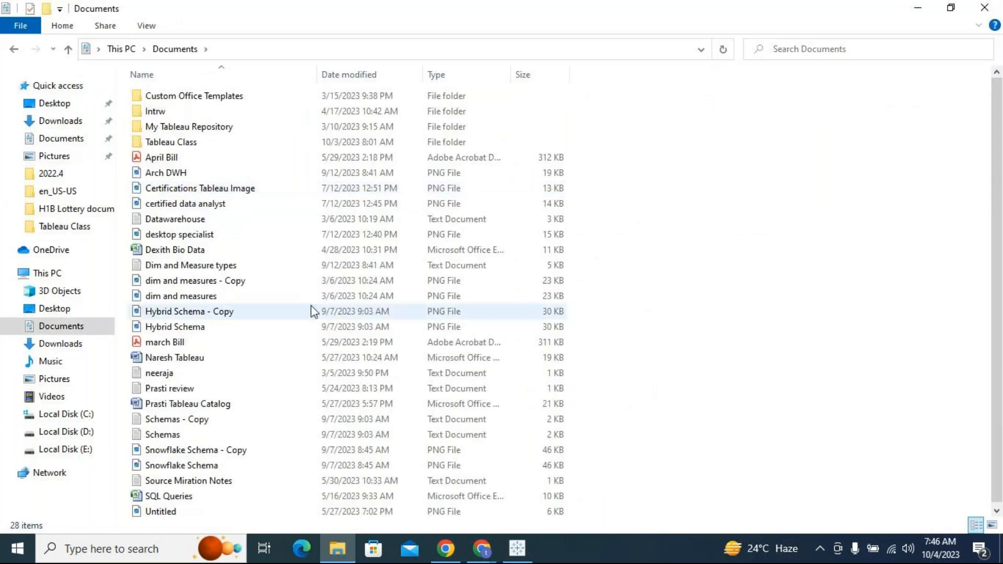
pyautogui.click(219, 132)
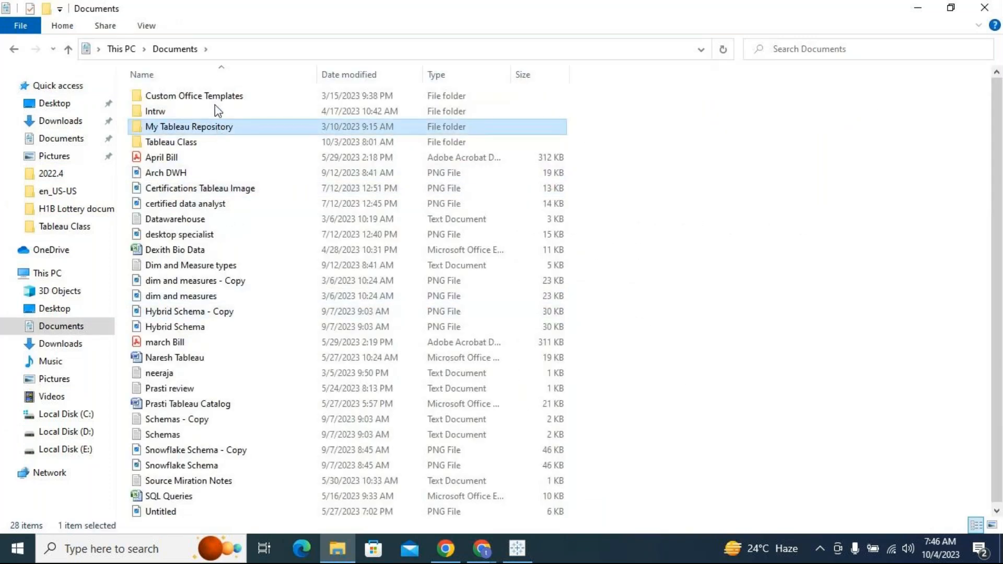
pyautogui.doubleClick(191, 133)
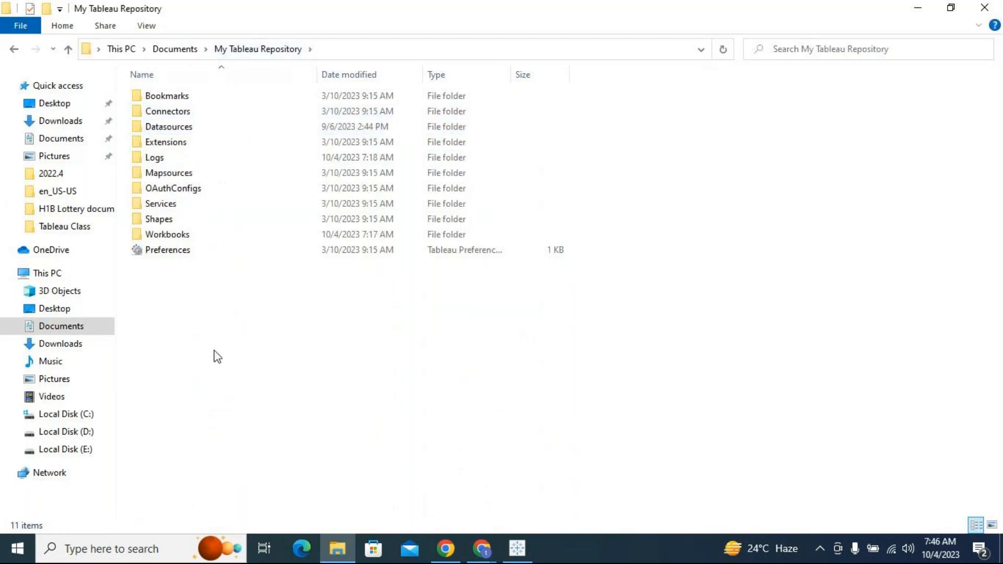
pyautogui.doubleClick(162, 221)
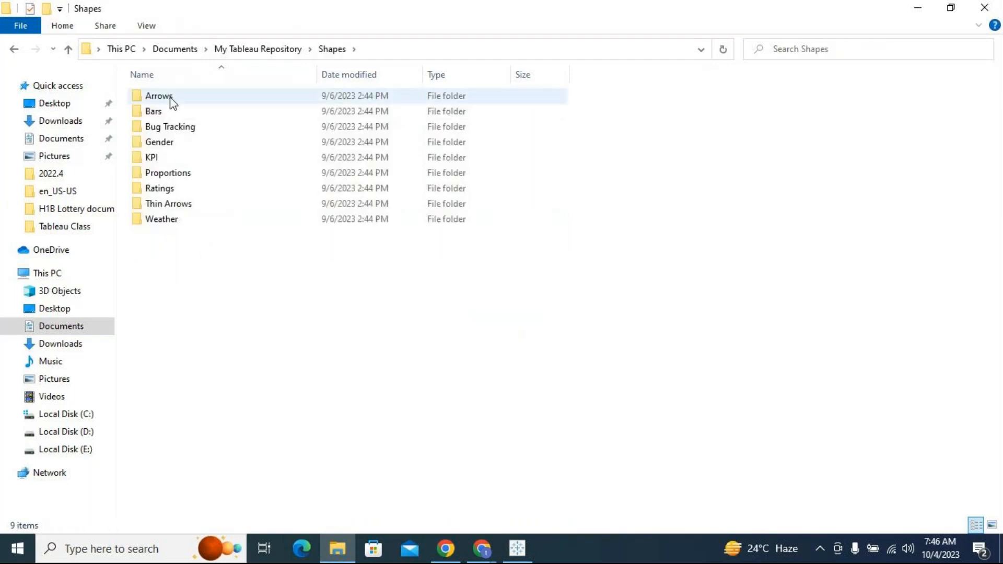
pyautogui.moveTo(184, 264); pyautogui.dragTo(156, 88)
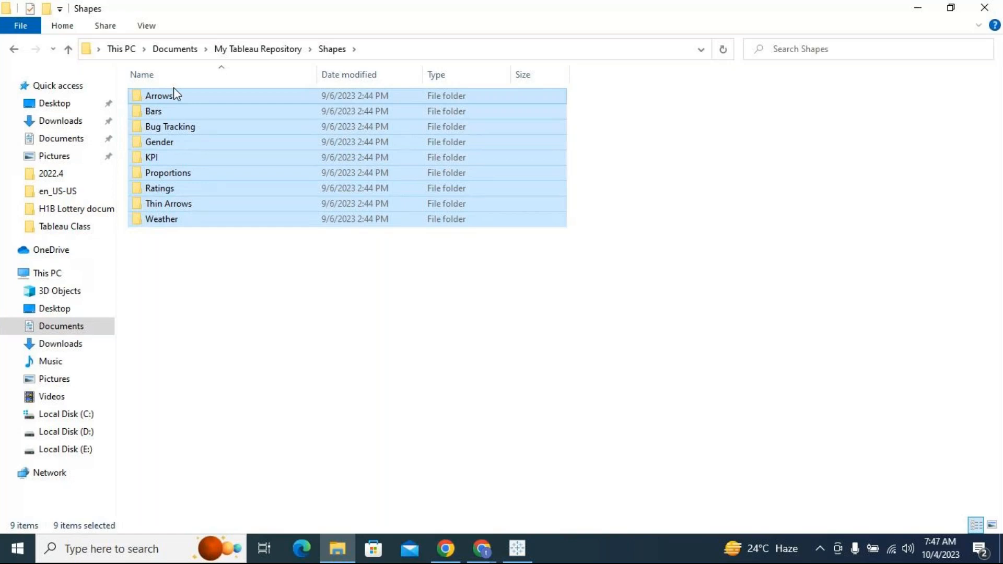
pyautogui.click(155, 309)
# - Look through the shape images in the Arrows, Bars and Bug Tracking folders, returning to the Shapes folder
pyautogui.doubleClick(160, 98)
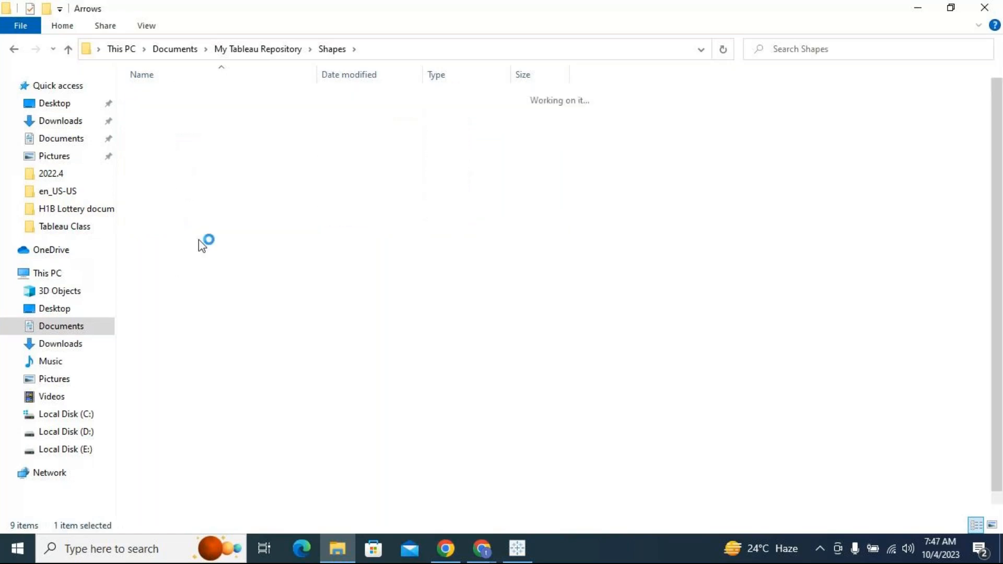
pyautogui.click(342, 52)
pyautogui.doubleClick(151, 112)
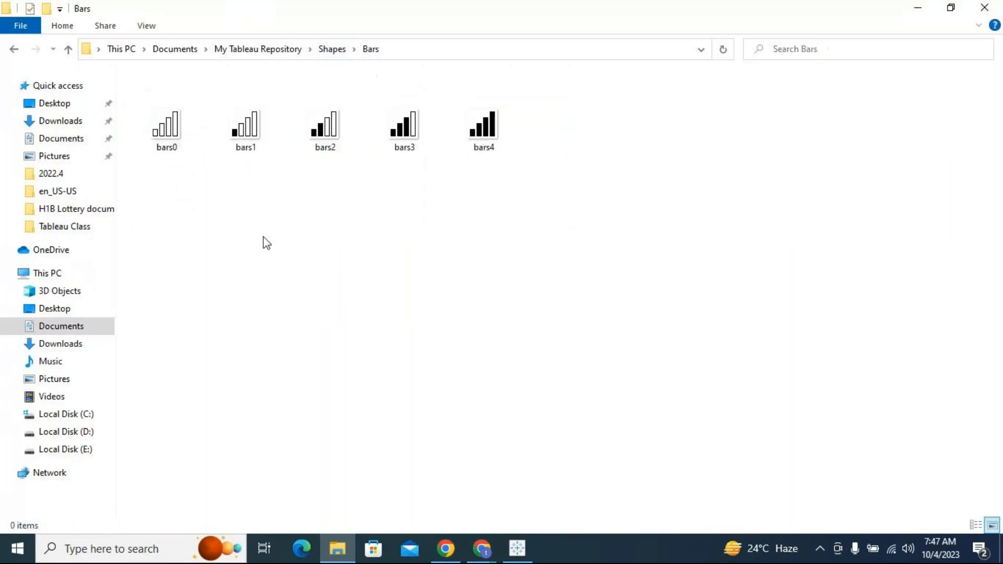
pyautogui.moveTo(495, 189); pyautogui.dragTo(161, 87)
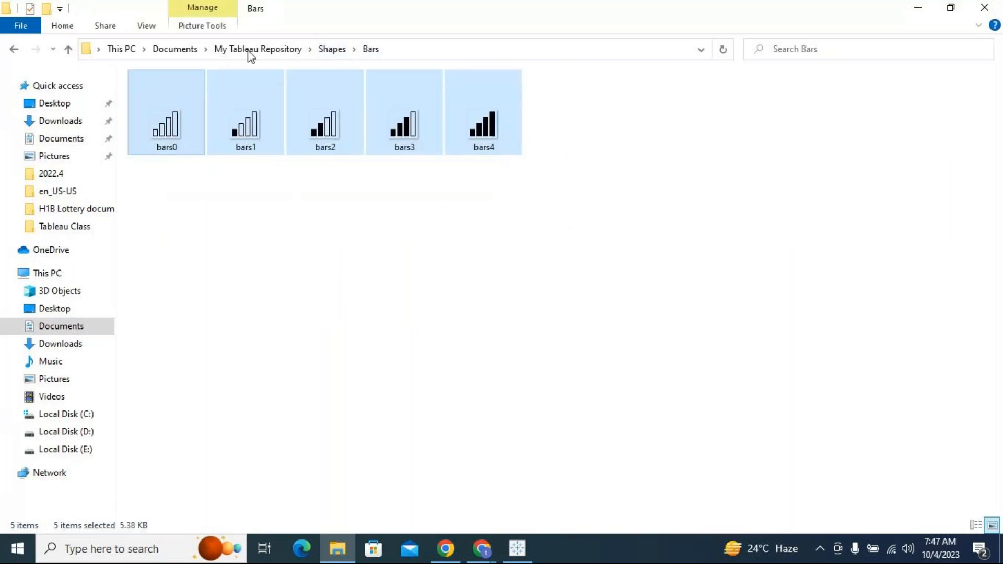
pyautogui.click(332, 49)
pyautogui.doubleClick(171, 128)
pyautogui.moveTo(448, 173); pyautogui.dragTo(123, 108)
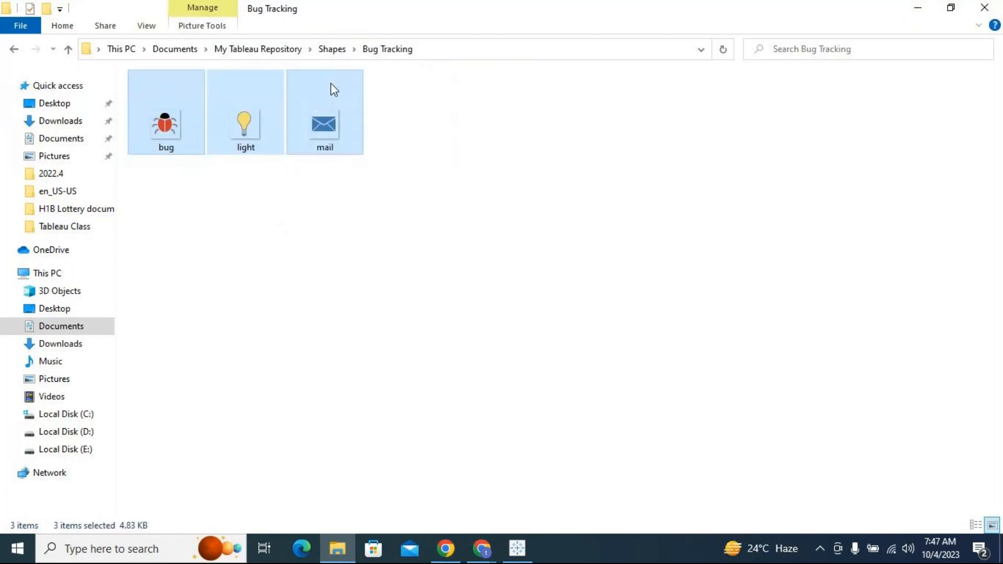
pyautogui.click(327, 50)
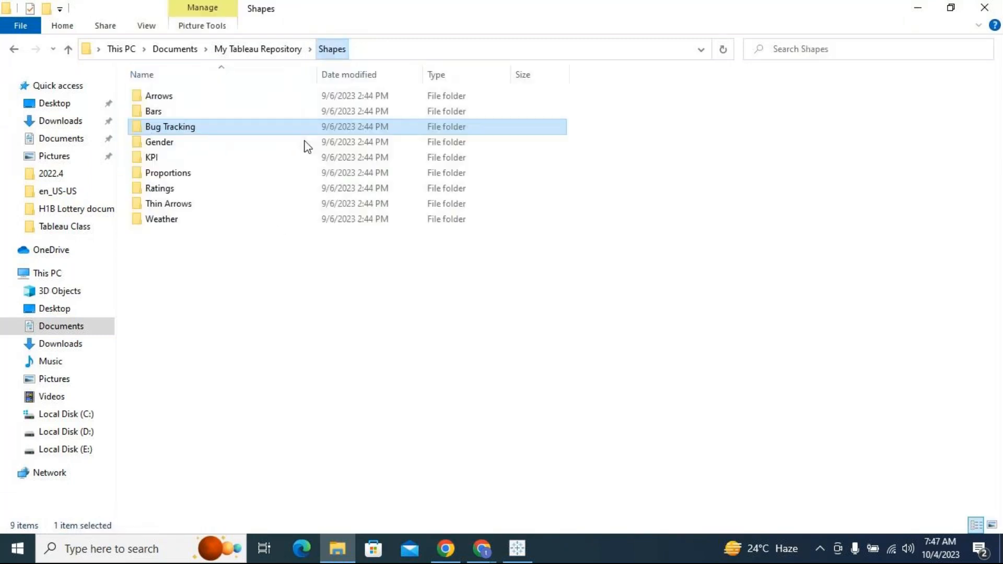
# - View the shape images in the Gender and KPI folders and return to the Shapes folder
pyautogui.doubleClick(149, 140)
pyautogui.moveTo(976, 174); pyautogui.dragTo(39, 100)
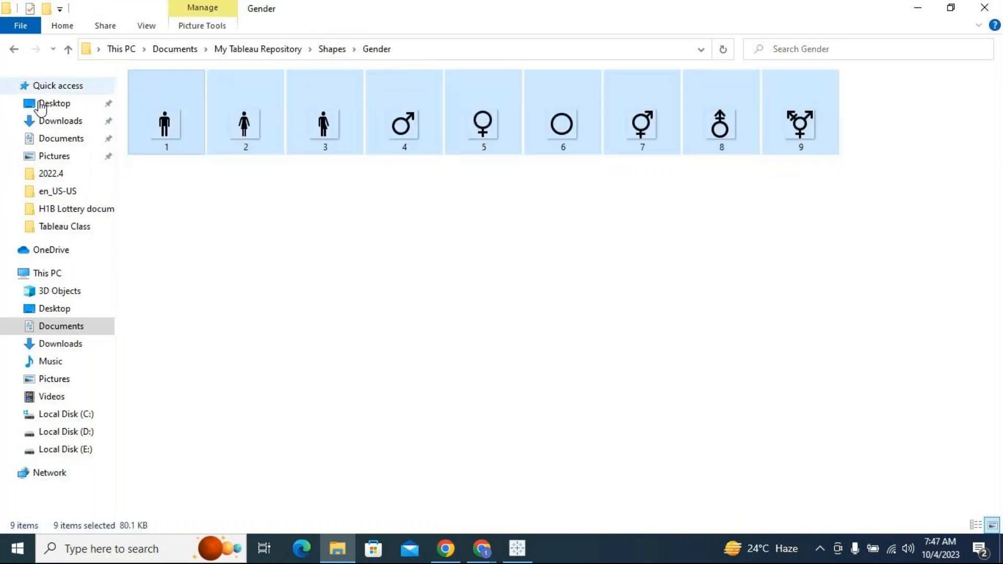
pyautogui.click(340, 52)
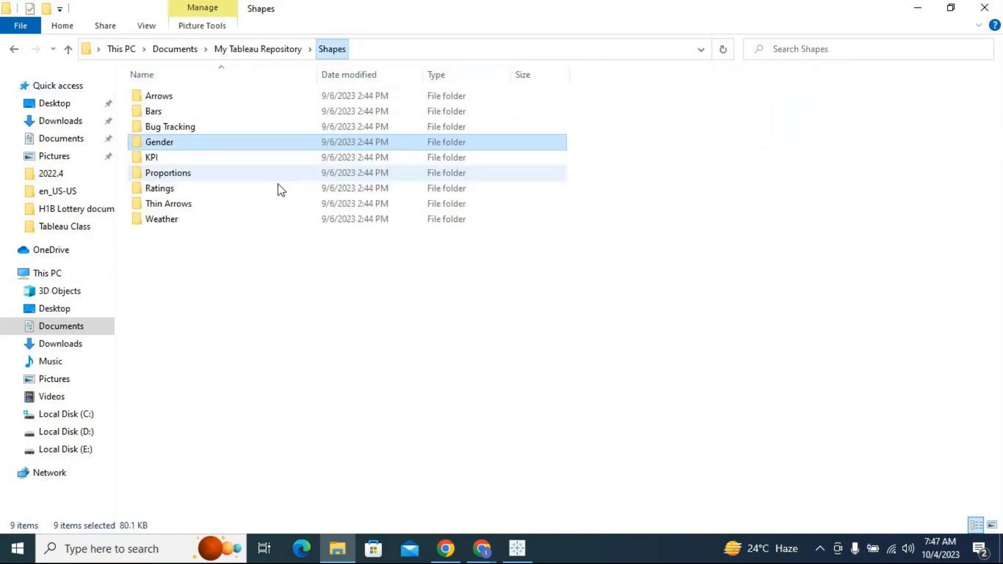
pyautogui.doubleClick(163, 164)
pyautogui.moveTo(898, 195); pyautogui.dragTo(4, 150)
pyautogui.click(331, 55)
# - Browse the Proportions, Ratings, Thin Arrows and Weather shape folders, ending back in the Shapes folder
pyautogui.doubleClick(186, 173)
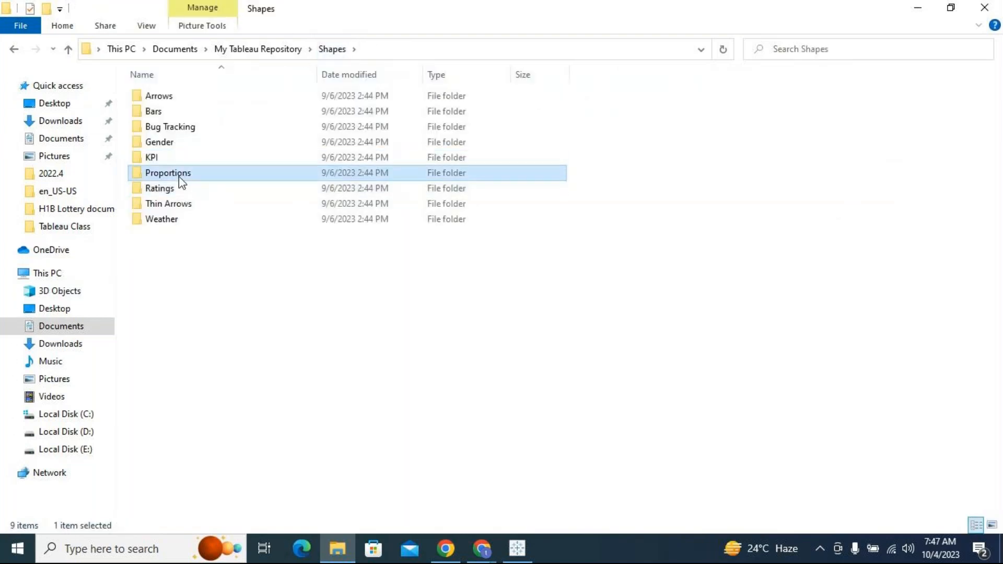
pyautogui.click(337, 55)
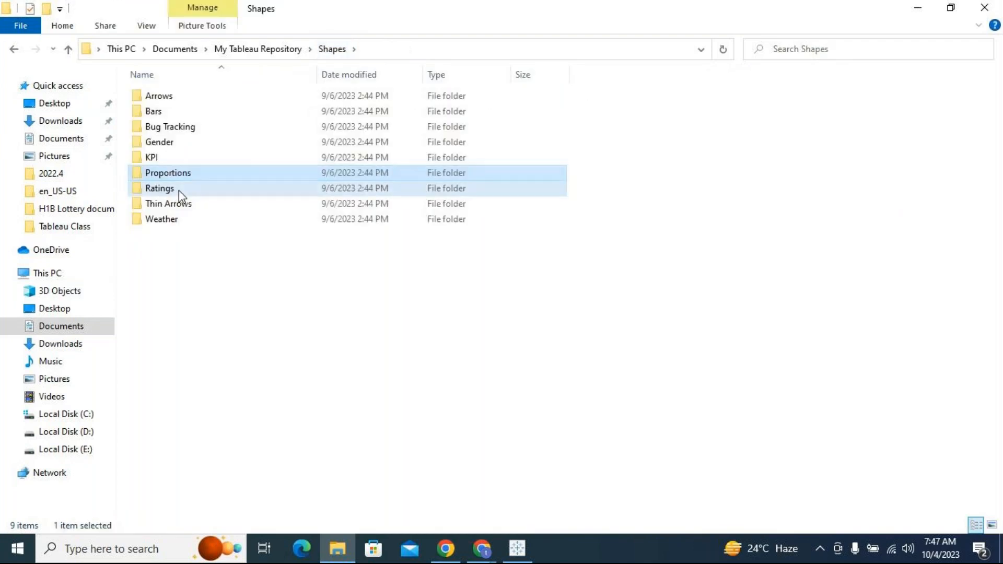
pyautogui.doubleClick(179, 189)
pyautogui.click(339, 48)
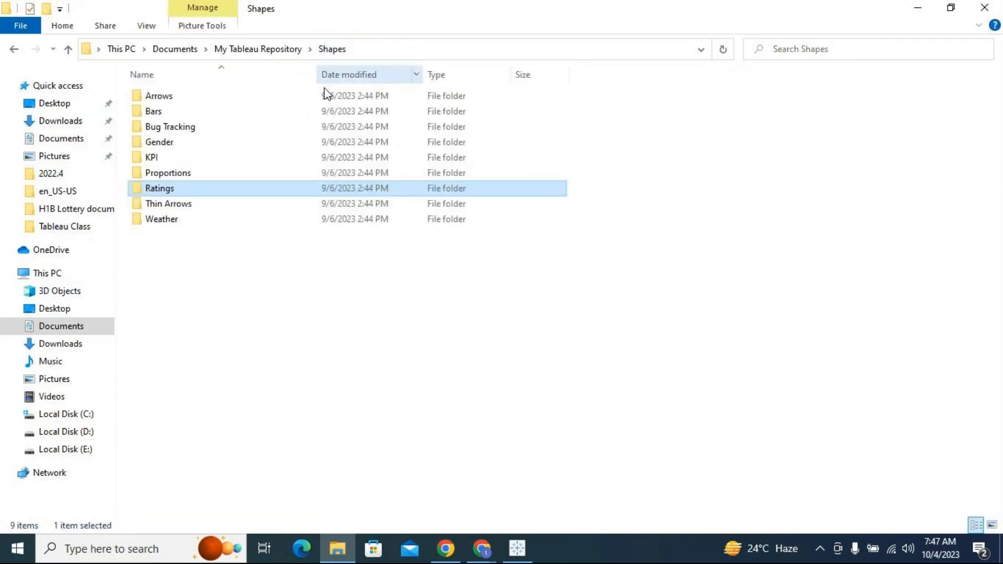
pyautogui.click(200, 207)
pyautogui.doubleClick(200, 206)
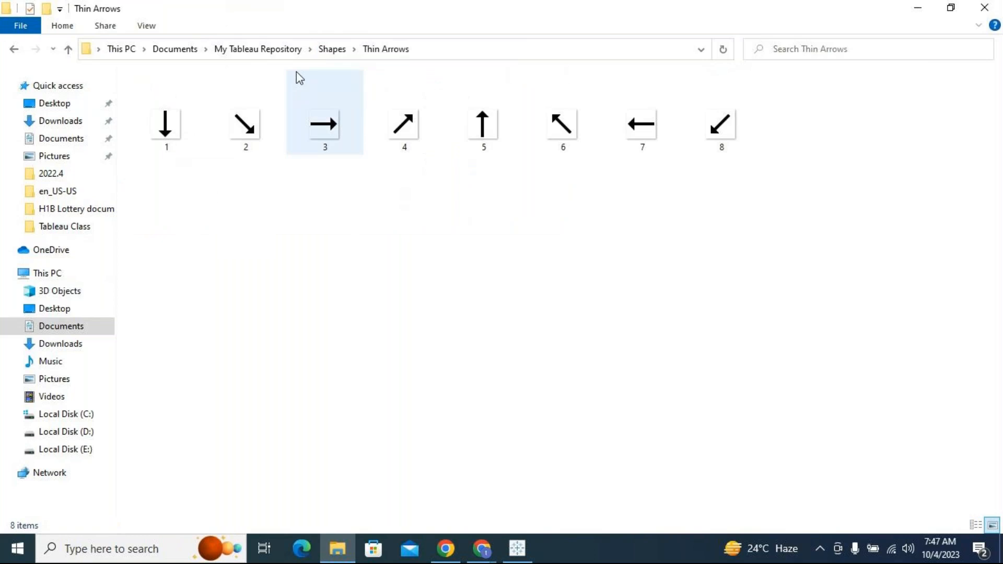
pyautogui.click(337, 50)
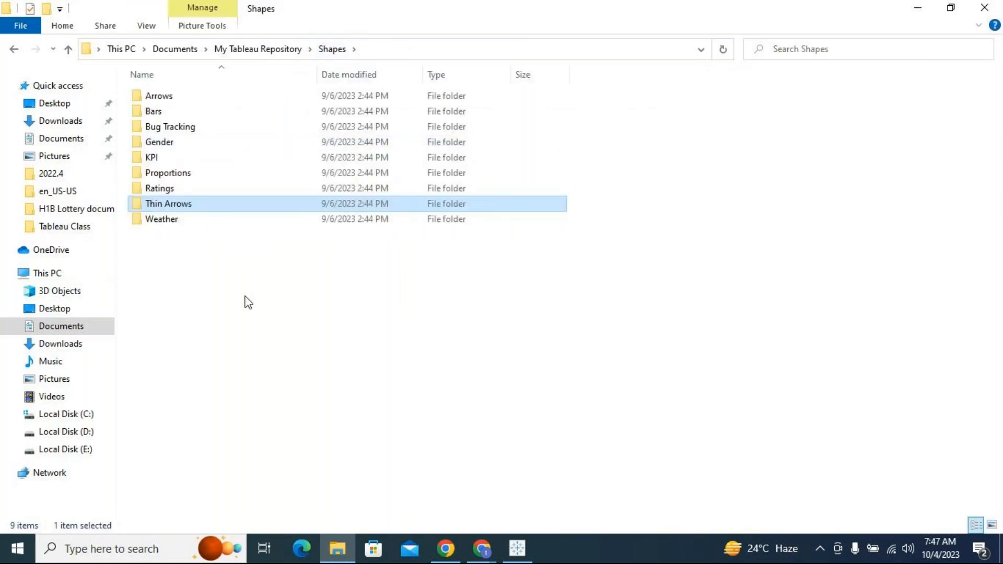
pyautogui.doubleClick(189, 222)
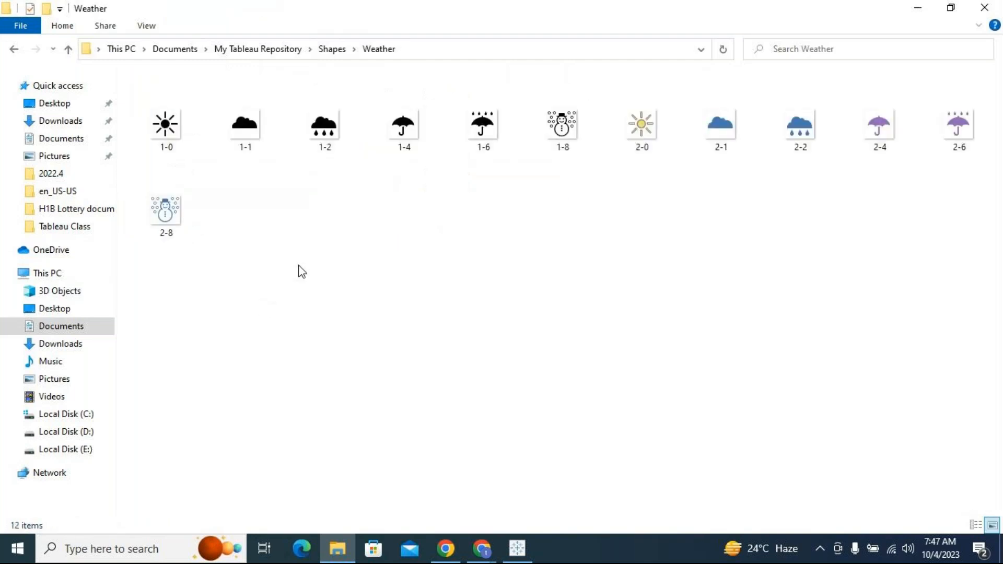
pyautogui.click(333, 49)
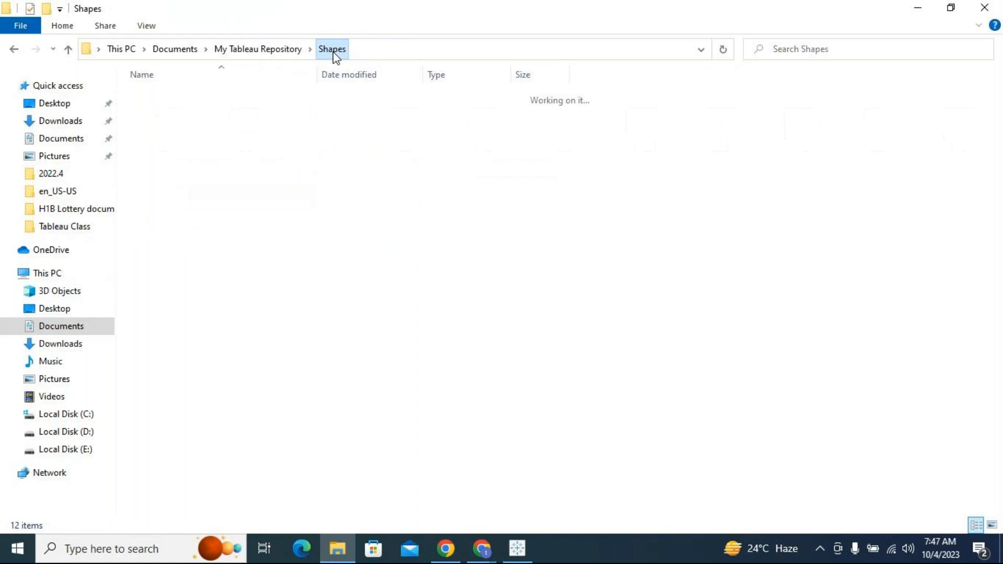
pyautogui.click(236, 340)
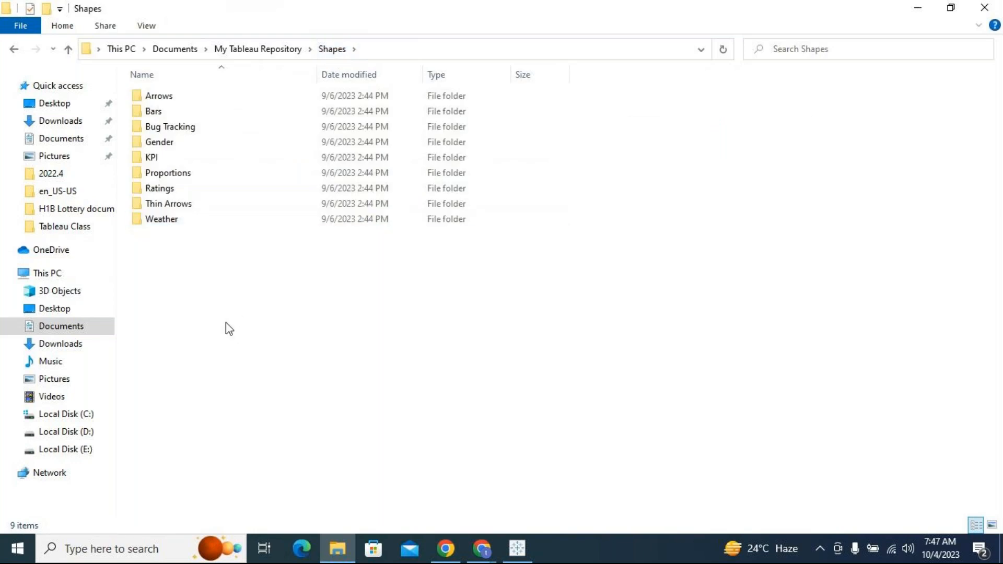
# - Review the Arrows, Bars and Bug Tracking folders once more and return to the Shapes folder
pyautogui.doubleClick(150, 98)
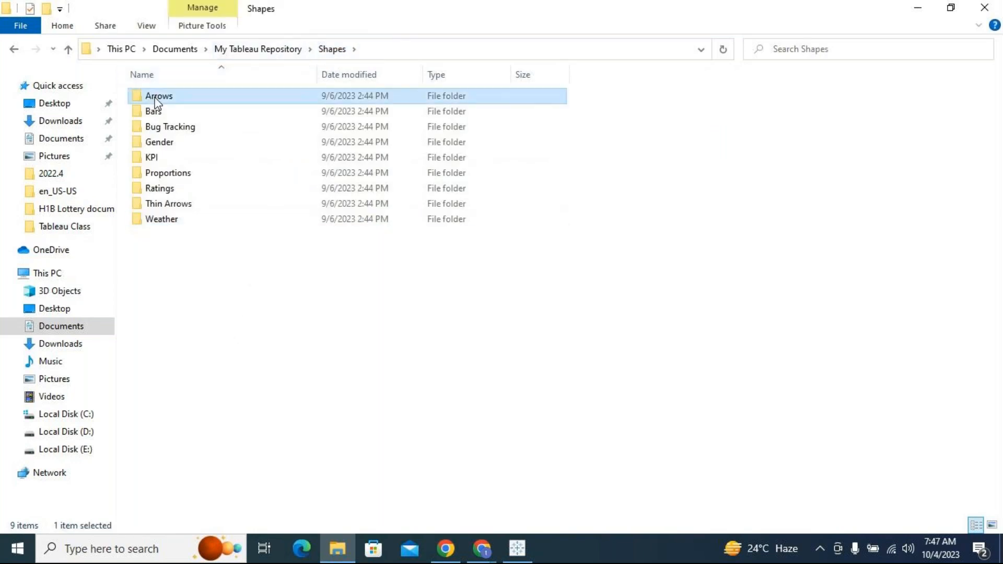
pyautogui.click(335, 50)
pyautogui.doubleClick(179, 112)
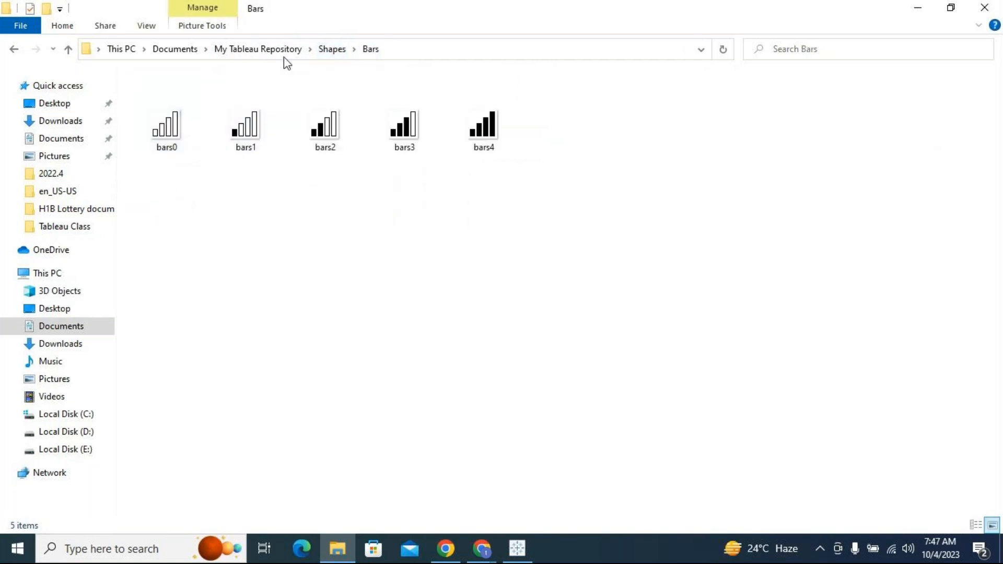
pyautogui.press('BackSpace')
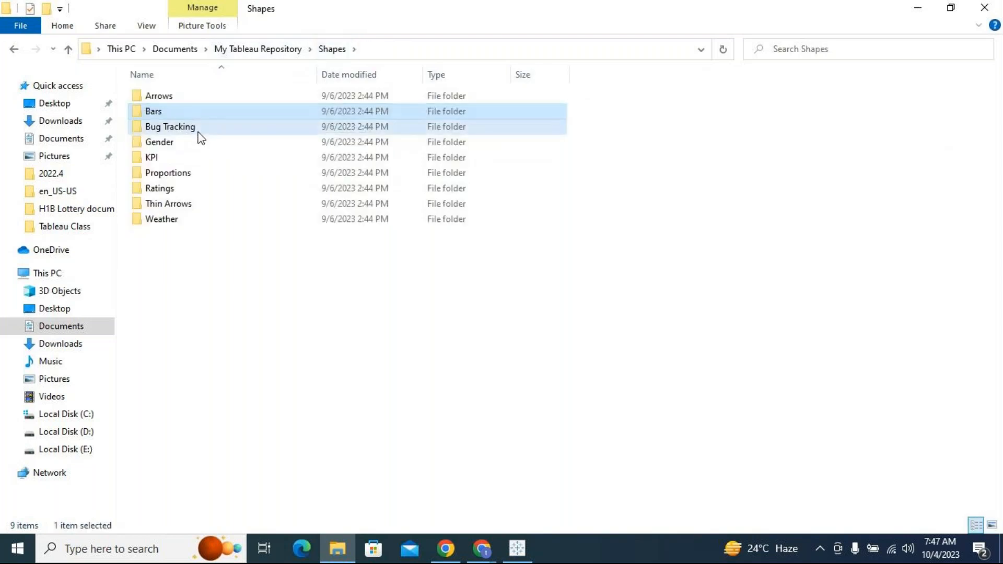
pyautogui.doubleClick(200, 137)
pyautogui.click(332, 49)
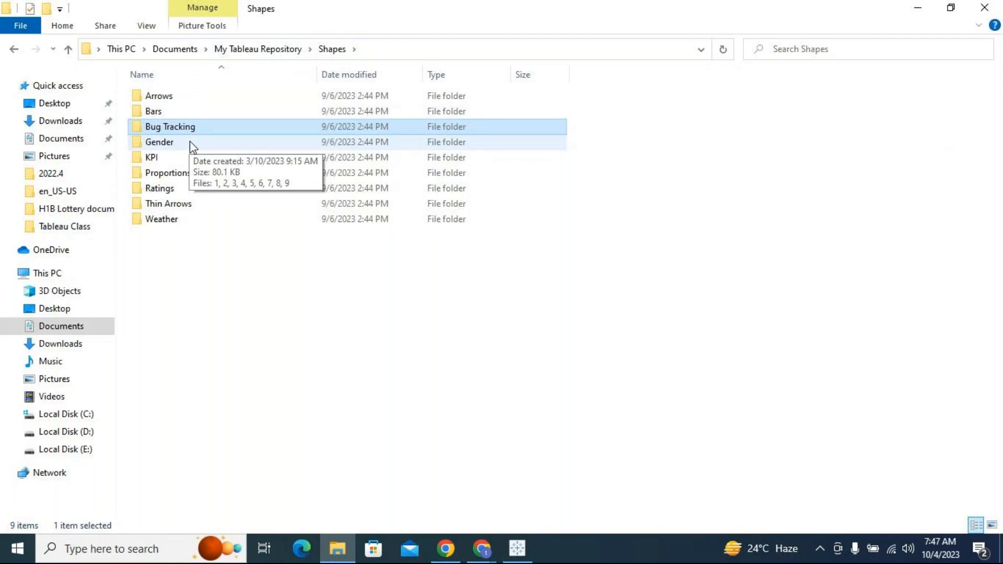
# - Switch to Tableau, view the list of available shape palettes for Category on Sheet 5, and close it without changes
pyautogui.click(518, 547)
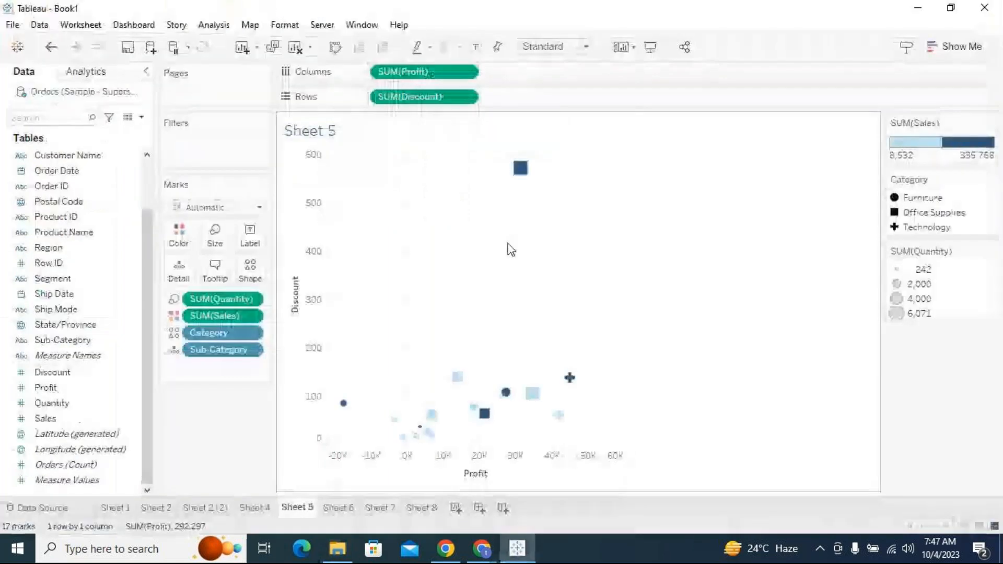
pyautogui.click(249, 275)
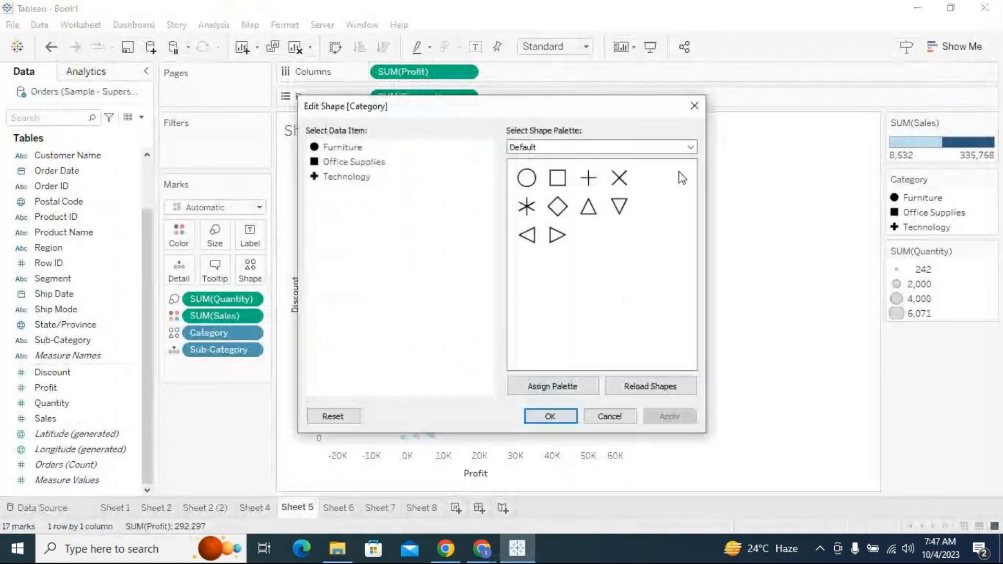
pyautogui.click(641, 148)
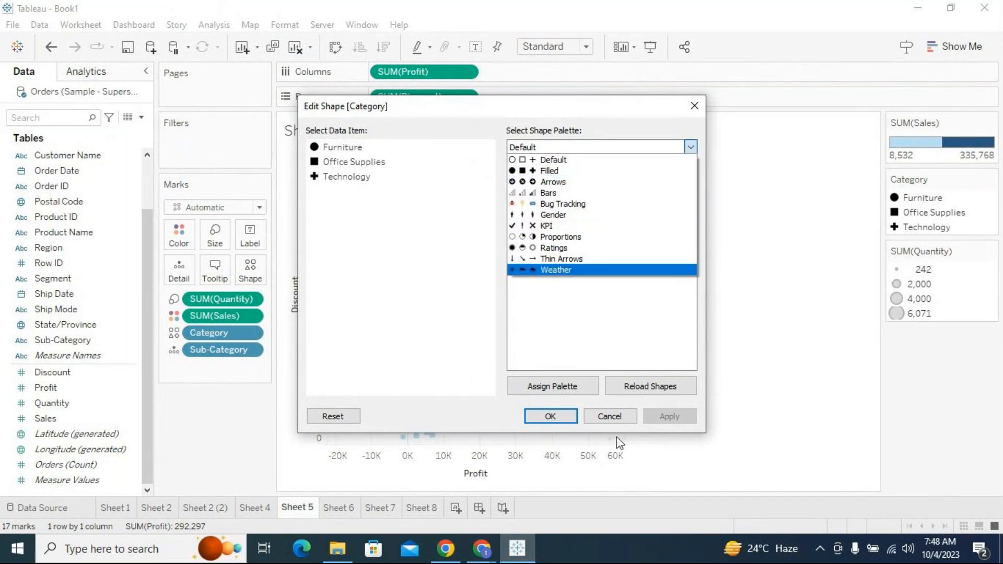
pyautogui.click(609, 416)
pyautogui.click(608, 416)
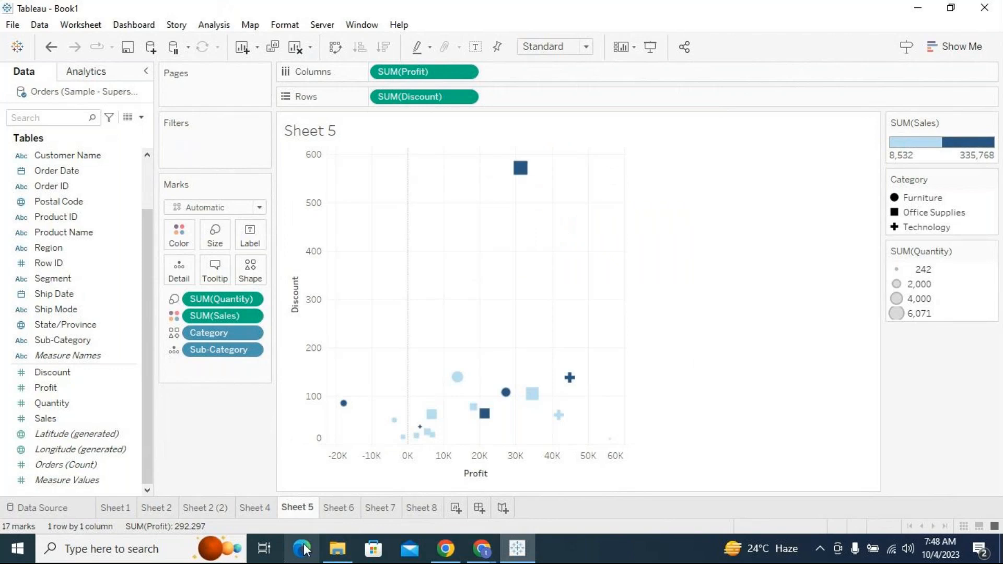
# - Switch back to File Explorer, check the view options for the Shapes folder, and inspect the images in the Arrows and Bars folders
pyautogui.click(338, 549)
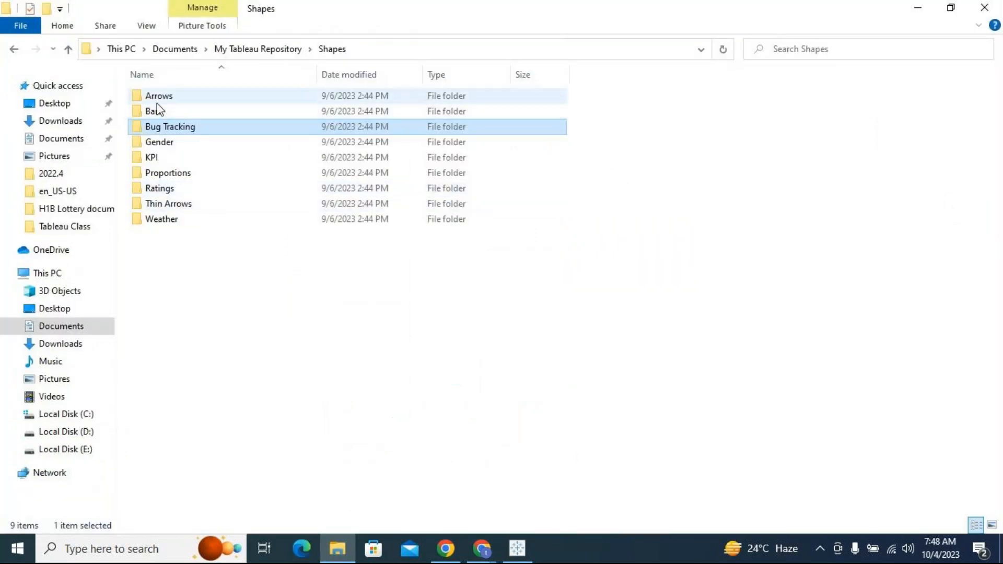
pyautogui.click(147, 27)
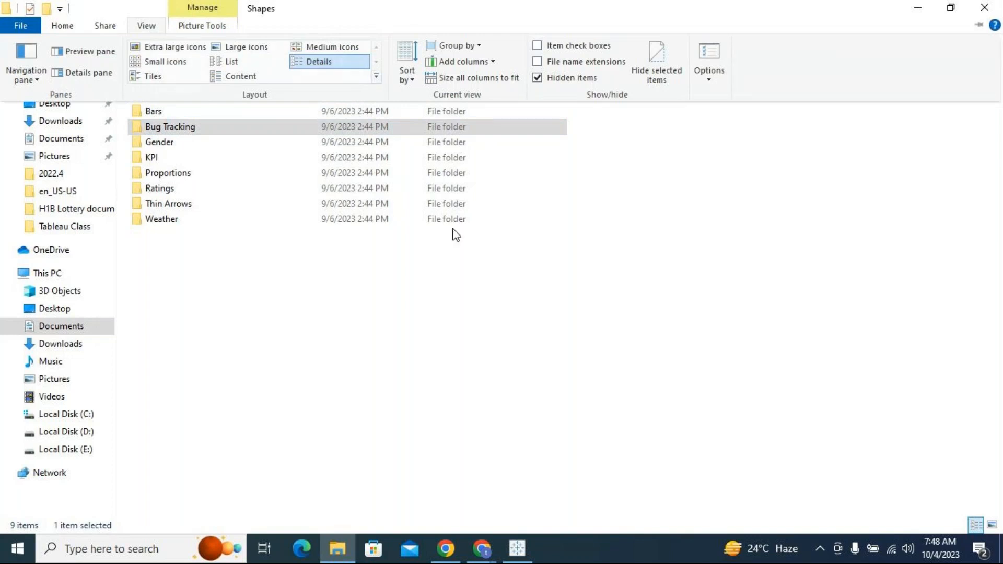
pyautogui.click(418, 290)
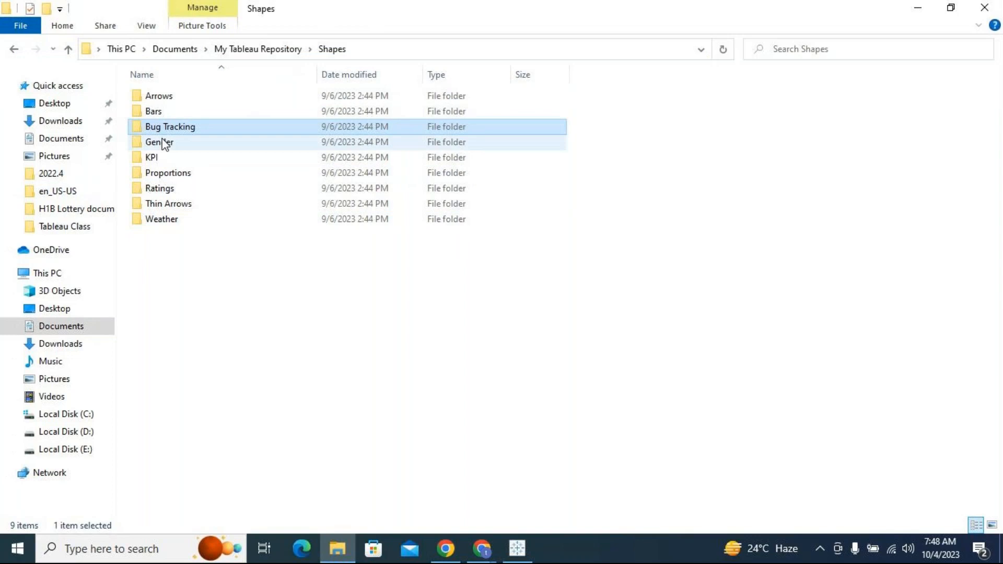
pyautogui.doubleClick(174, 100)
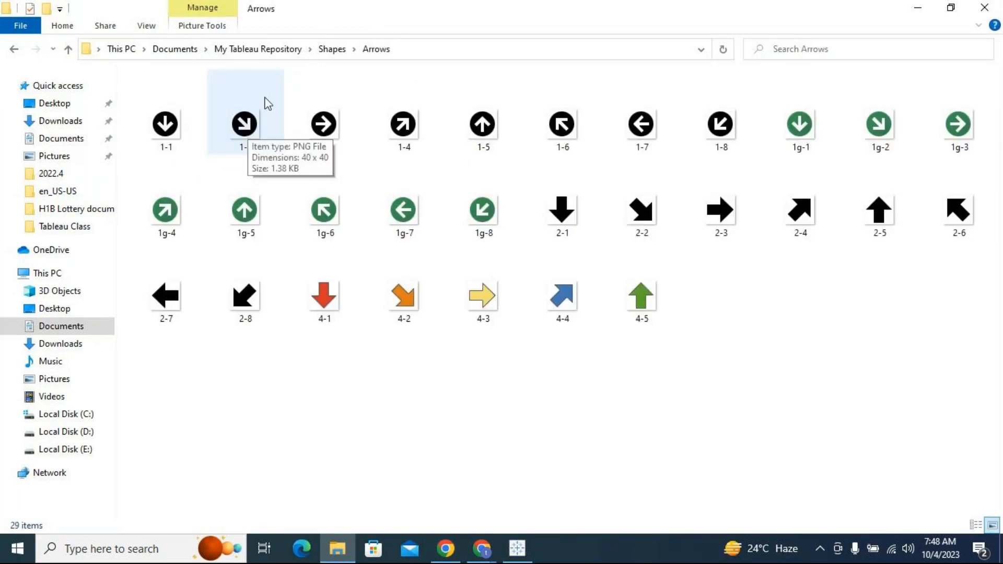
pyautogui.click(331, 49)
pyautogui.click(243, 111)
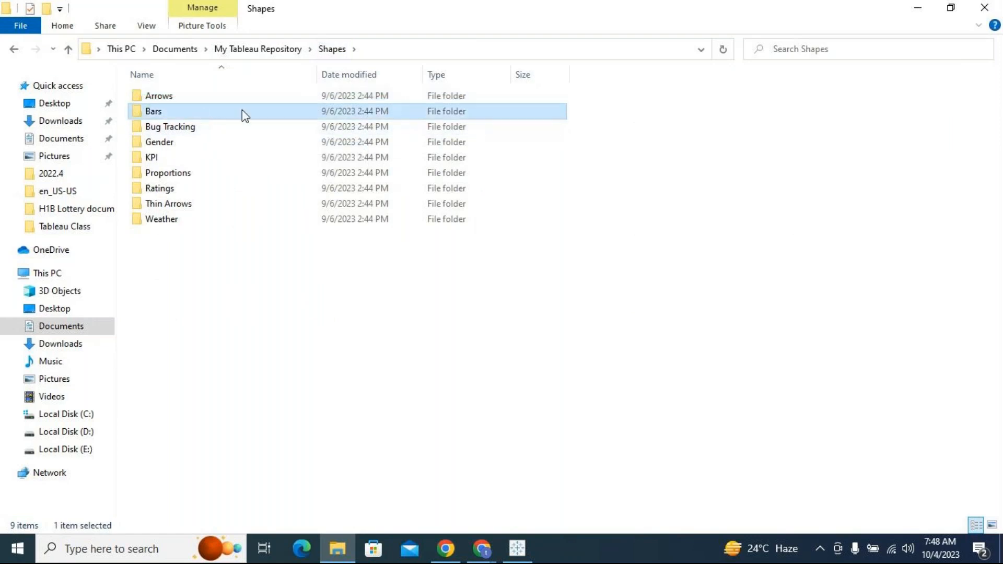
pyautogui.doubleClick(242, 111)
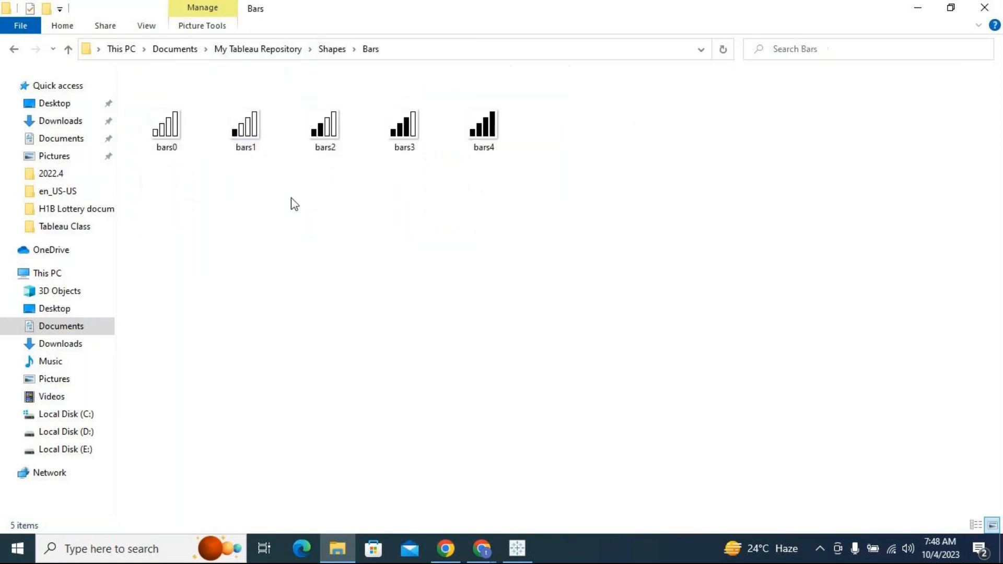
# - Inspect the shape images in the Bug Tracking, Gender and KPI folders and return to the Shapes folder
pyautogui.click(332, 48)
pyautogui.doubleClick(193, 129)
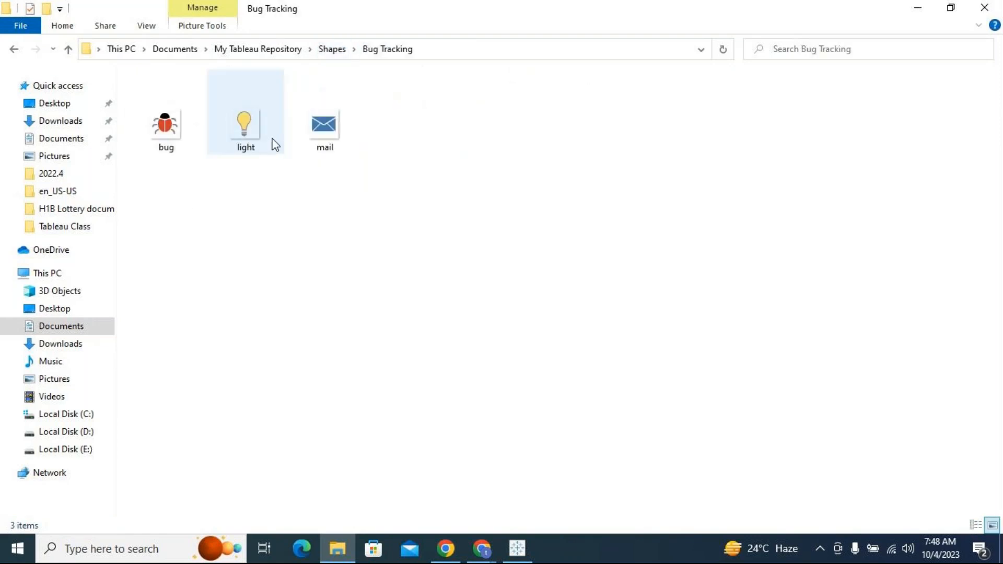
pyautogui.click(334, 52)
pyautogui.doubleClick(183, 147)
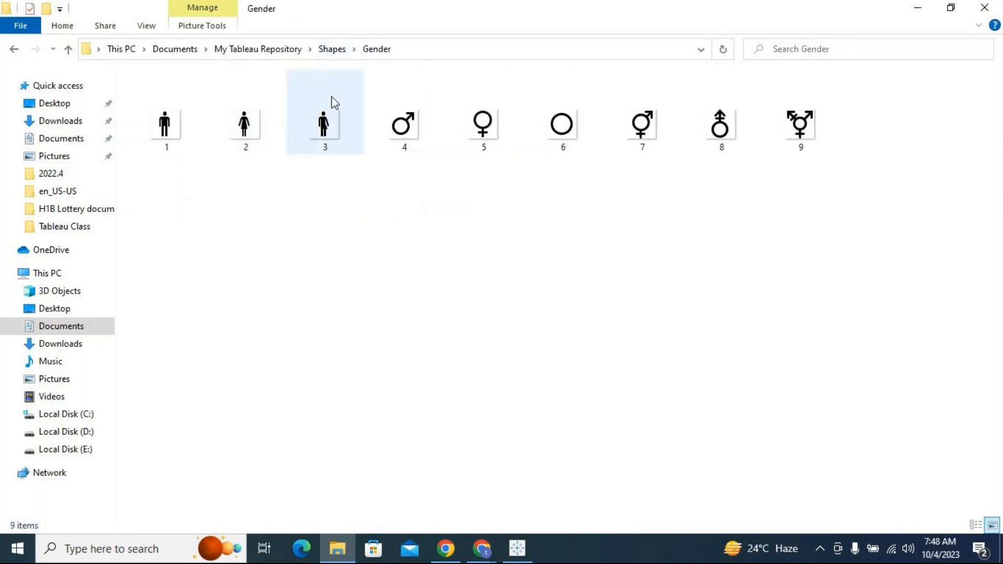
pyautogui.click(332, 49)
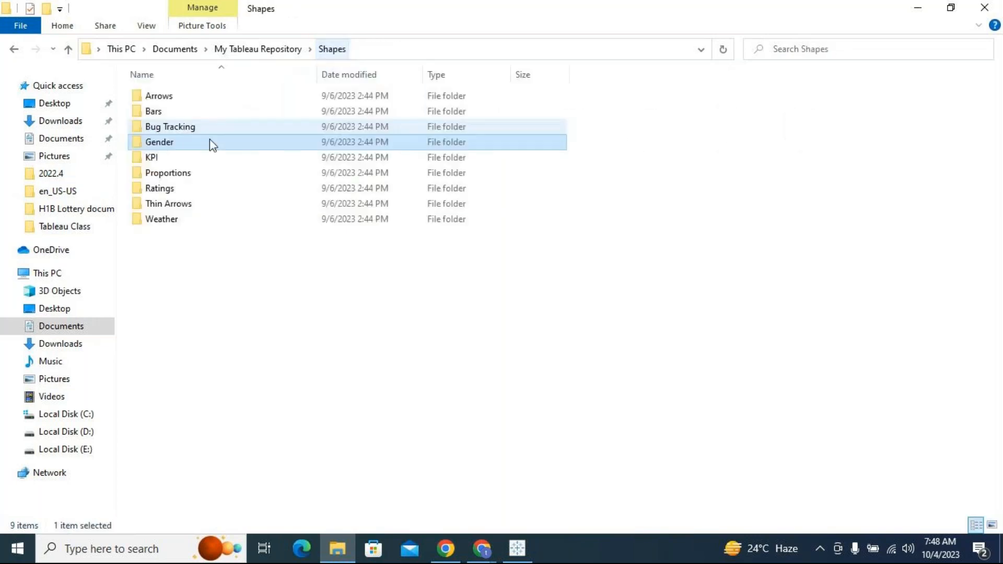
pyautogui.doubleClick(166, 157)
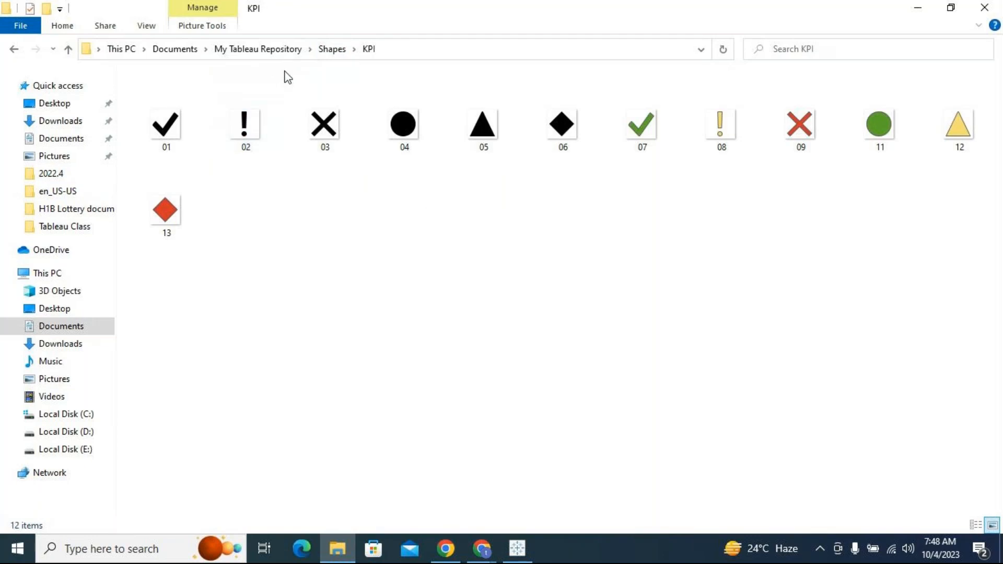
pyautogui.click(334, 49)
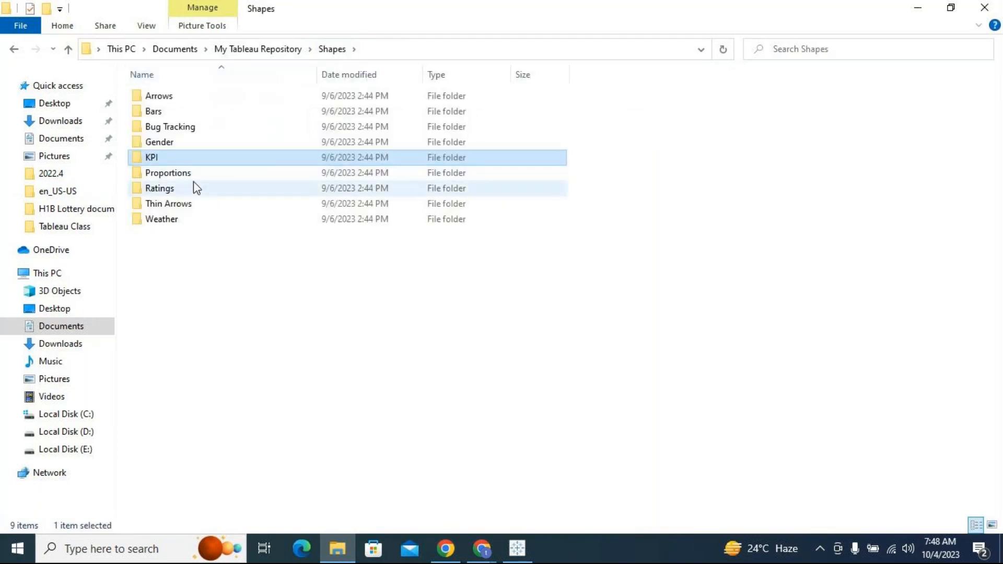
# - Inspect the images in the Proportions, Ratings, Thin Arrows and Weather folders and return to the Shapes folder
pyautogui.doubleClick(190, 172)
pyautogui.click(334, 49)
pyautogui.doubleClick(196, 187)
pyautogui.click(335, 49)
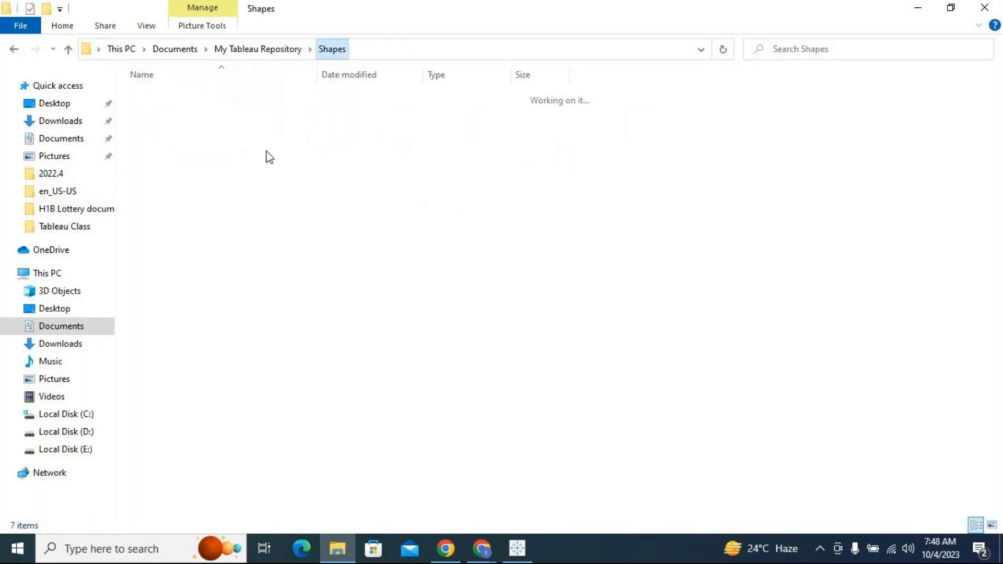
pyautogui.doubleClick(176, 205)
pyautogui.click(329, 49)
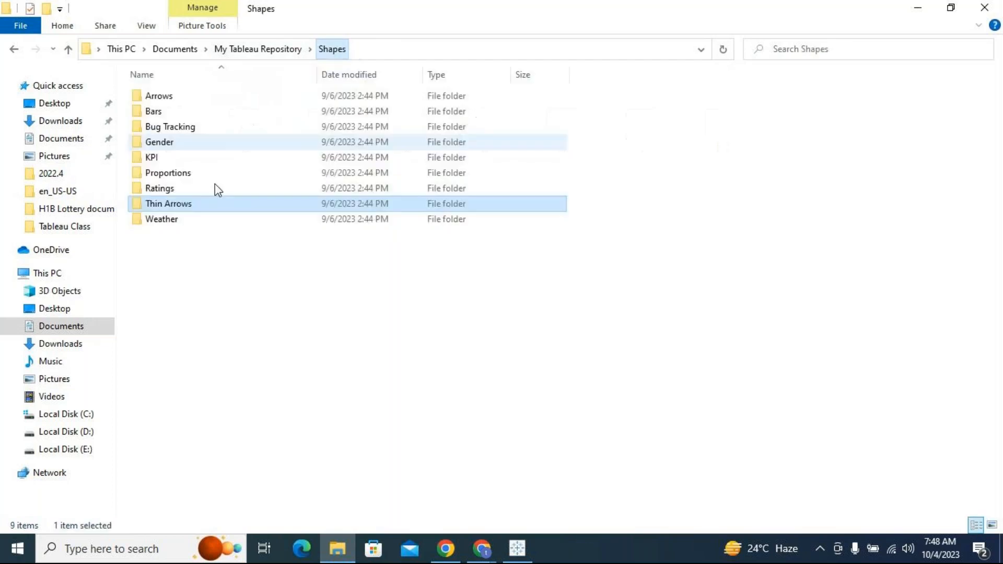
pyautogui.doubleClick(183, 216)
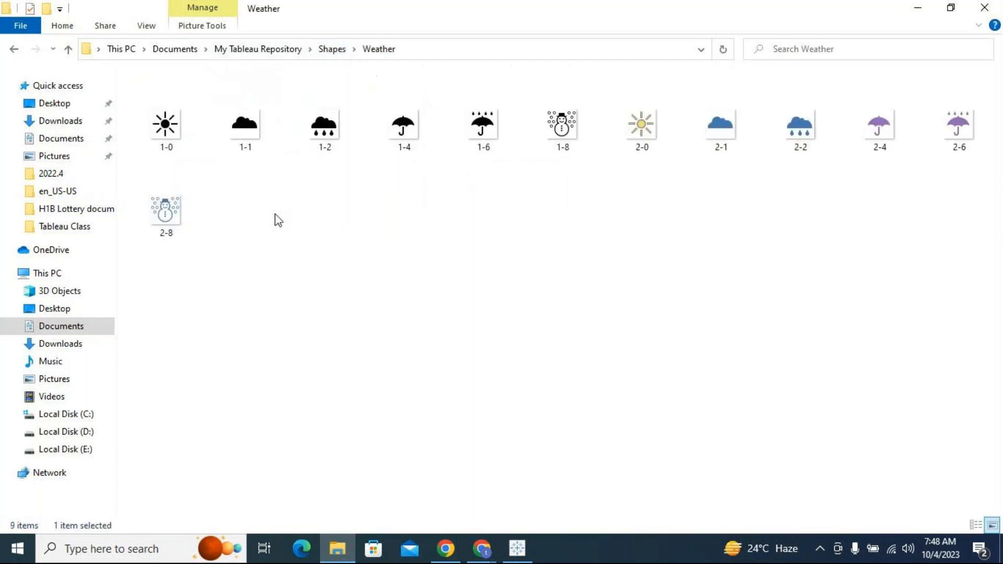
pyautogui.click(335, 49)
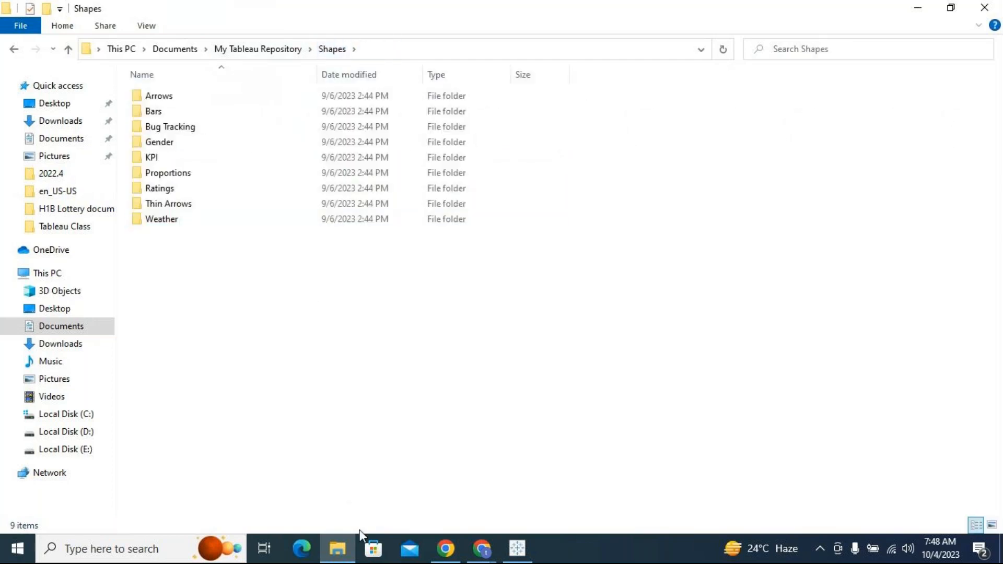
# - Switch to Tableau and compare the Default and Filled shape palettes for Category, ending on Default
pyautogui.click(518, 548)
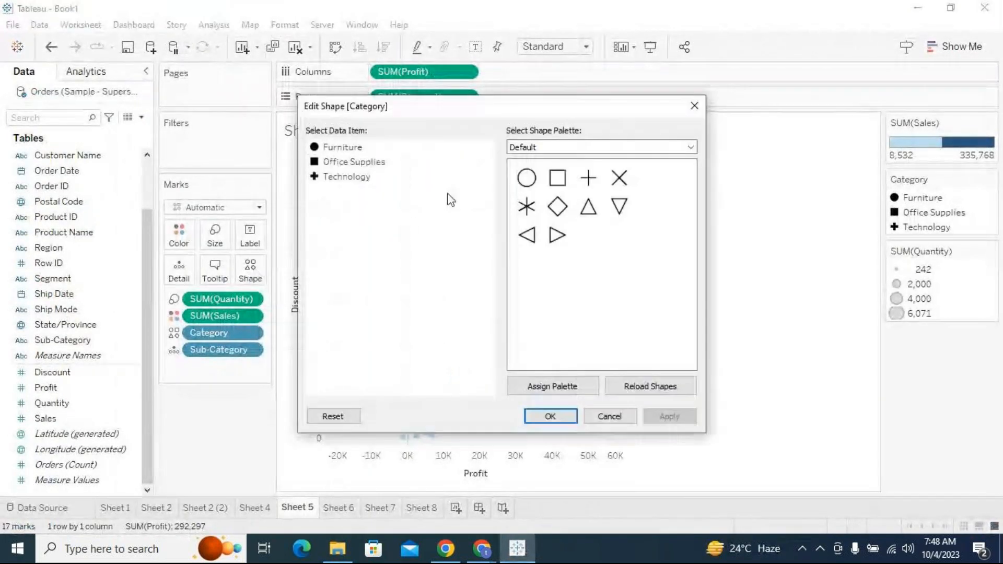
pyautogui.click(563, 149)
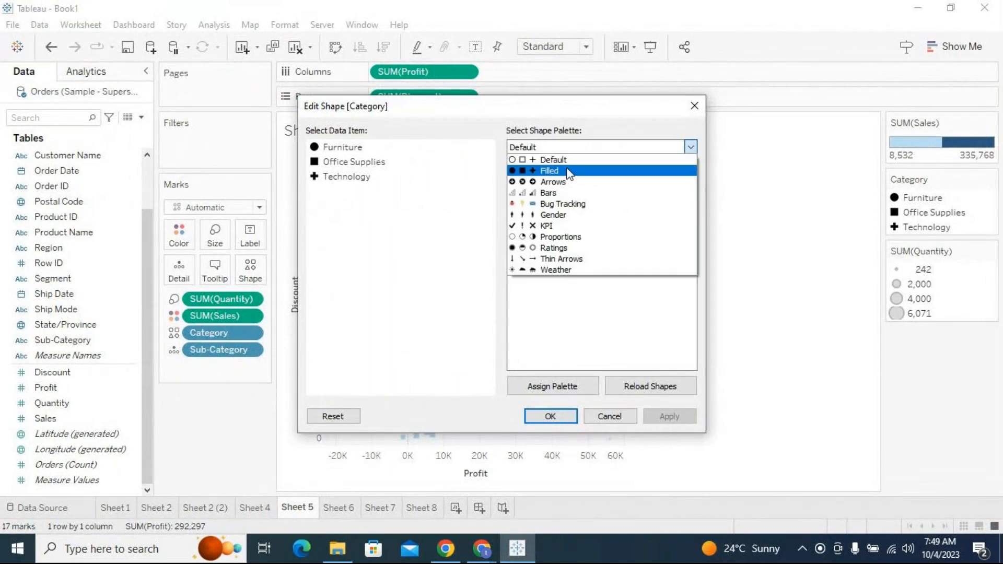
pyautogui.click(536, 161)
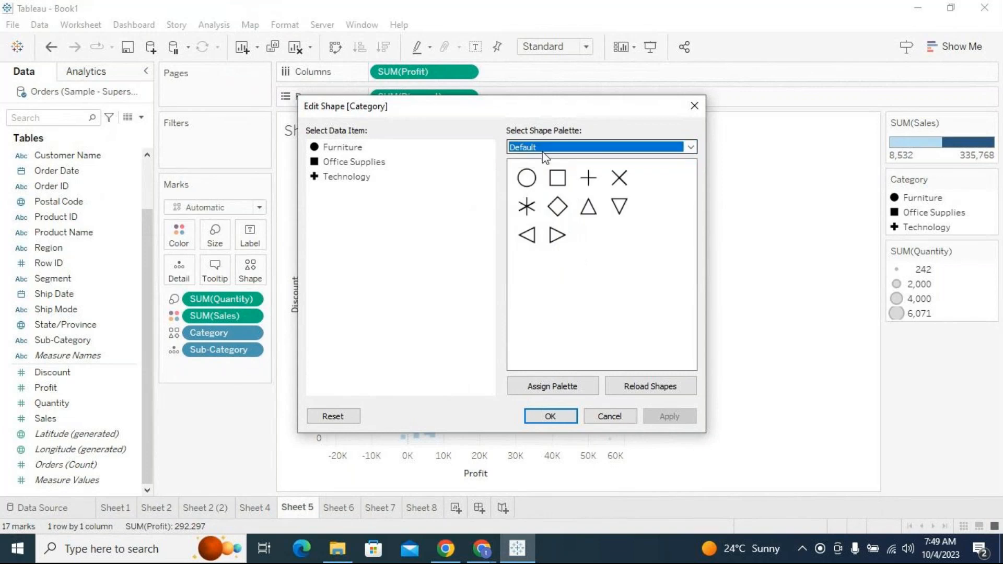
pyautogui.click(542, 150)
pyautogui.click(541, 171)
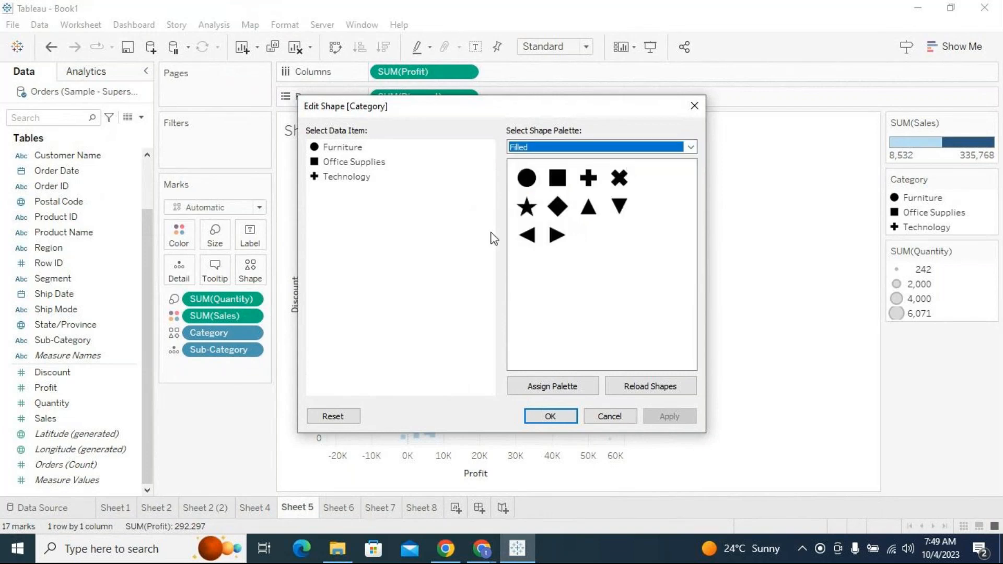
pyautogui.click(562, 151)
pyautogui.click(538, 160)
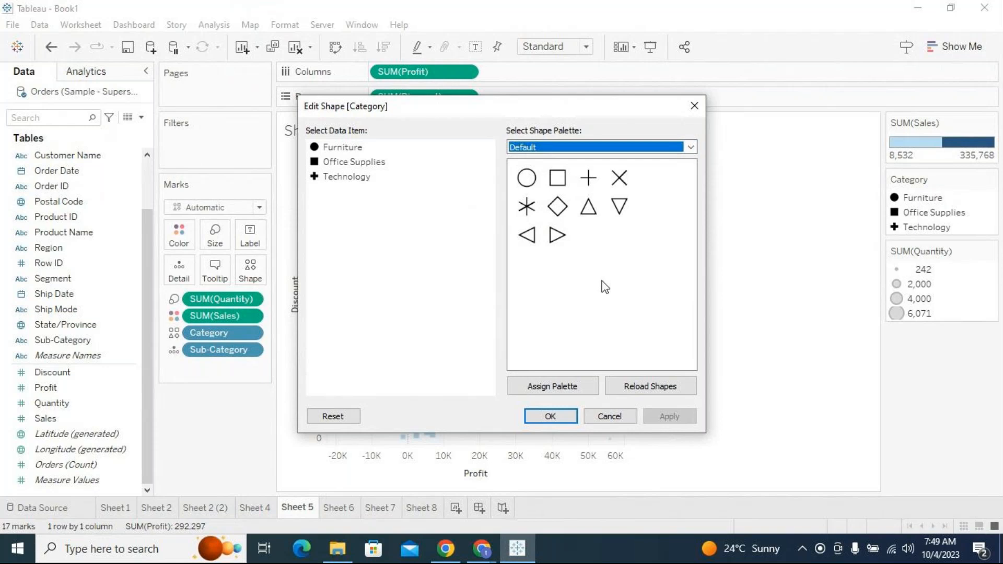
# - Review the list of shape palettes for Category once more and close the shape settings without changes
pyautogui.click(585, 146)
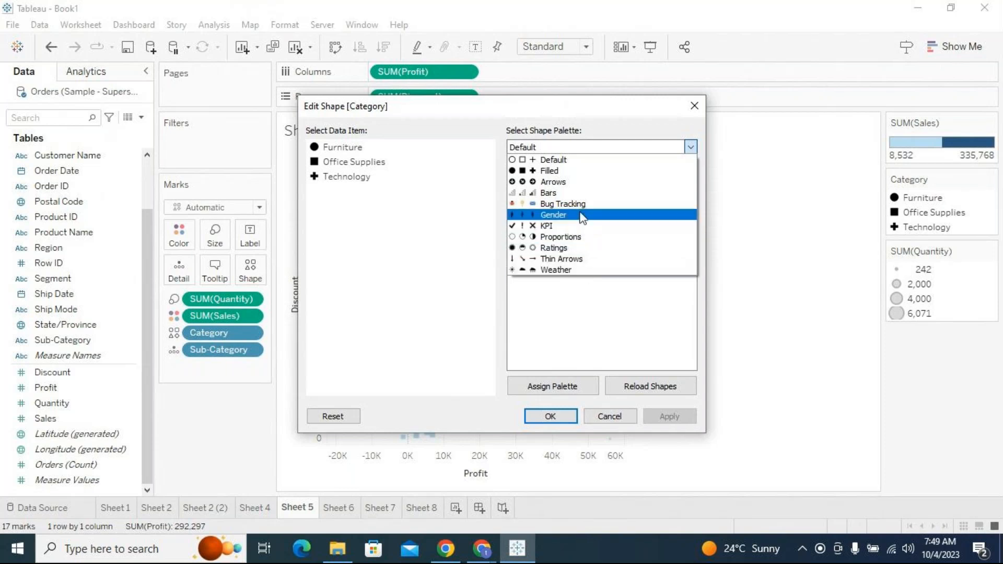
pyautogui.click(557, 349)
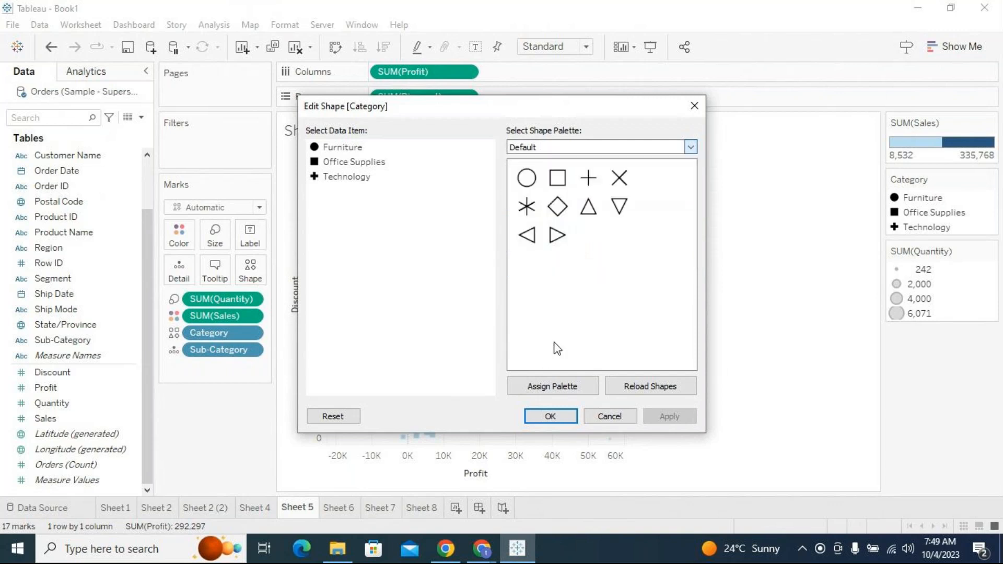
pyautogui.click(601, 416)
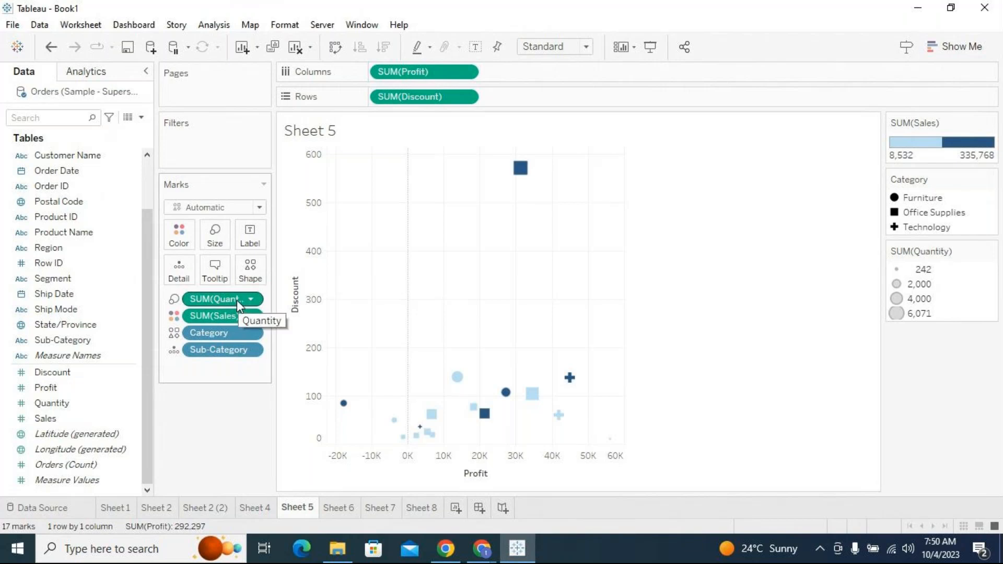
# - Go to Sheet 1 to view the bar chart of Sales by Category and Sub-Category
pyautogui.click(117, 507)
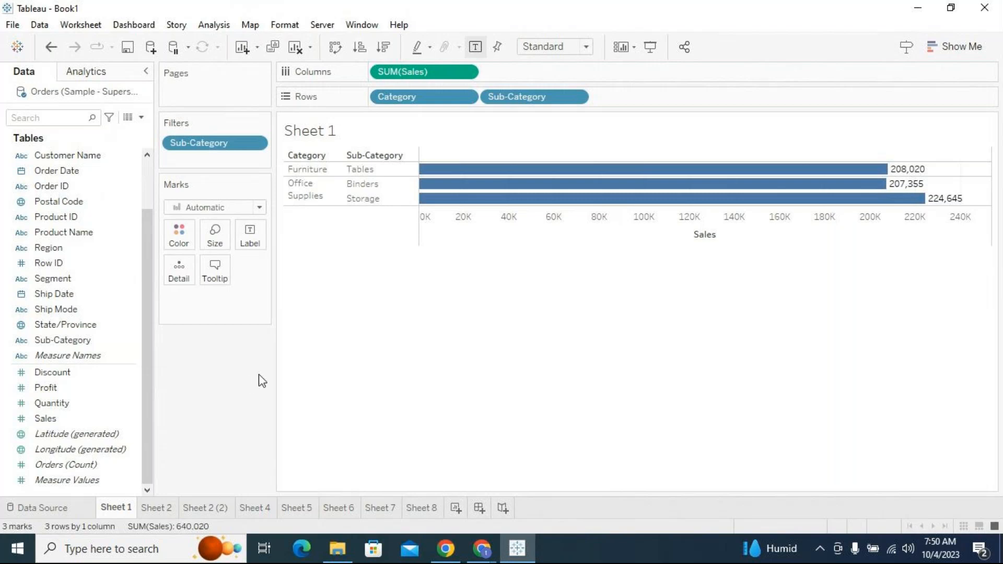
pyautogui.moveTo(473, 560)
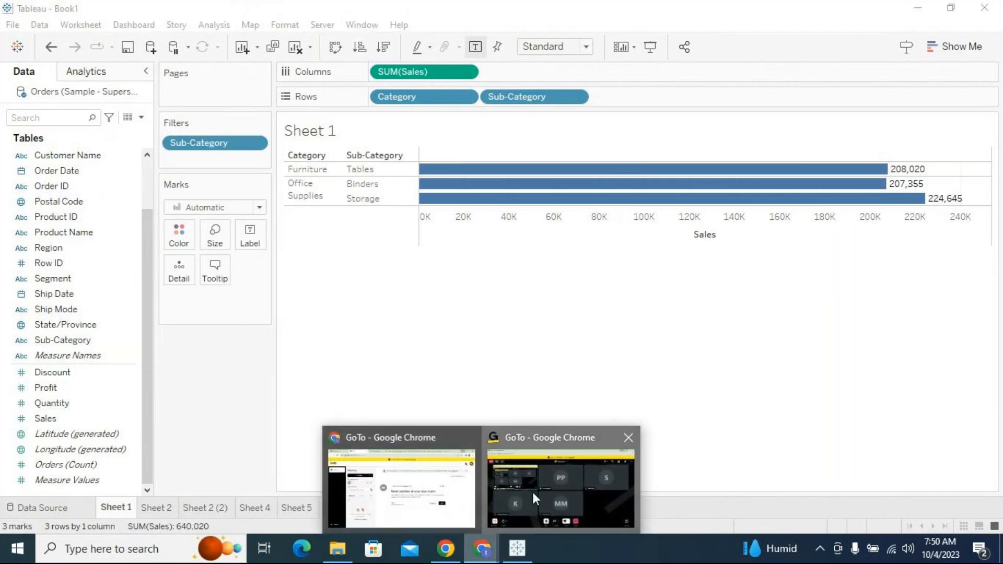